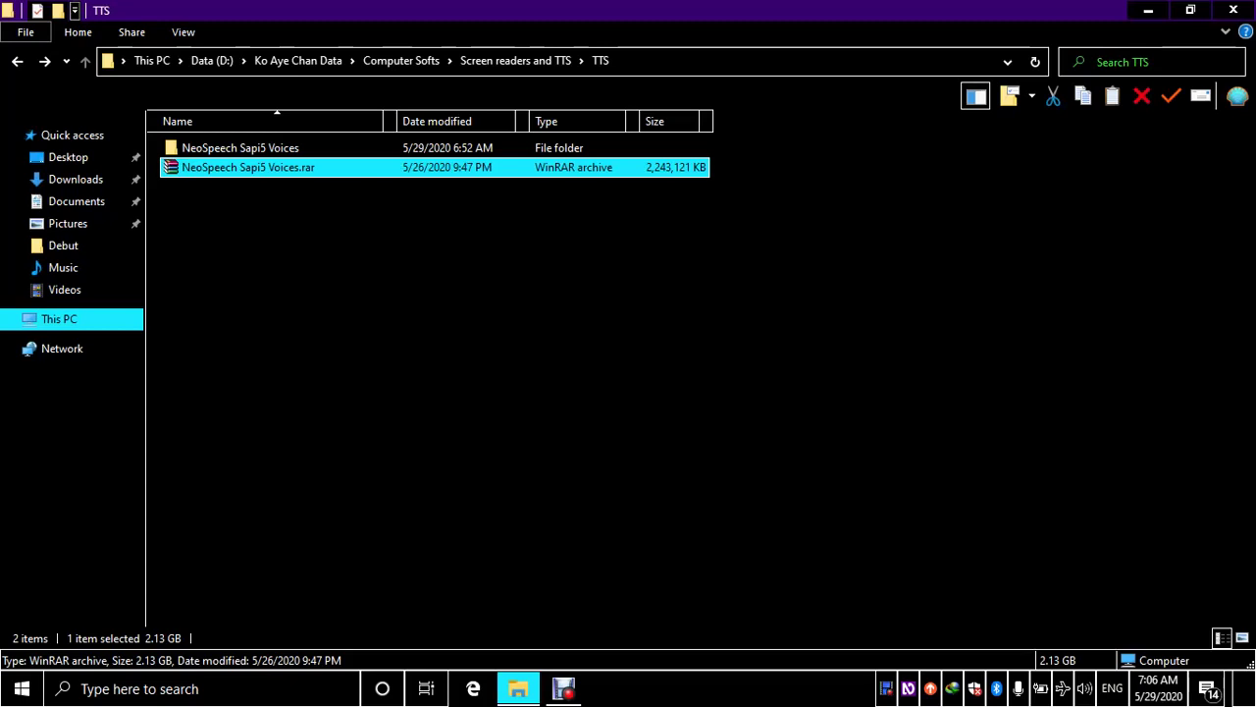
# Step: Open the NeoSpeech Sapi5 Voices folder inside the TTS folder
pyautogui.click(240, 147)
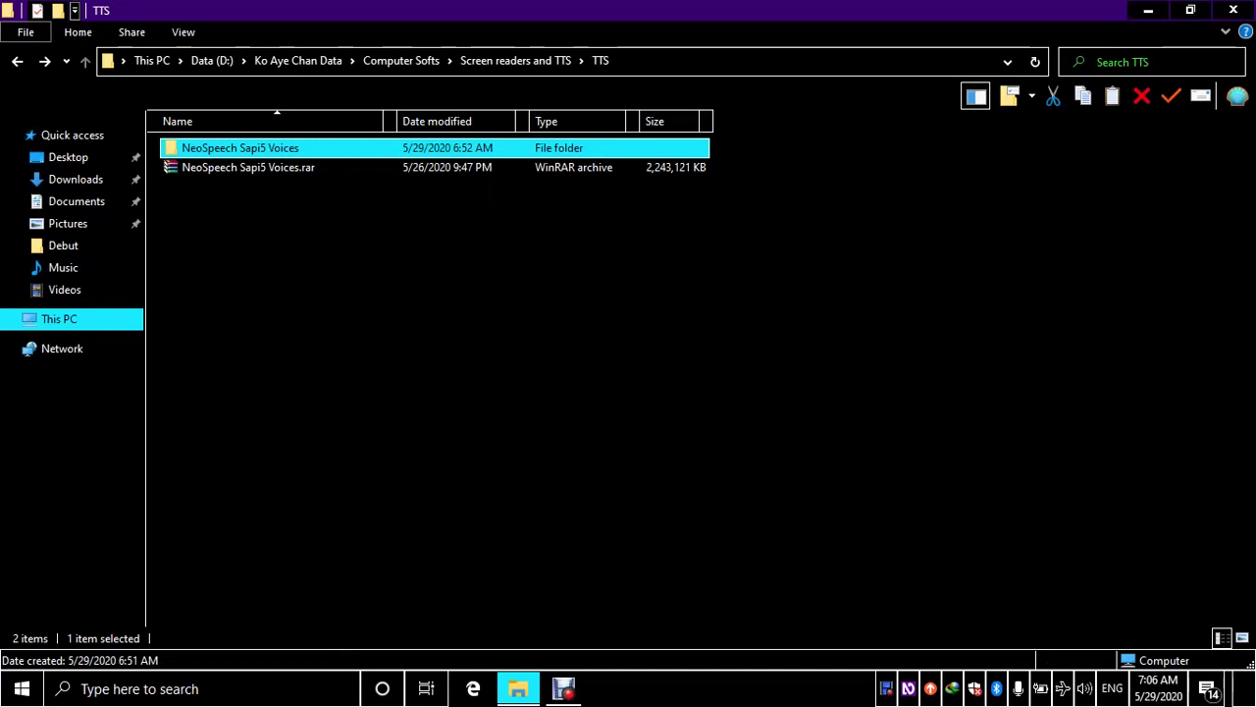
pyautogui.press('Return')
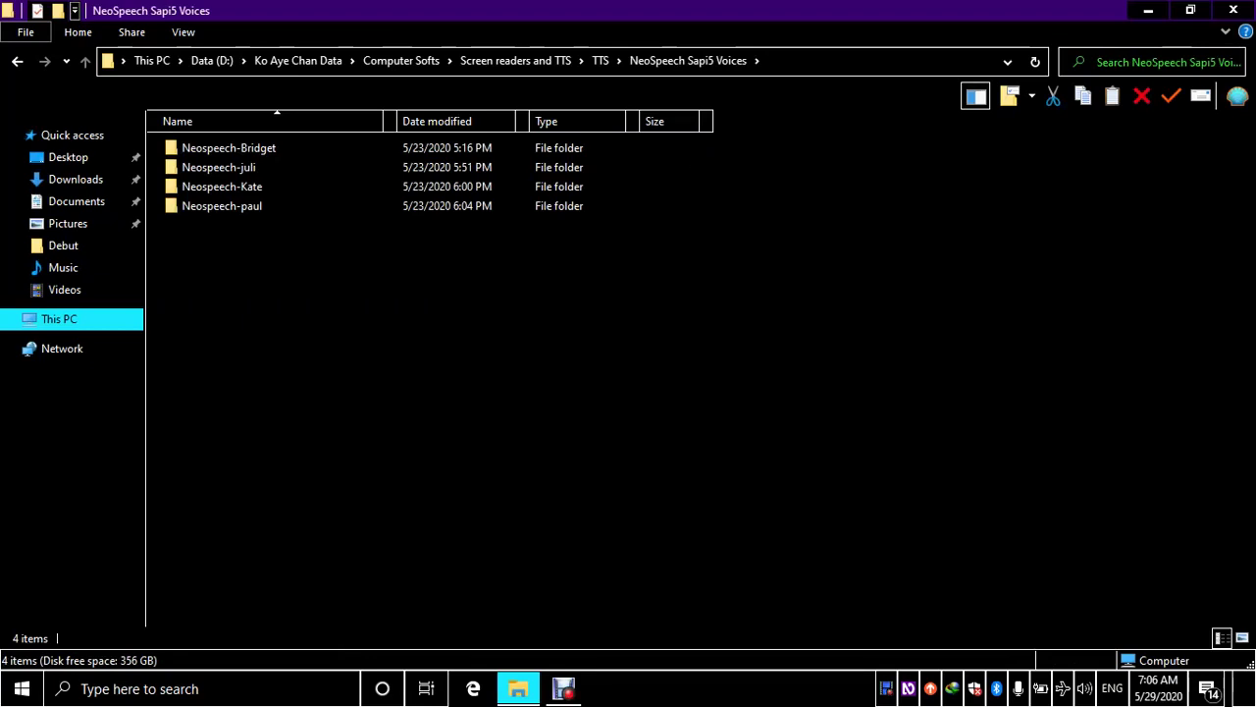
# Step: Look through the Neospeech-Bridget, Neospeech-juli, Neospeech-Kate and Neospeech-paul voice folders
pyautogui.click(218, 167)
pyautogui.click(228, 147)
pyautogui.click(218, 167)
pyautogui.click(229, 147)
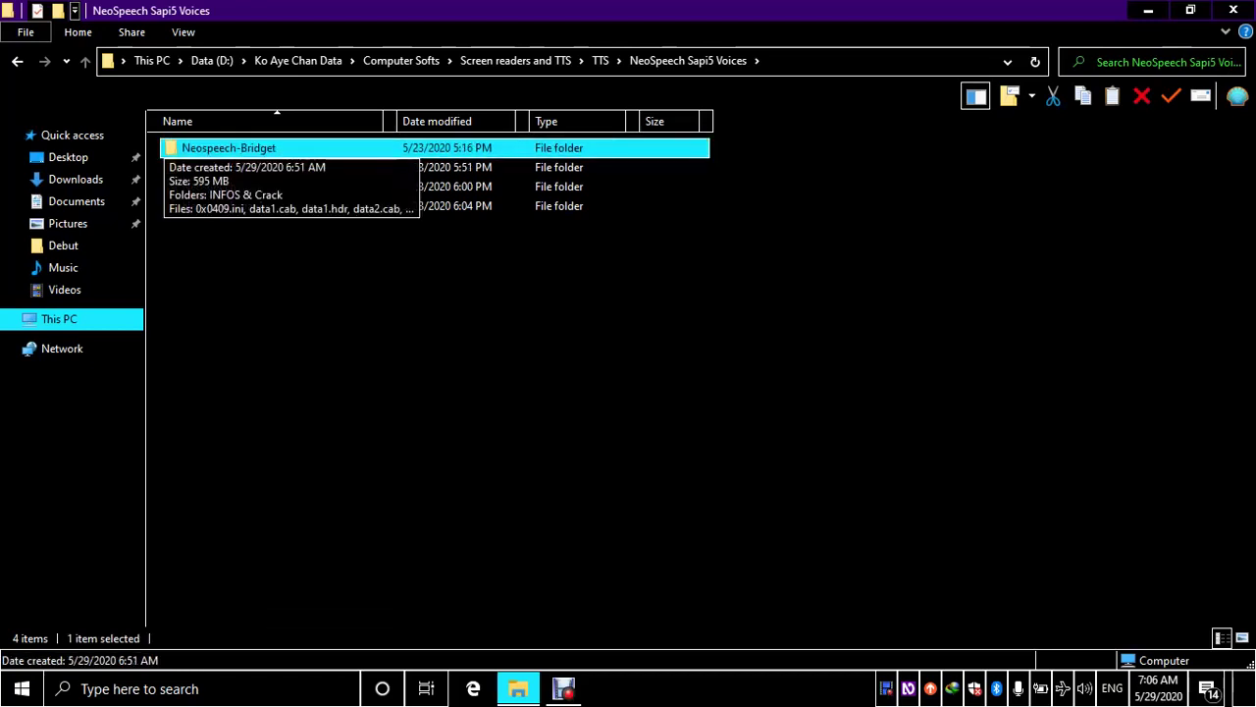
pyautogui.click(218, 167)
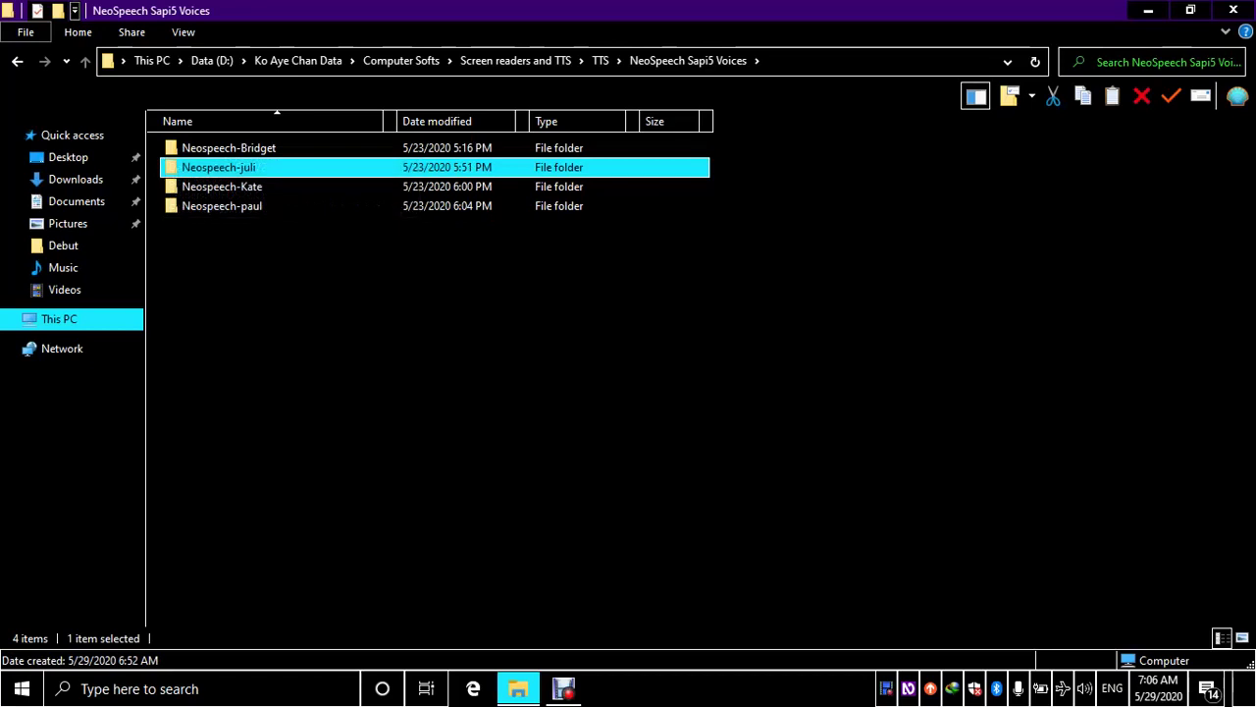
pyautogui.click(222, 187)
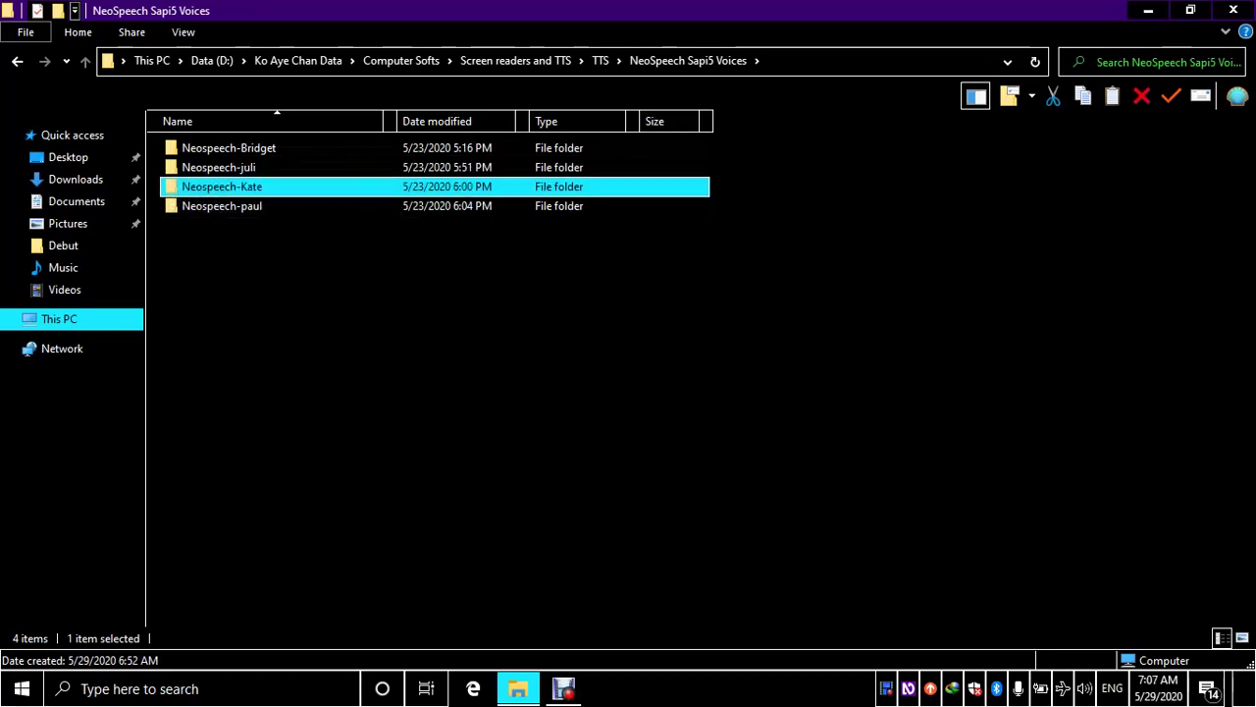
pyautogui.click(222, 206)
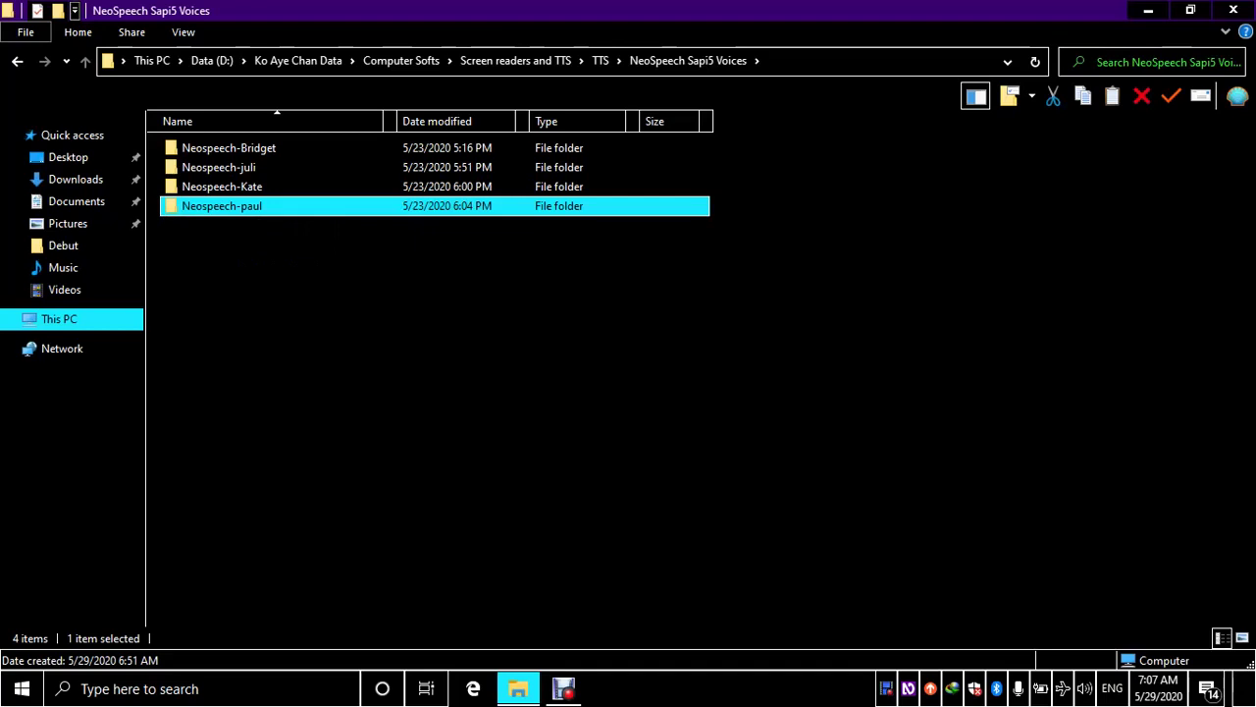
pyautogui.press('Up')
pyautogui.press('Down')
pyautogui.press('Up')
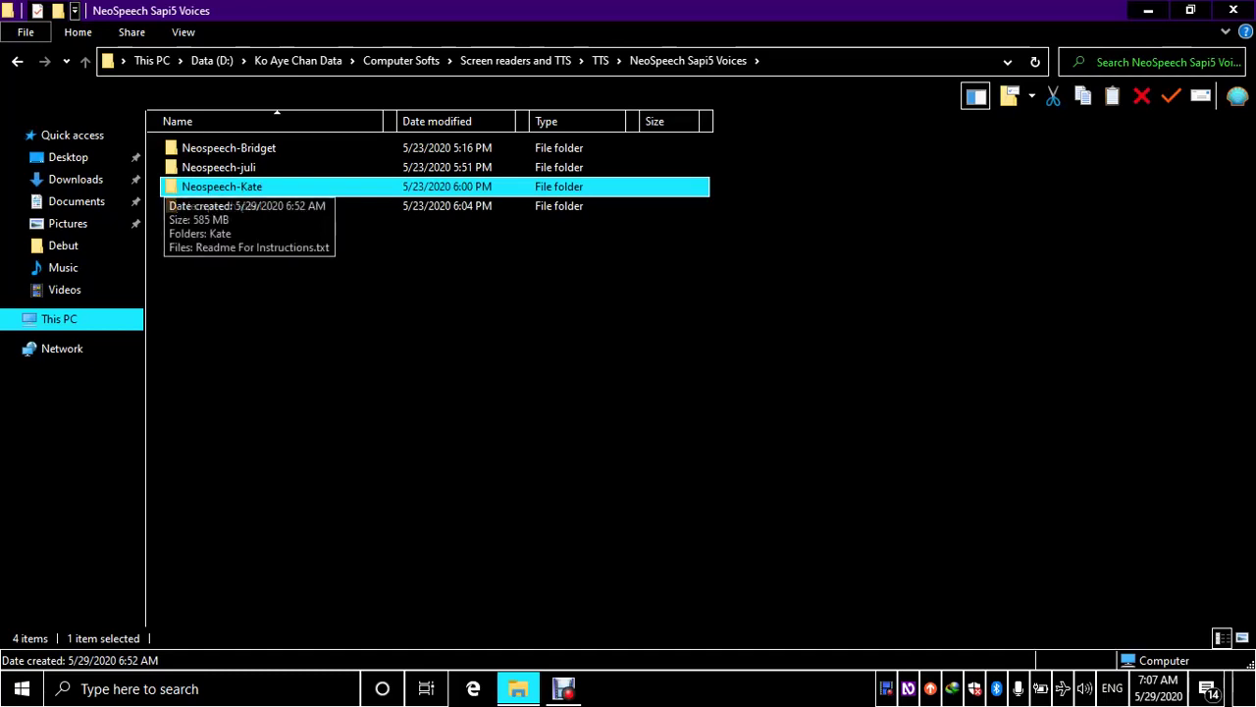
# Step: Open the Neospeech-Bridget folder from the list of voice folders
pyautogui.press('Home')
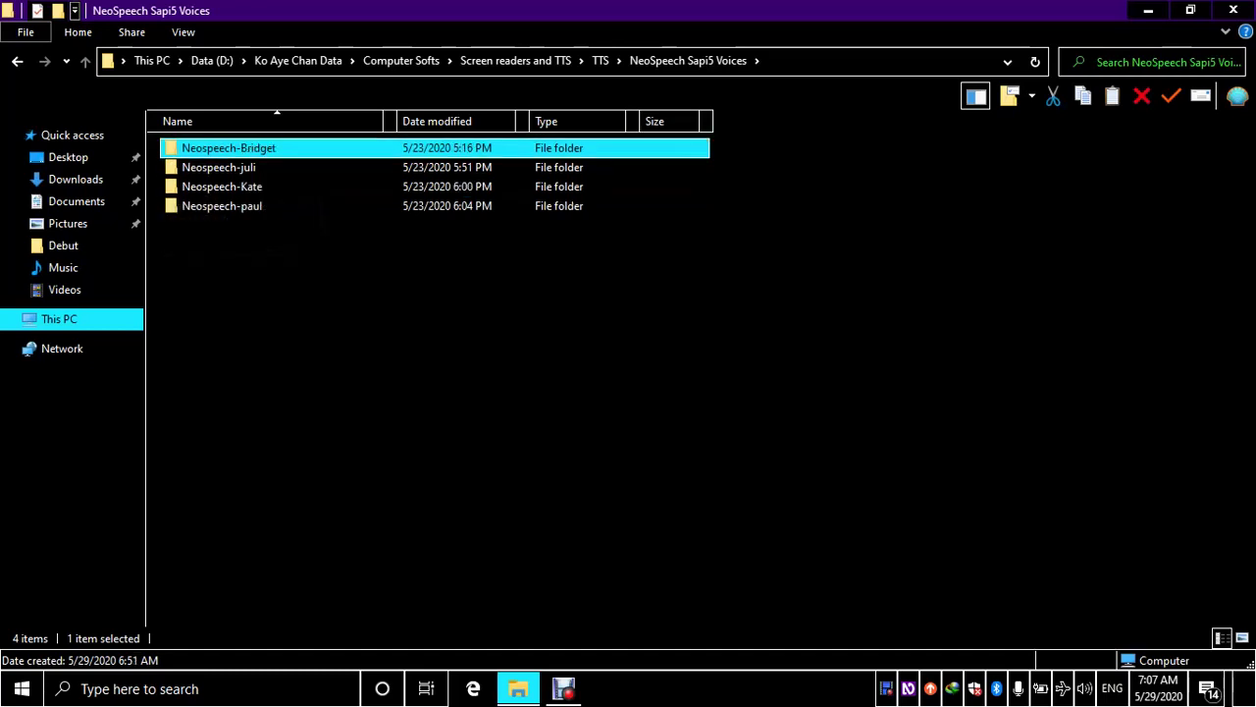
pyautogui.press('Down')
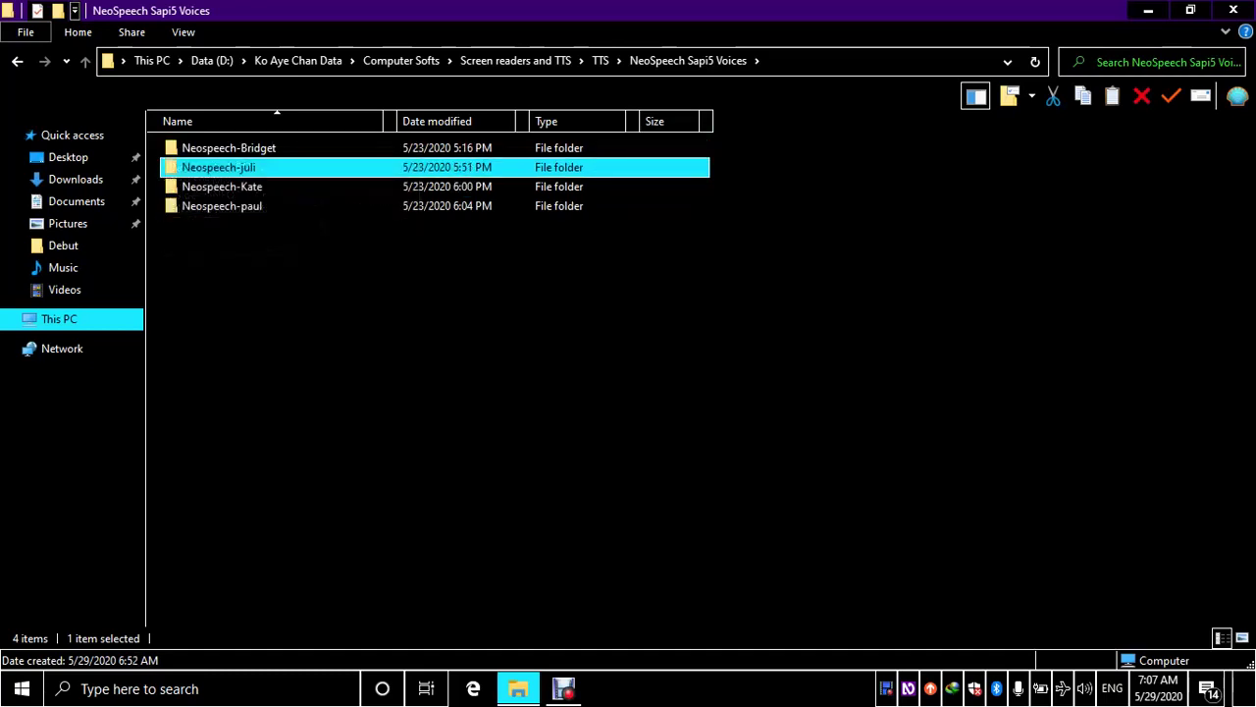
pyautogui.press('Up')
pyautogui.press('Return')
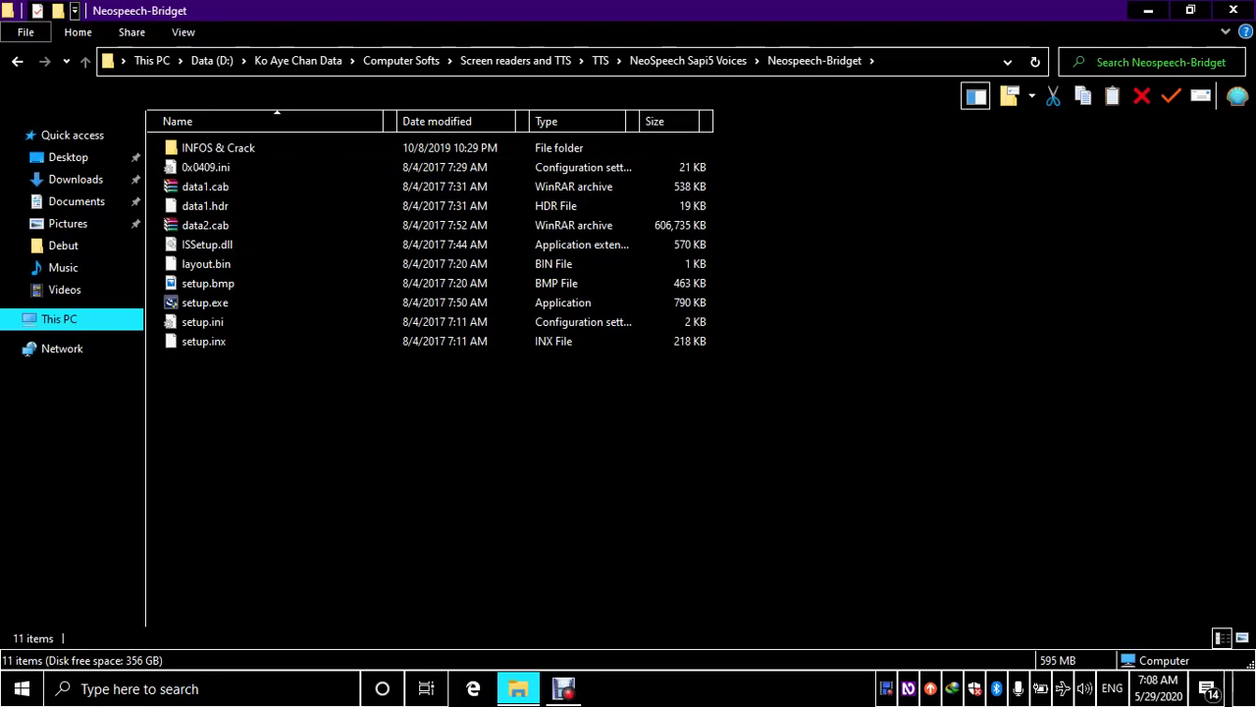
# Step: Launch setup.exe from the Neospeech-Bridget folder to start the voice installer
pyautogui.press('s')
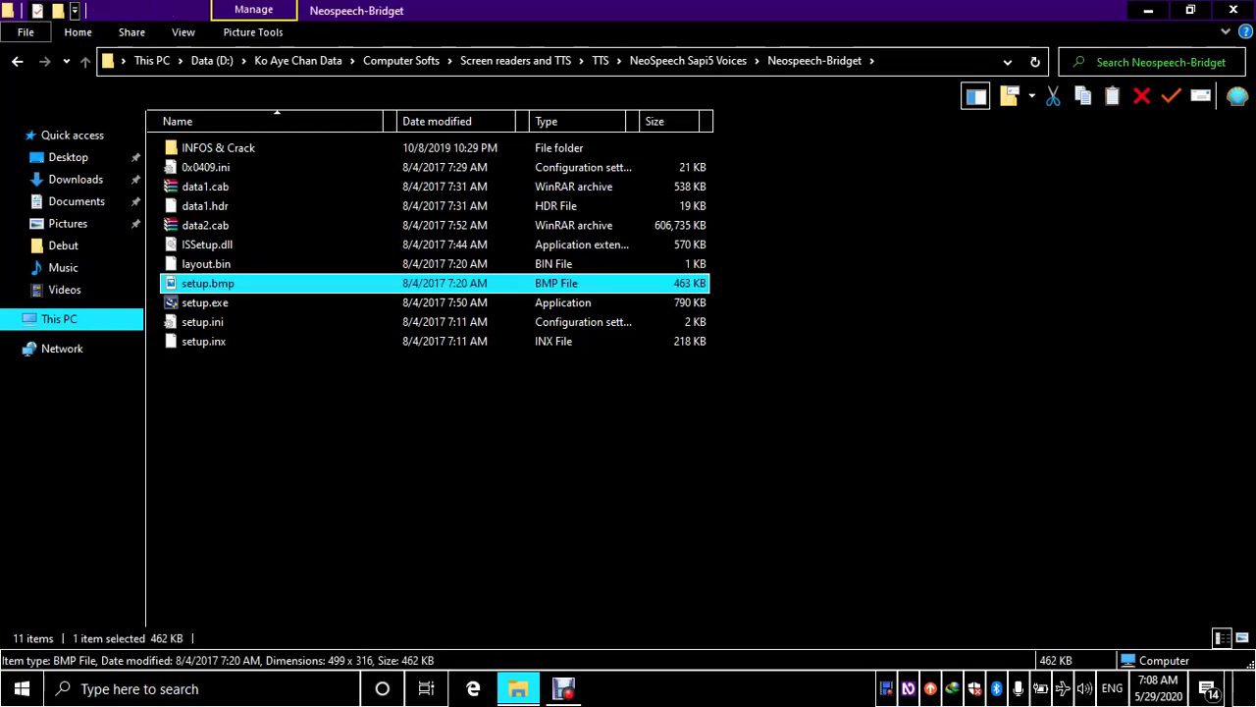
pyautogui.press('Down')
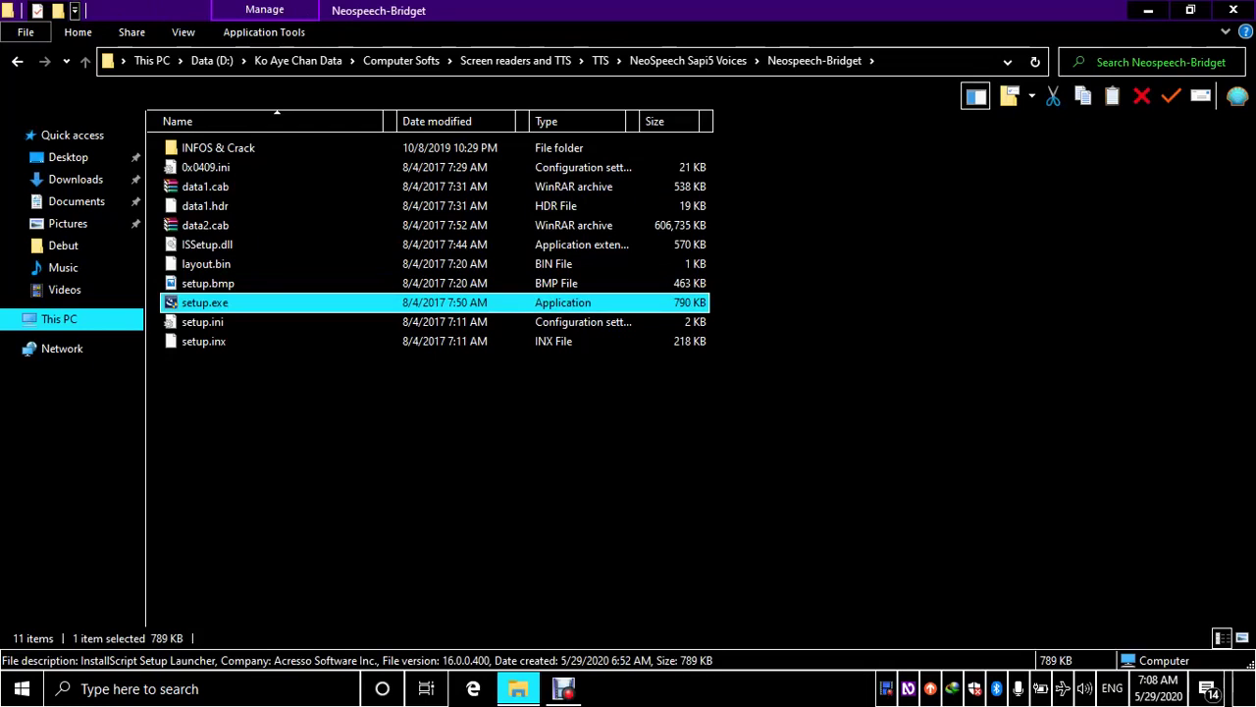
pyautogui.click(207, 283)
pyautogui.click(204, 302)
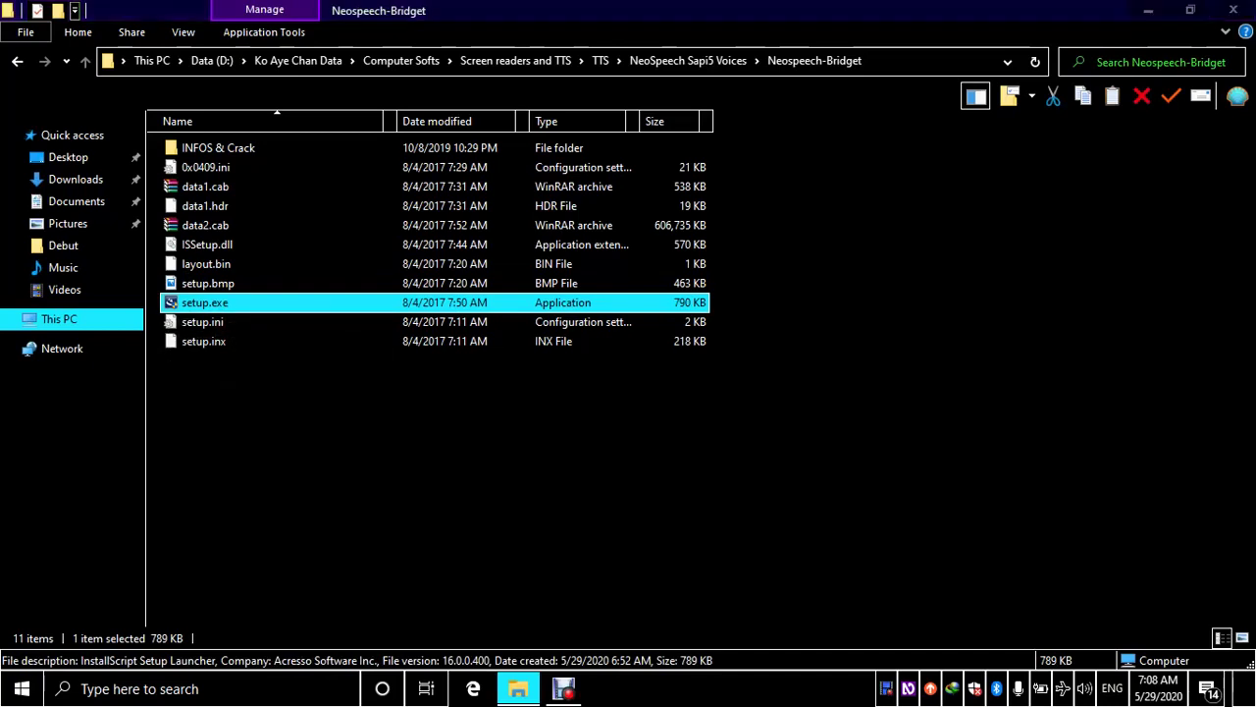
pyautogui.press('Return')
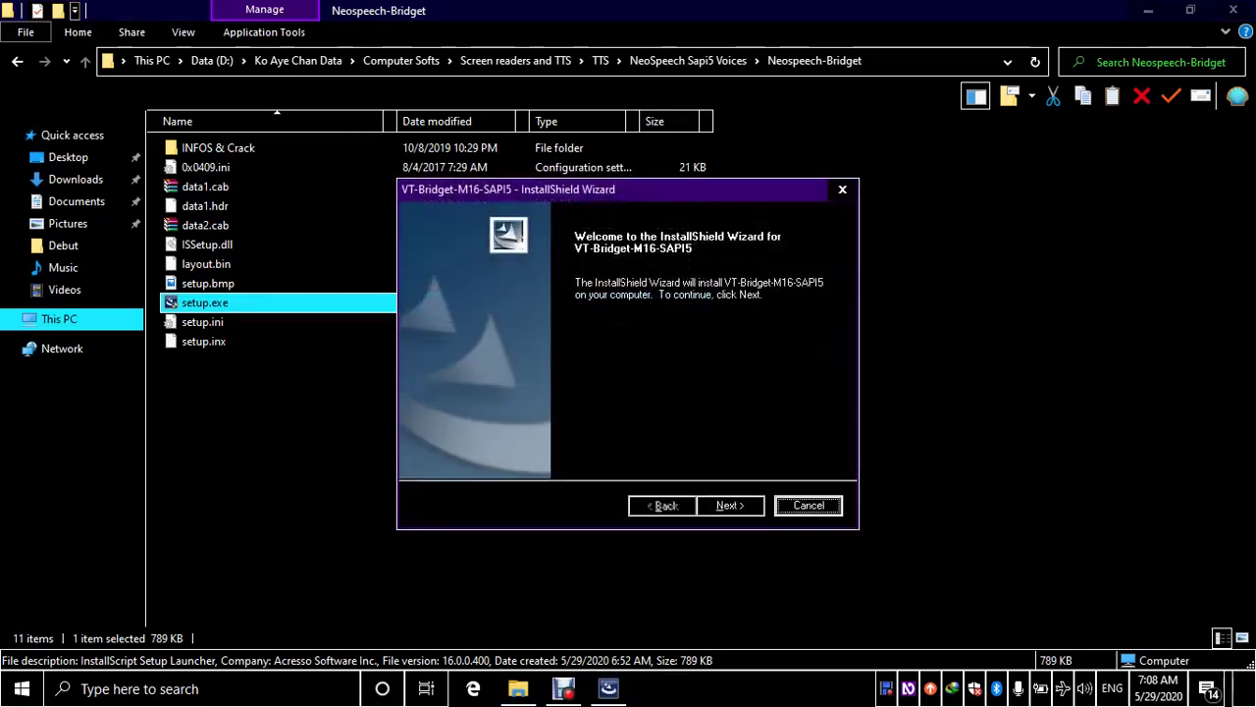
# Step: Continue past the VT-Bridget-M16-SAPI5 welcome page and accept the license agreement
pyautogui.press('Return')
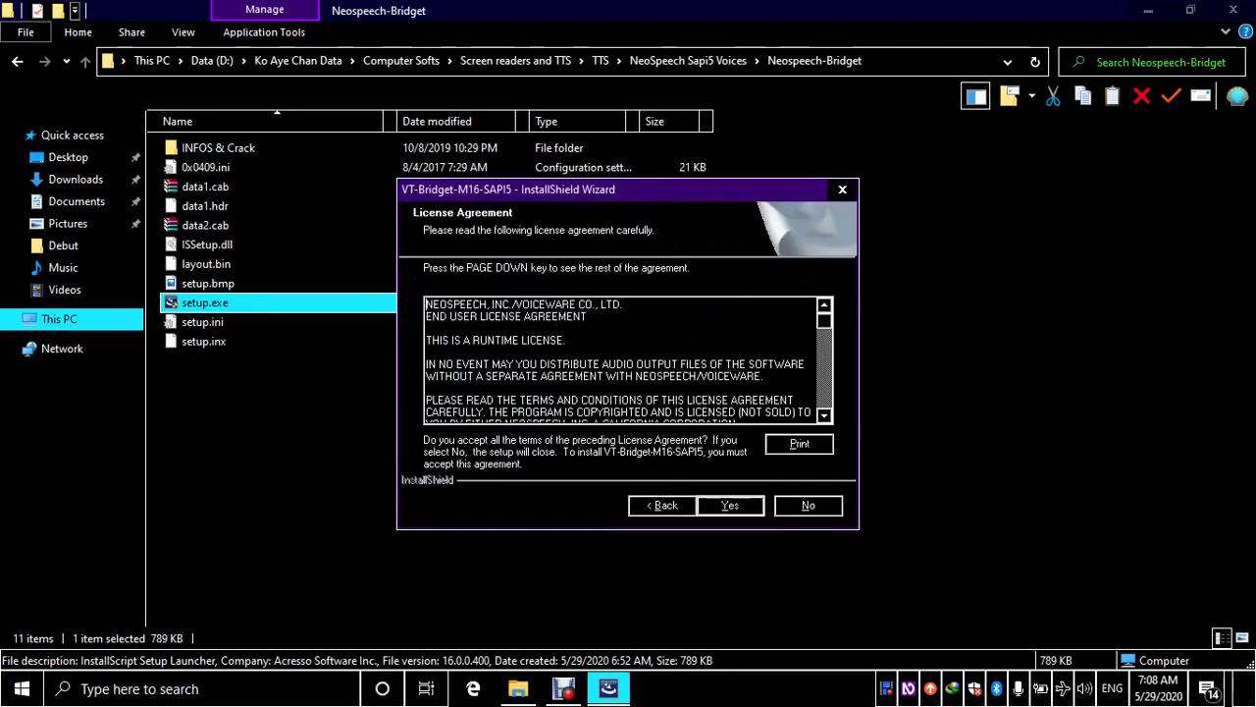
pyautogui.press('Tab')
pyautogui.press('Return')
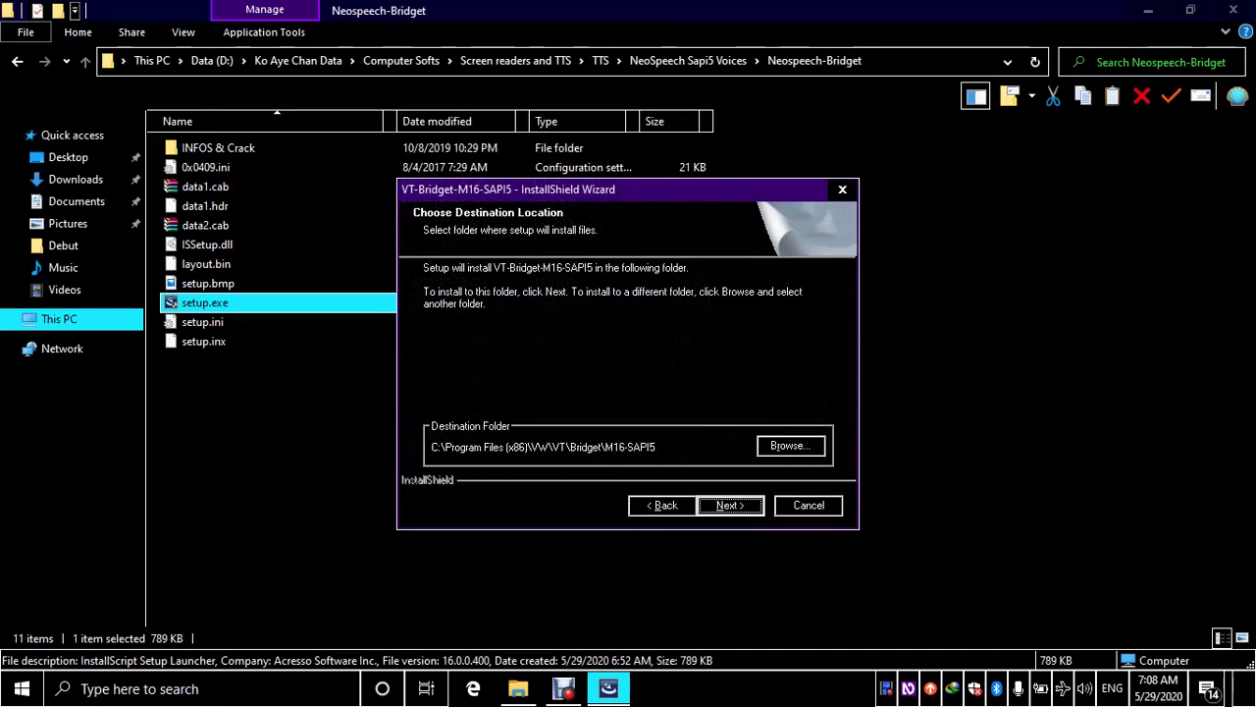
# Step: Install VT-Bridget-M16-SAPI5 to the default destination folder and finish the InstallShield wizard
pyautogui.press('Tab')
pyautogui.press('Tab')
pyautogui.press('Tab')
pyautogui.press('Tab')
pyautogui.press('Return')
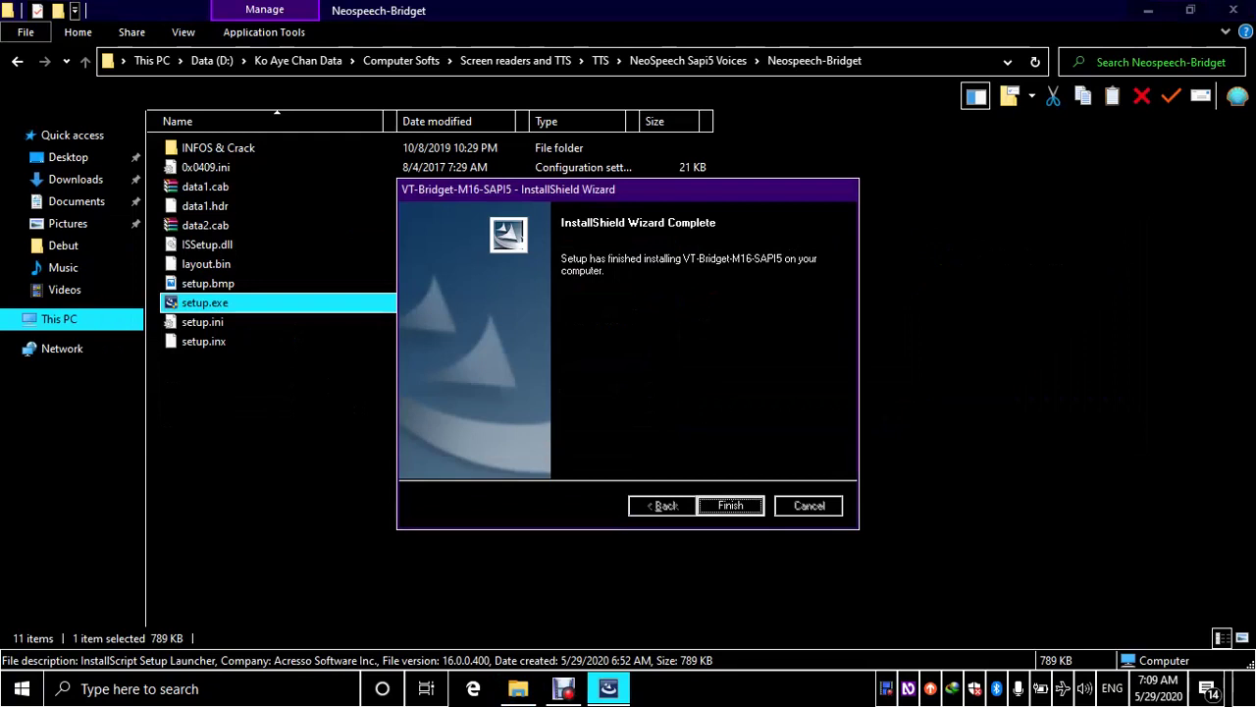
pyautogui.press('Return')
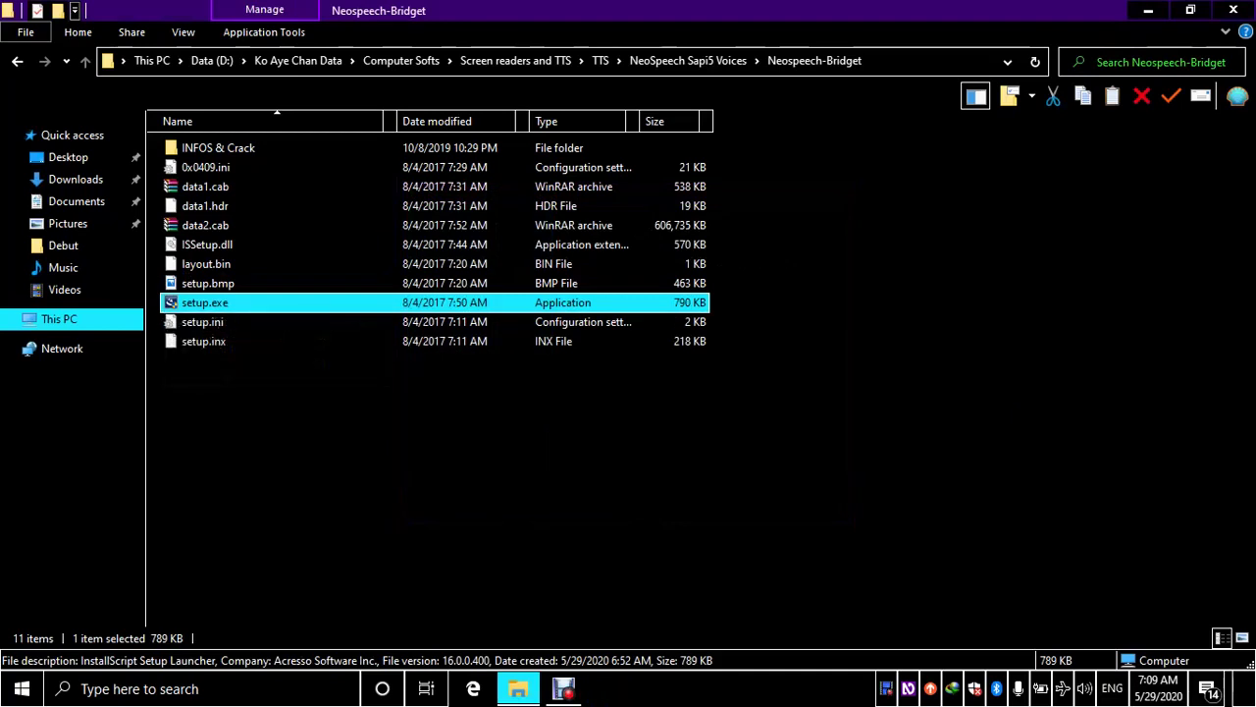
# Step: Open the Crack folder inside INFOS & Crack and select vt_bre_bridget16.dll
pyautogui.click(218, 147)
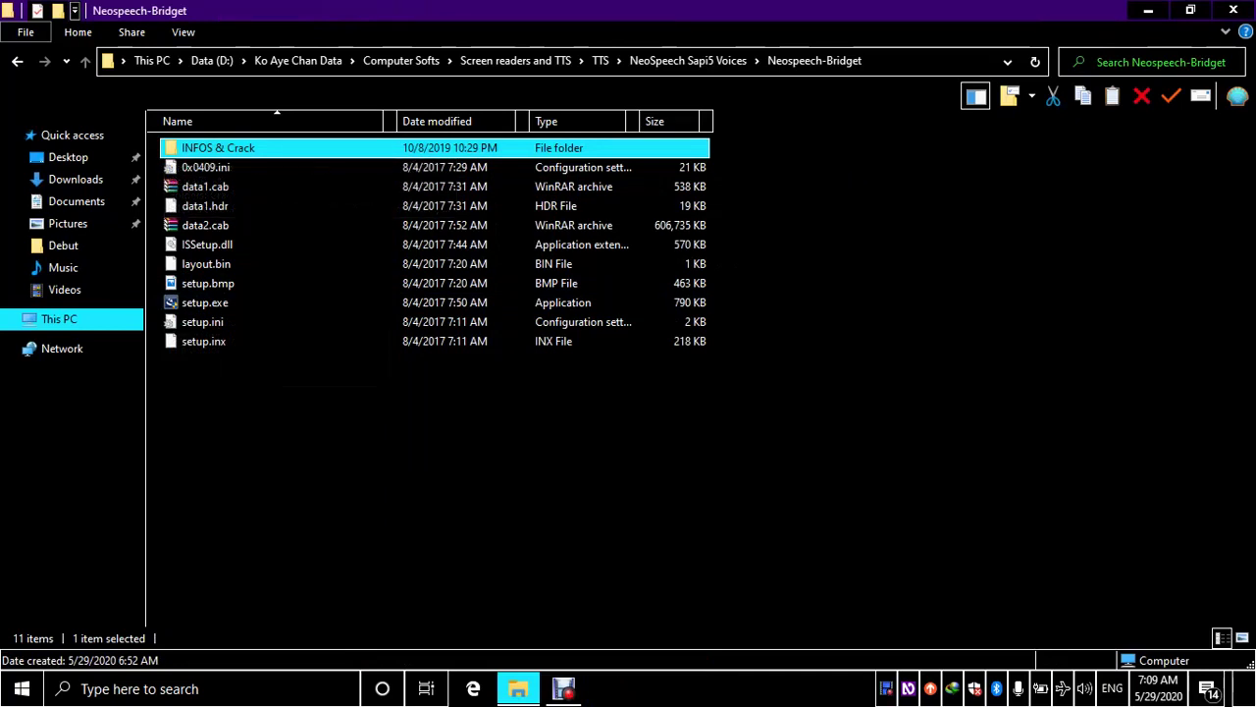
pyautogui.press('Down')
pyautogui.press('Up')
pyautogui.press('Return')
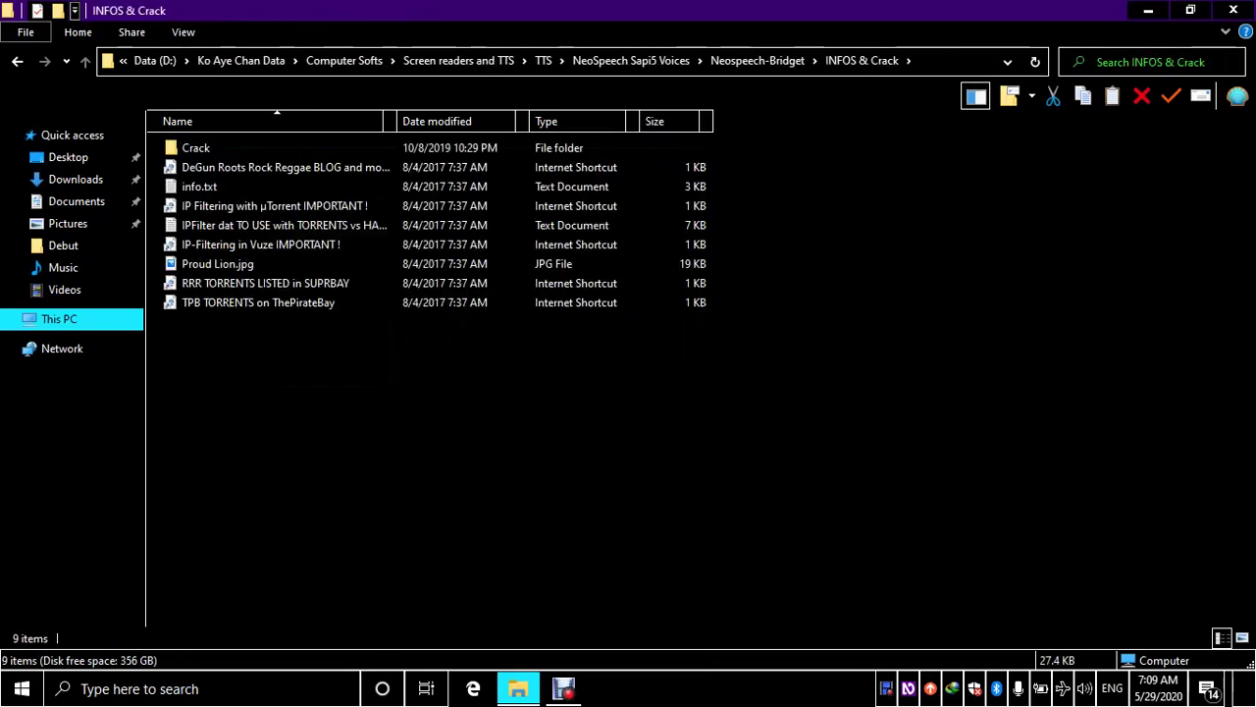
pyautogui.press('Down')
pyautogui.press('Up')
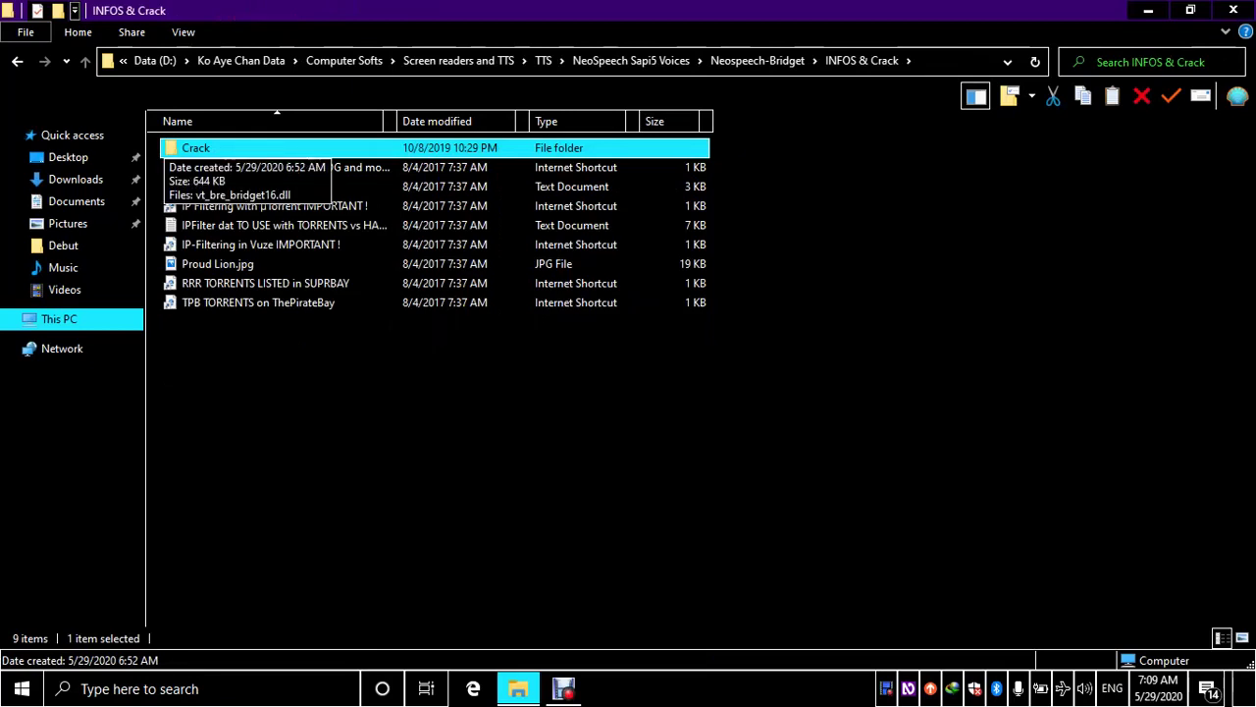
pyautogui.press('Return')
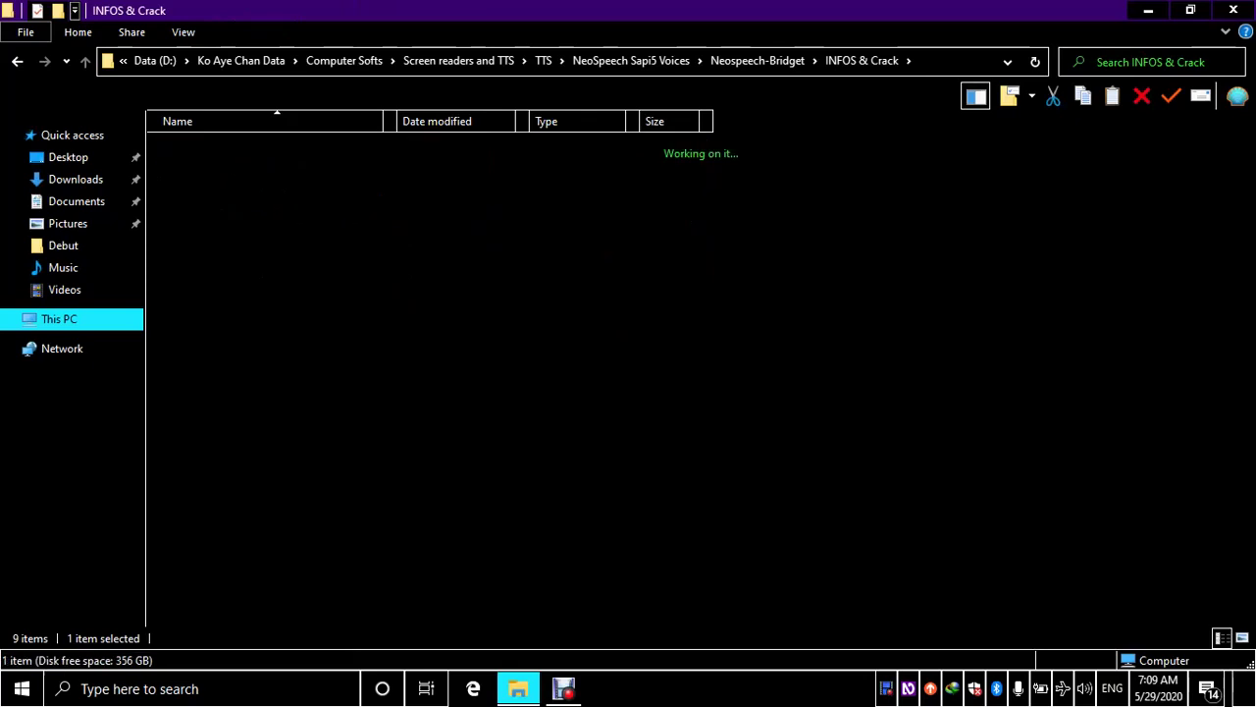
pyautogui.click(229, 147)
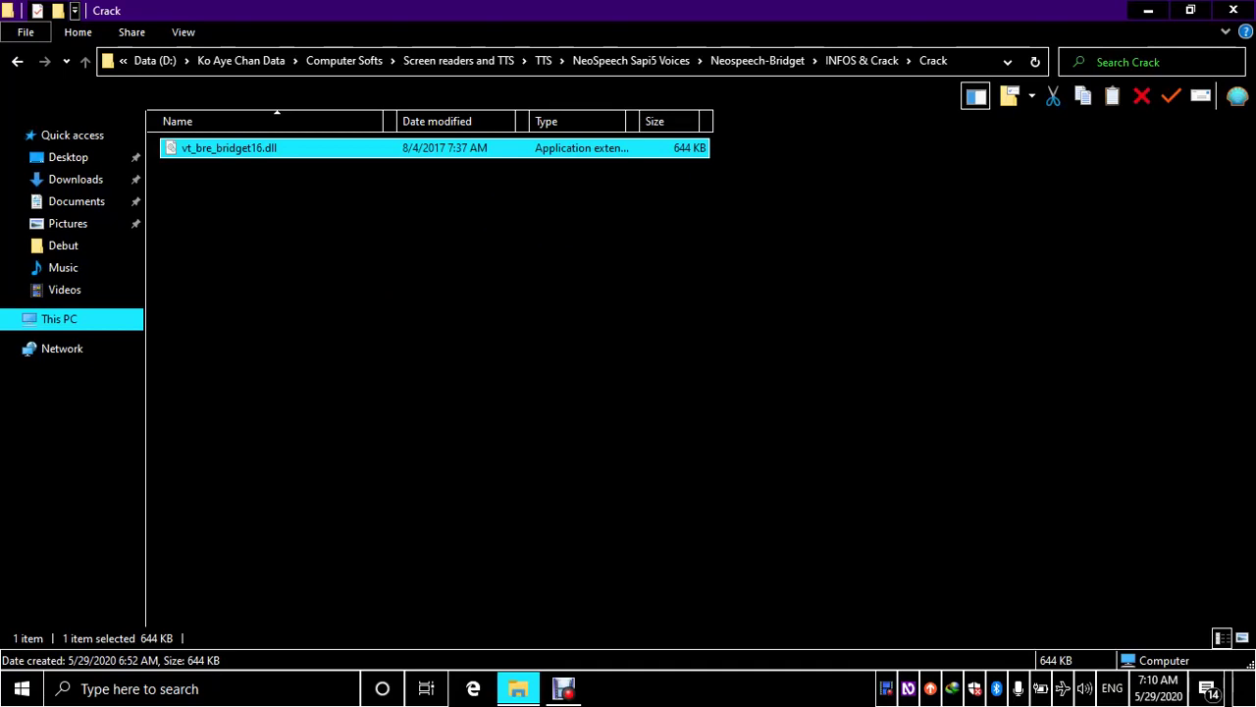
# Step: Open the C: drive in a new window and go into its Program Files (x86) folder
pyautogui.press('super+r')
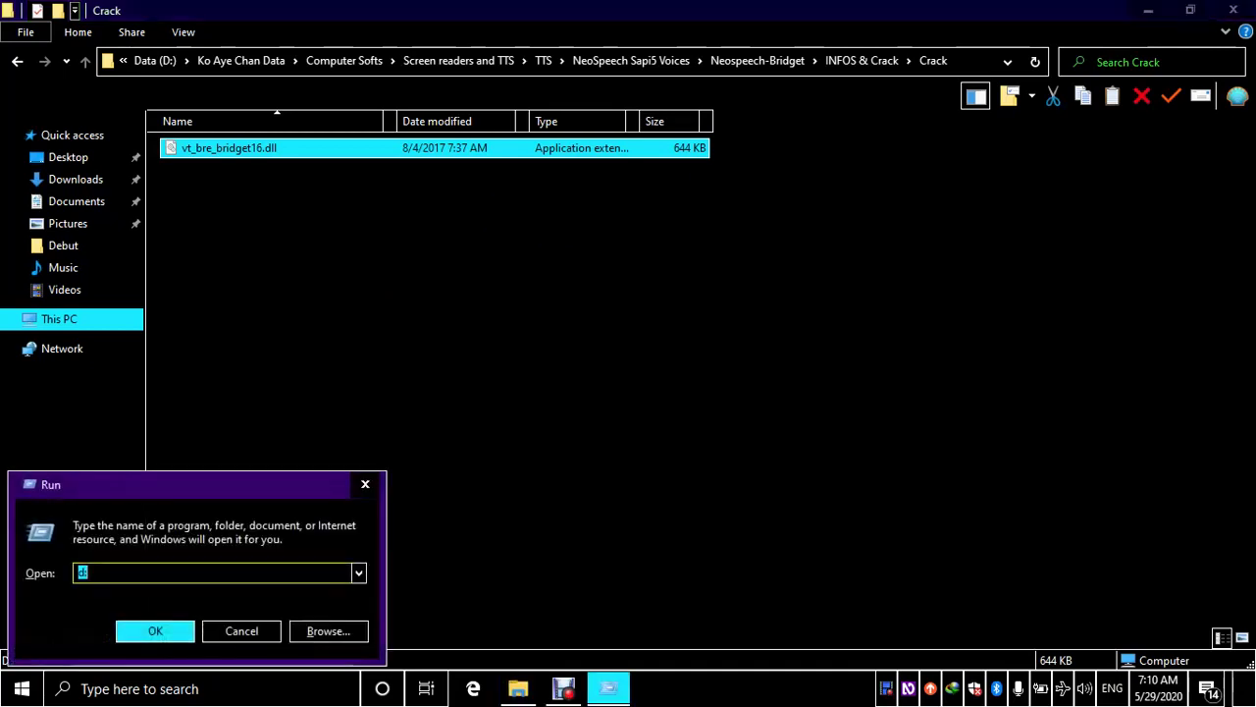
pyautogui.write('c')
pyautogui.press('Return')
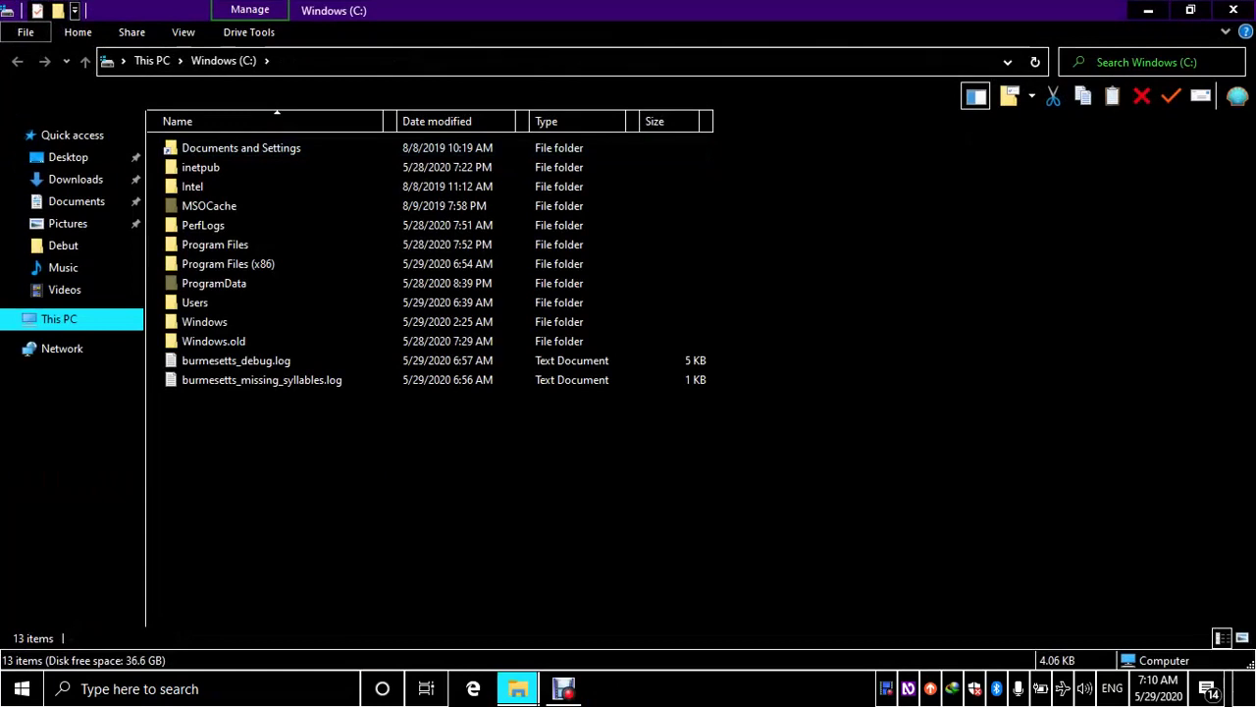
pyautogui.click(202, 225)
pyautogui.click(215, 244)
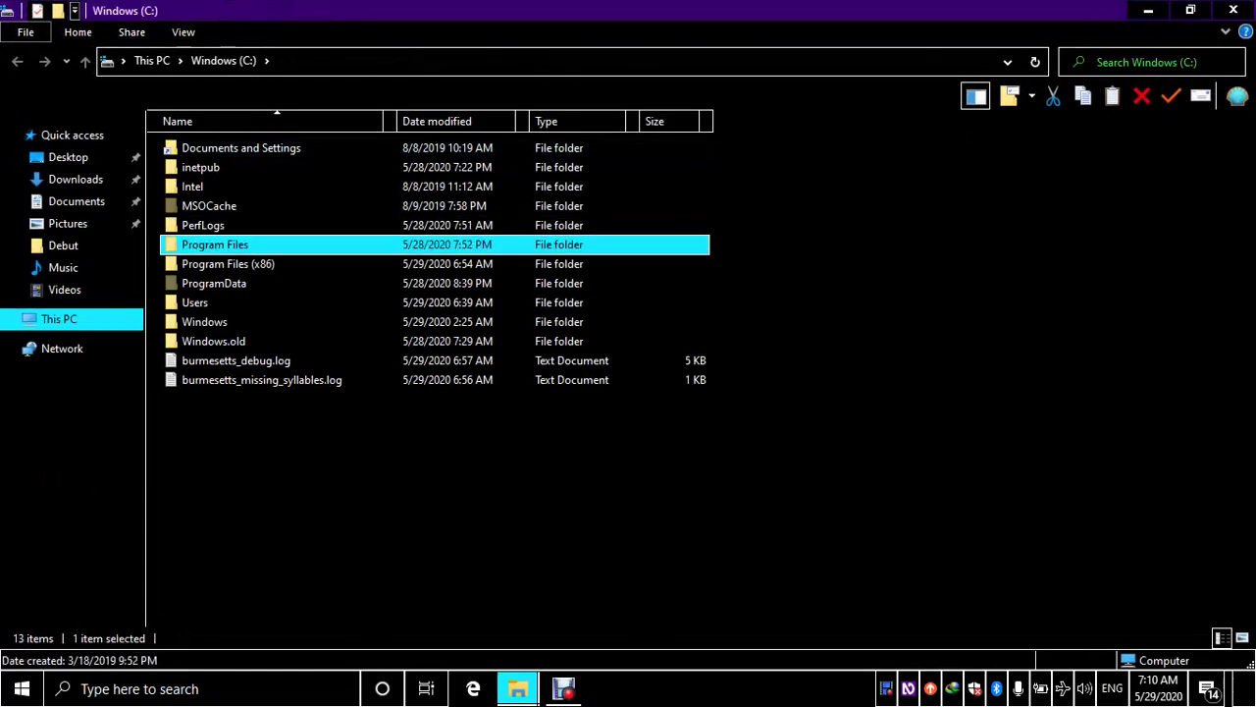
pyautogui.click(227, 264)
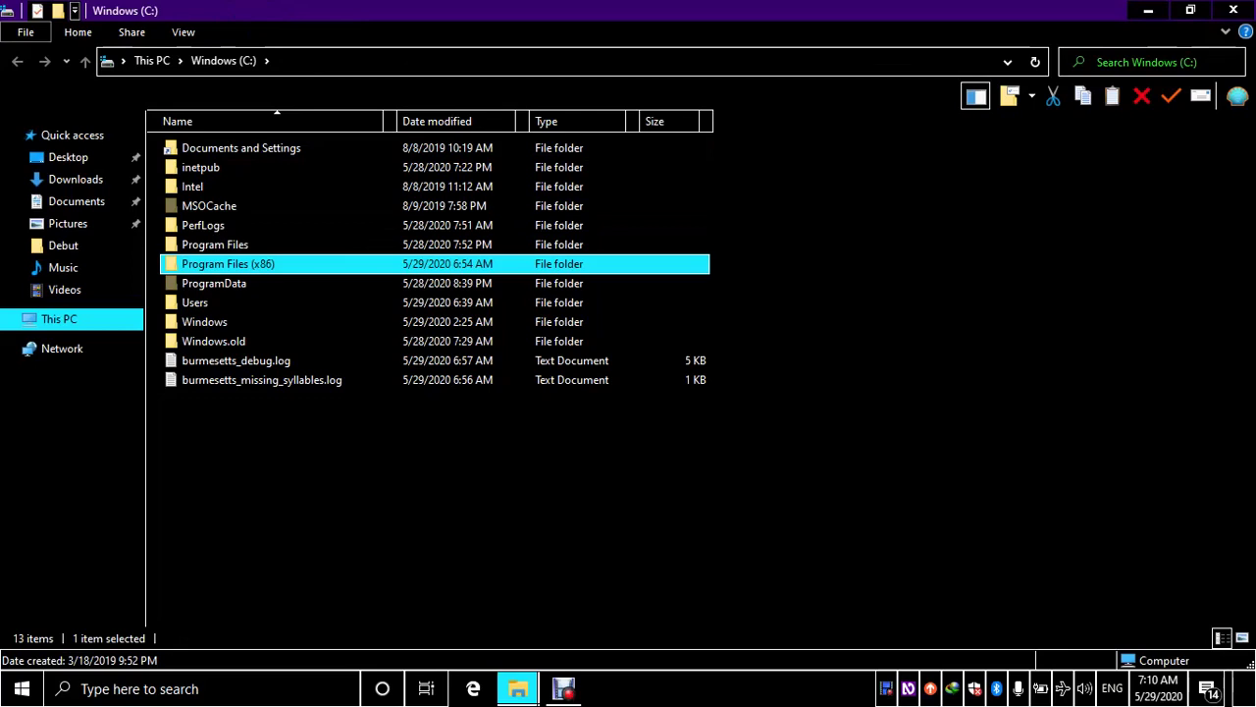
pyautogui.click(215, 245)
pyautogui.click(228, 264)
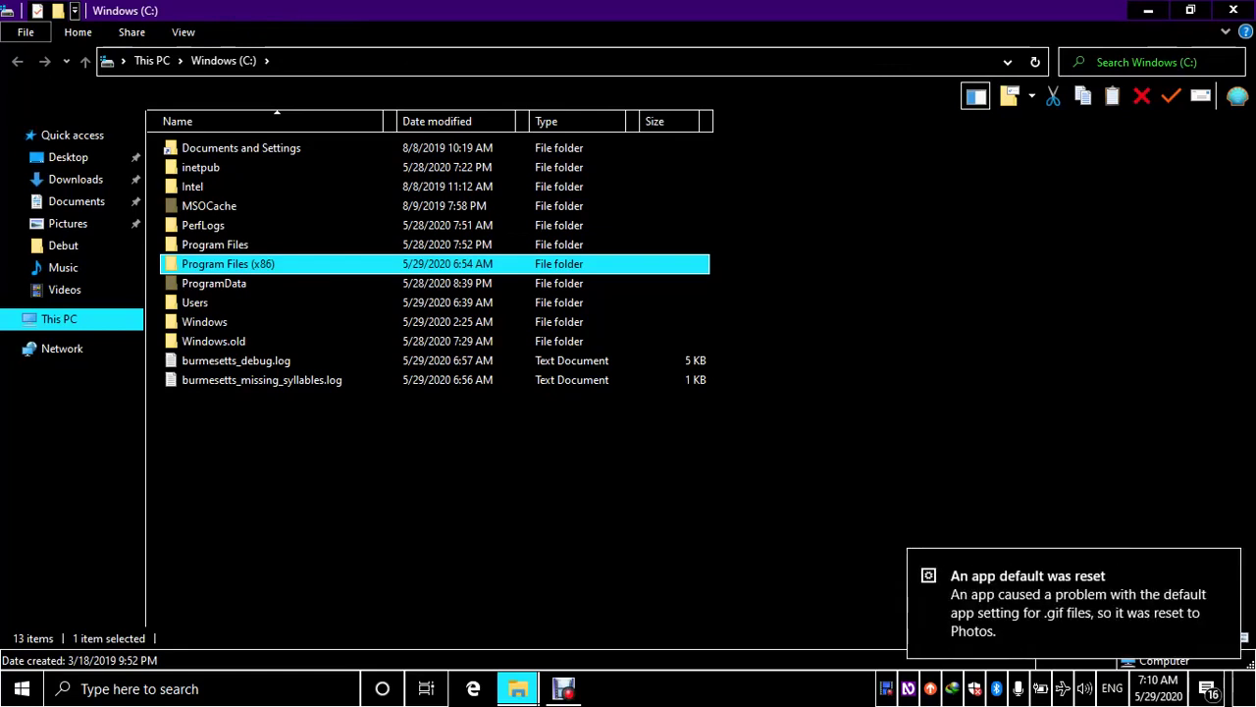
pyautogui.press('Return')
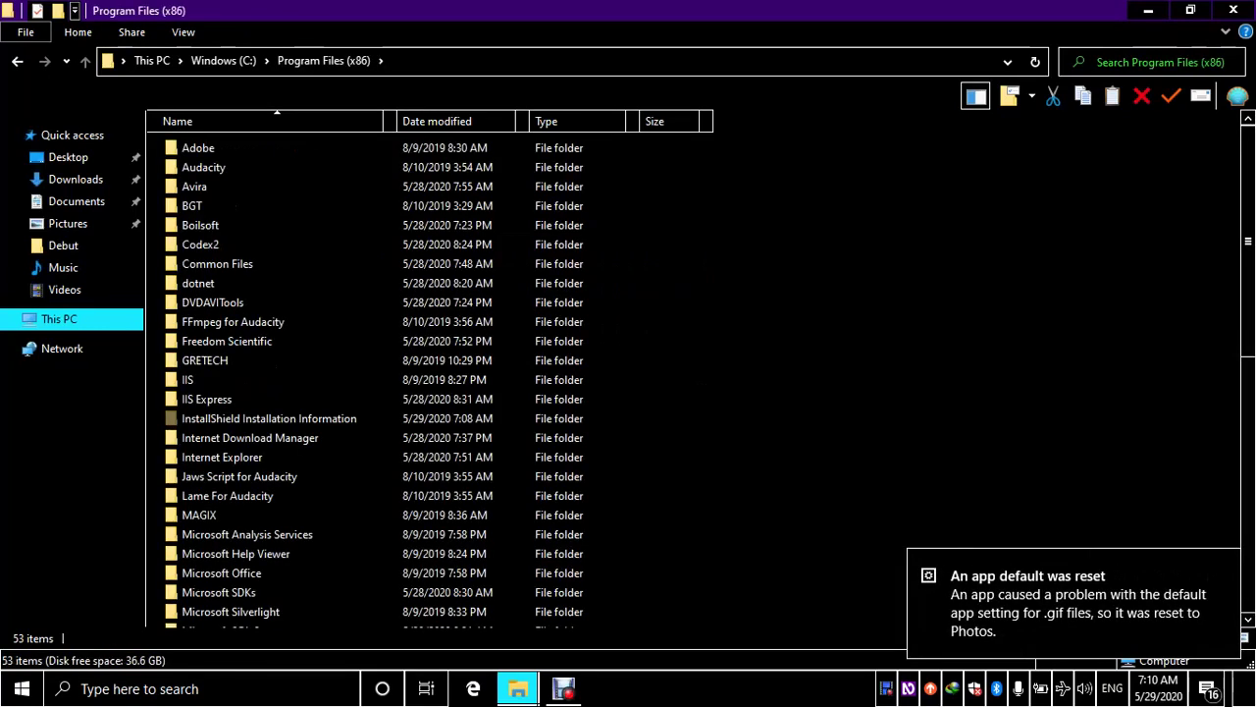
# Step: Open the VW folder within Program Files (x86) and go into its VT subfolder
pyautogui.press('v')
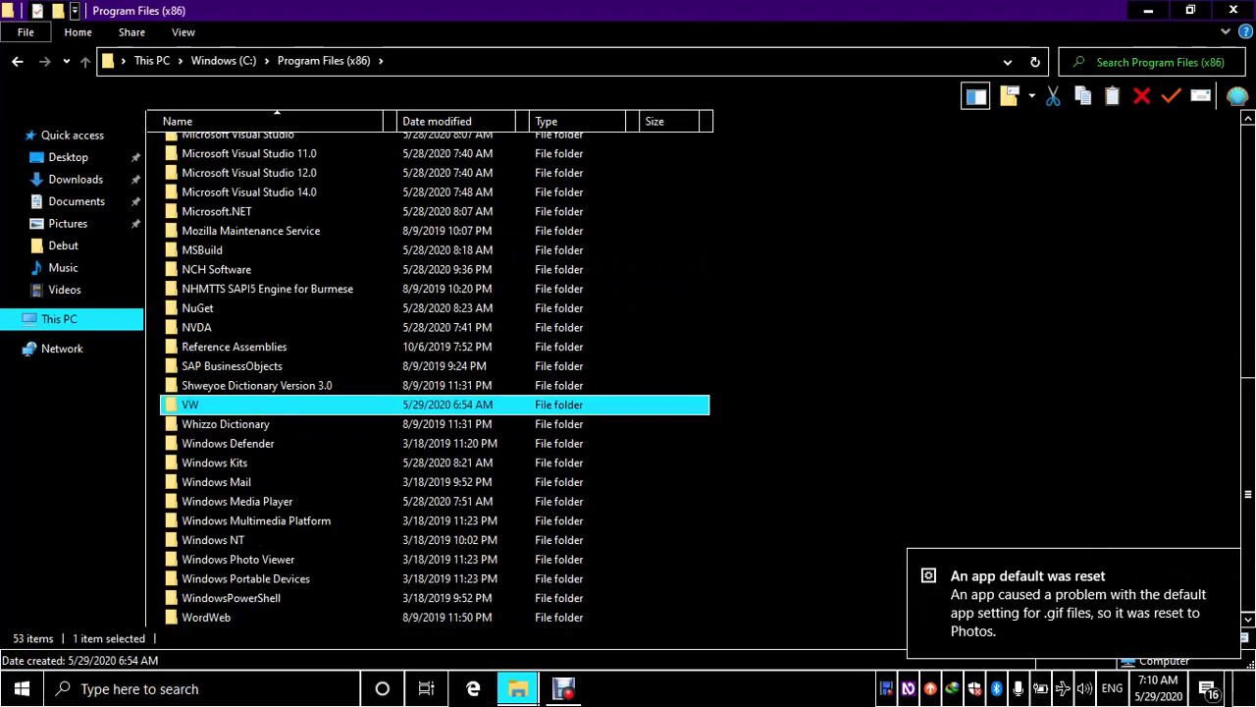
pyautogui.press('Return')
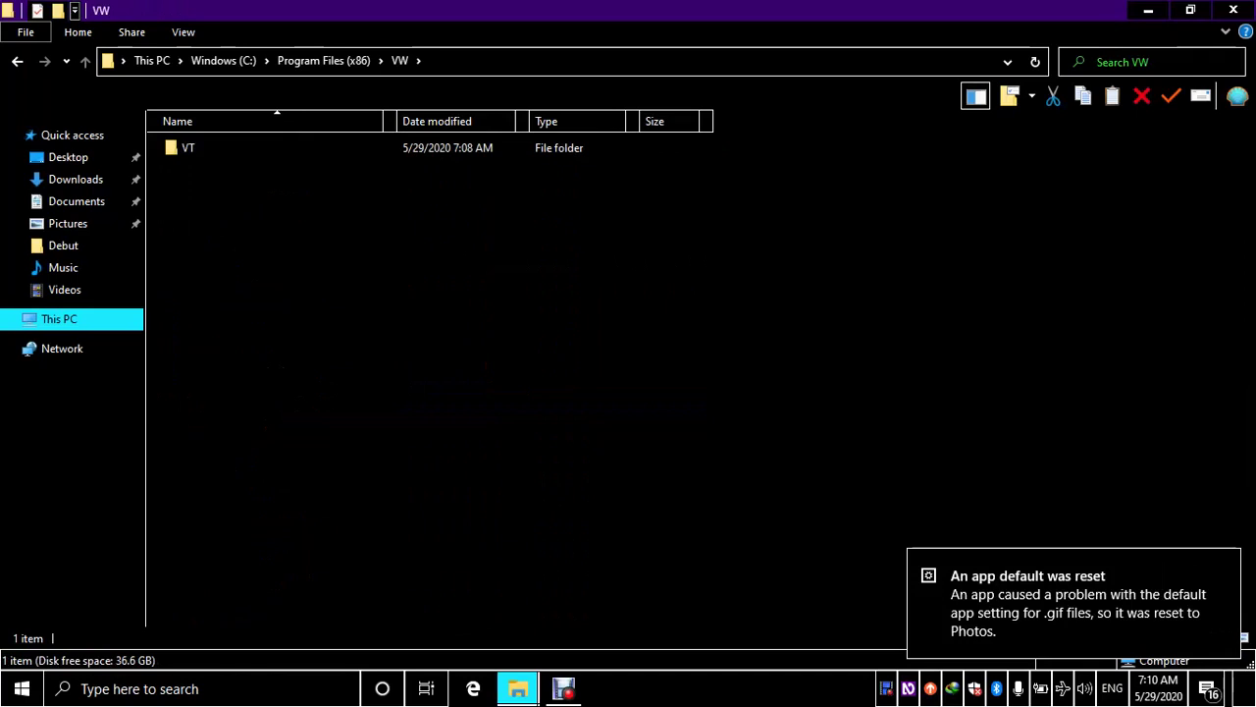
pyautogui.press('v')
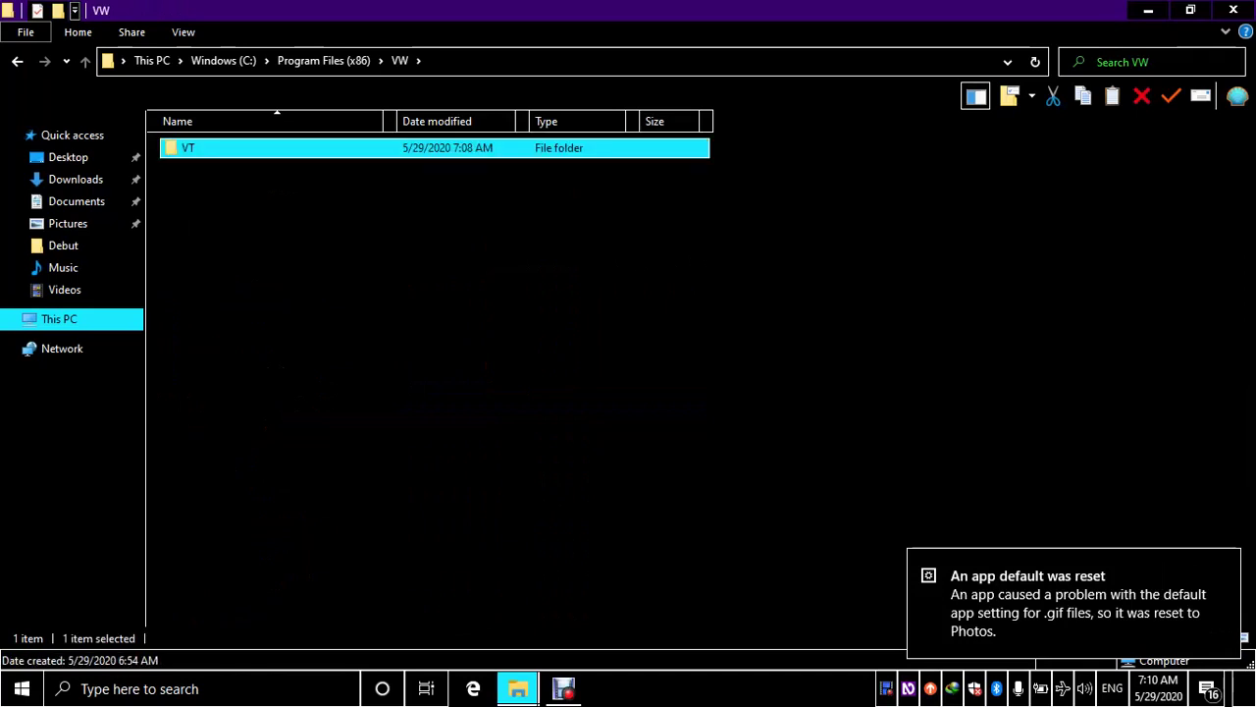
pyautogui.press('Return')
# Step: Look through the Bridget, Kate and Paul voice folders listed in the VT folder
pyautogui.click(193, 167)
pyautogui.click(199, 147)
pyautogui.click(193, 167)
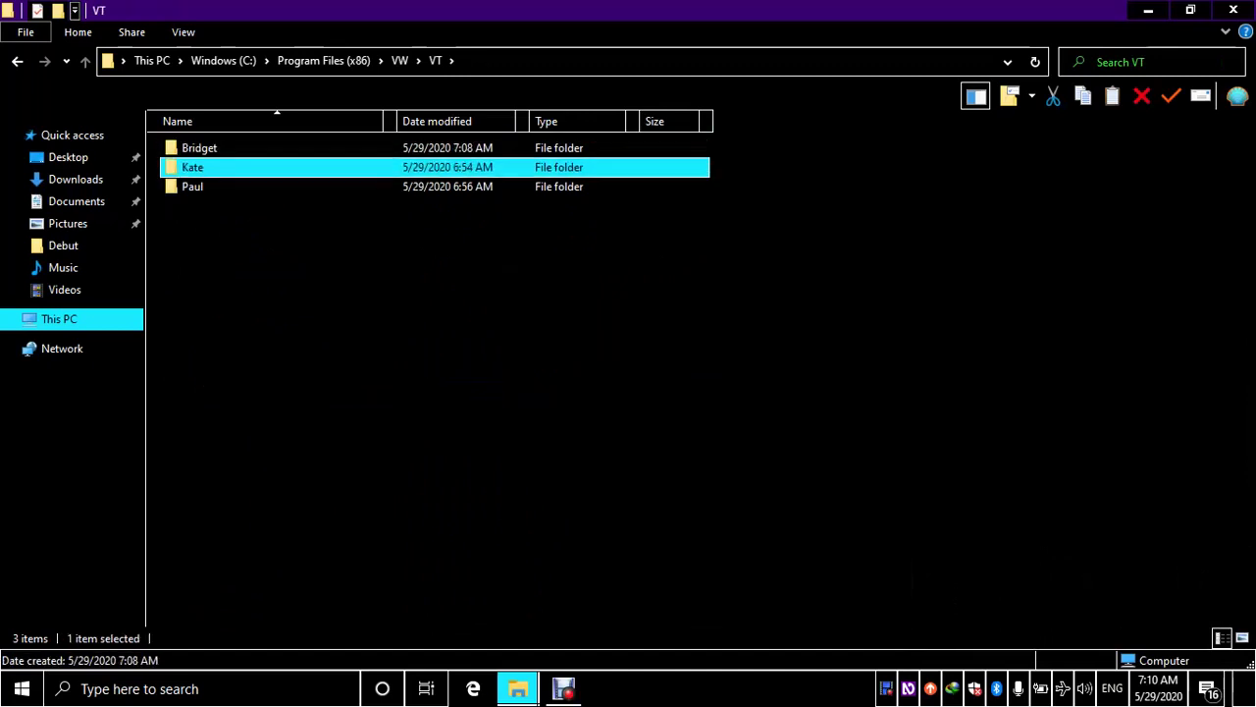
pyautogui.click(193, 186)
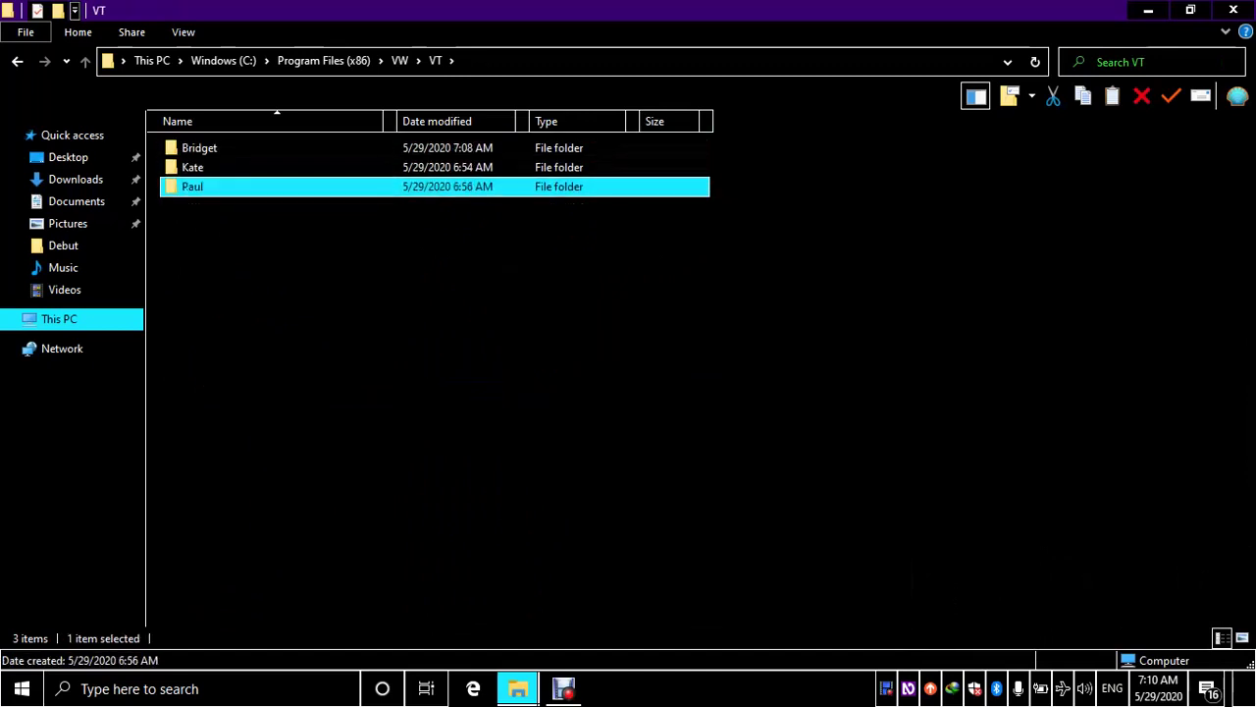
pyautogui.click(193, 167)
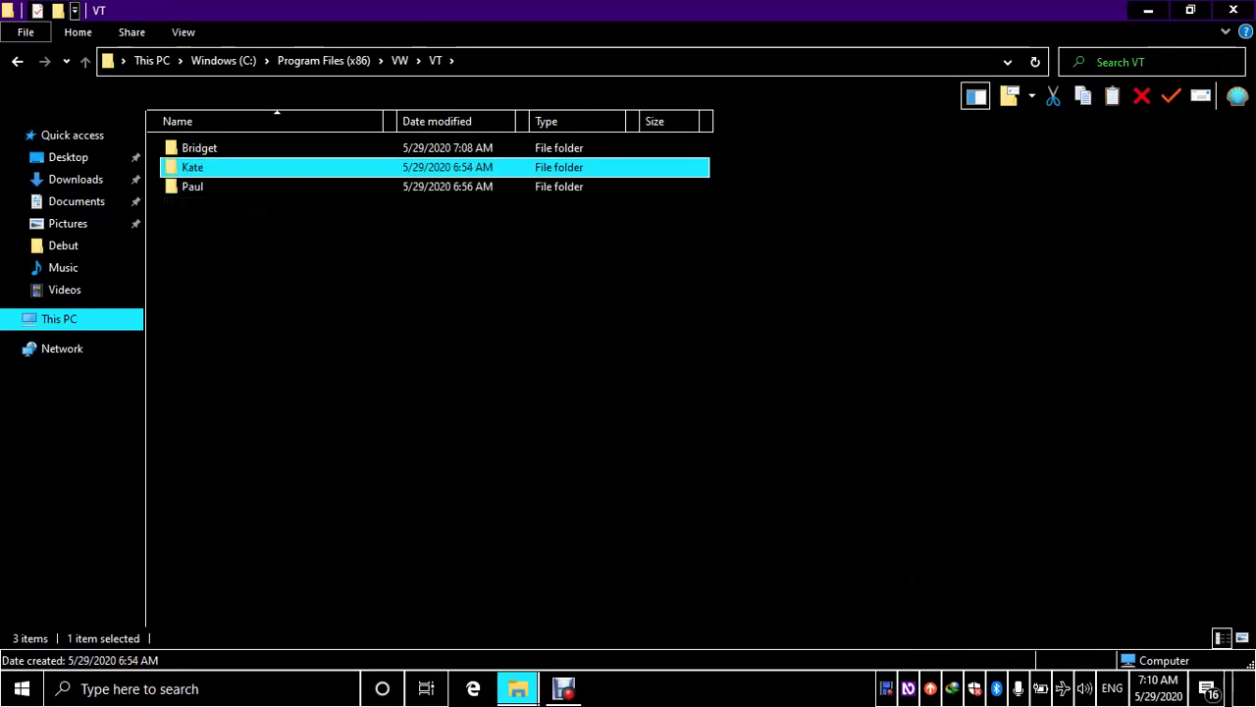
pyautogui.click(193, 186)
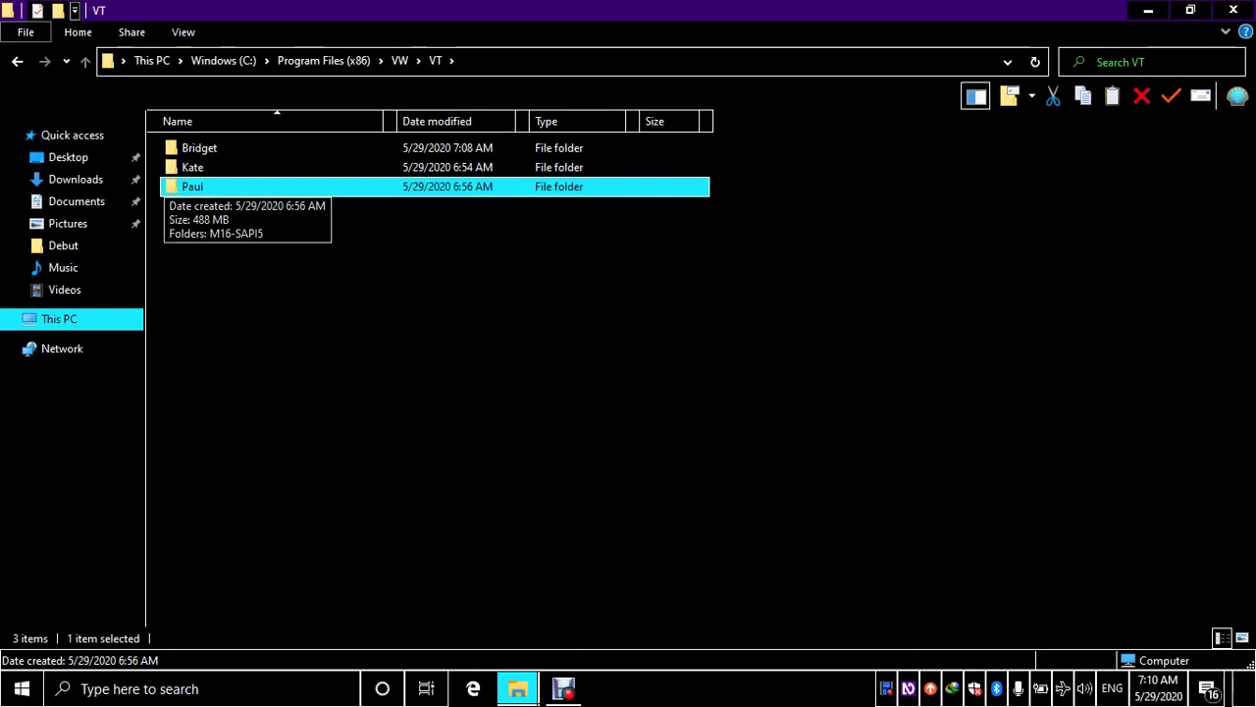
pyautogui.click(199, 147)
pyautogui.moveTo(199, 147)
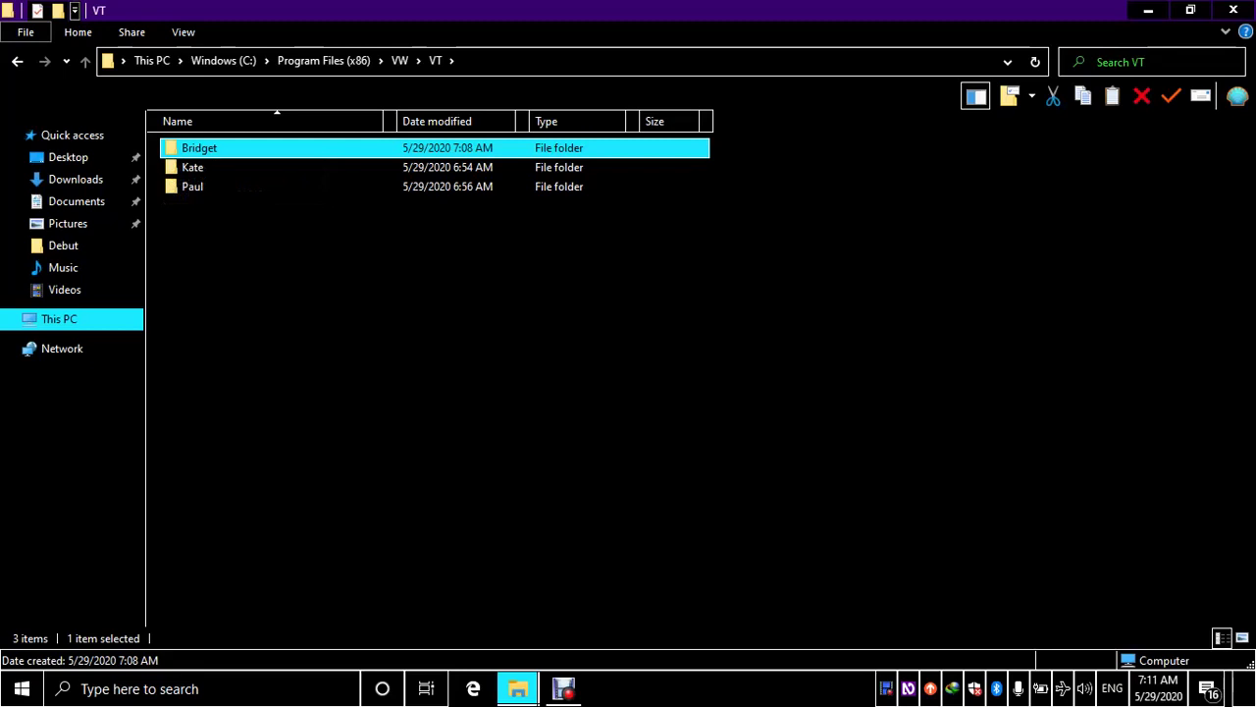
pyautogui.click(193, 167)
pyautogui.click(199, 147)
pyautogui.click(192, 167)
pyautogui.click(193, 186)
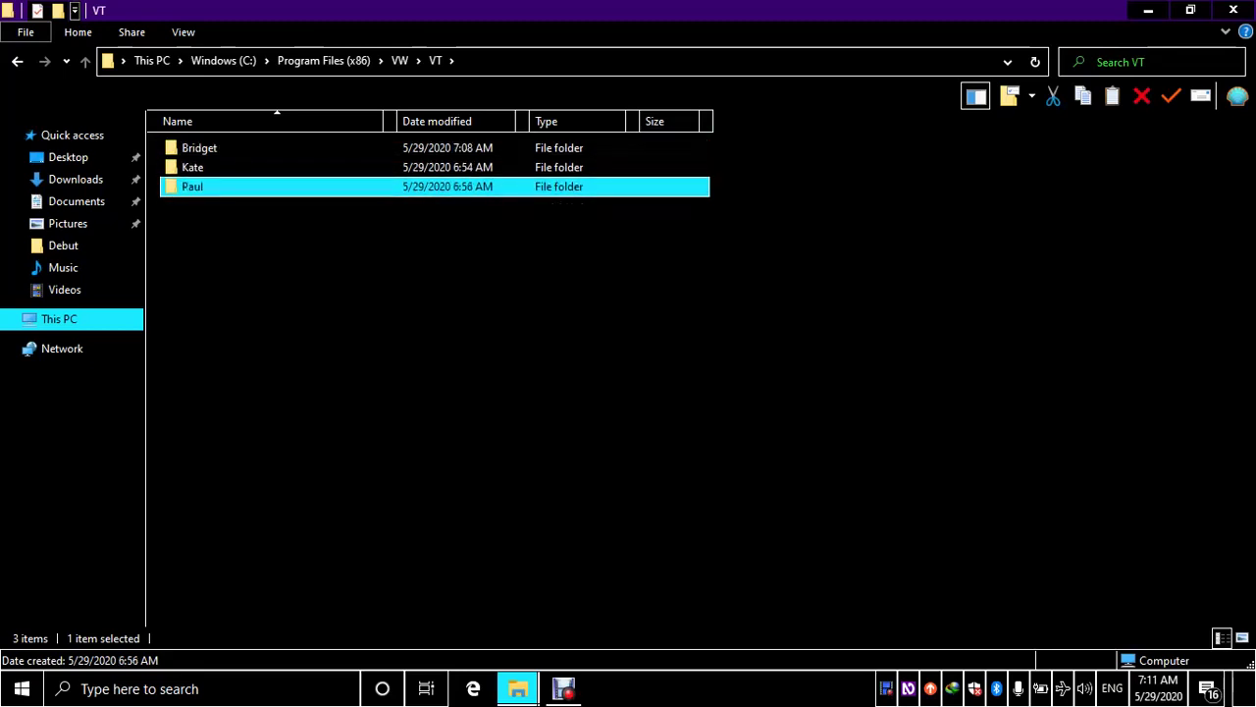
# Step: Open the Bridget folder in VT and go through M16-SAPI5 into its lib folder
pyautogui.click(199, 147)
pyautogui.doubleClick(199, 147)
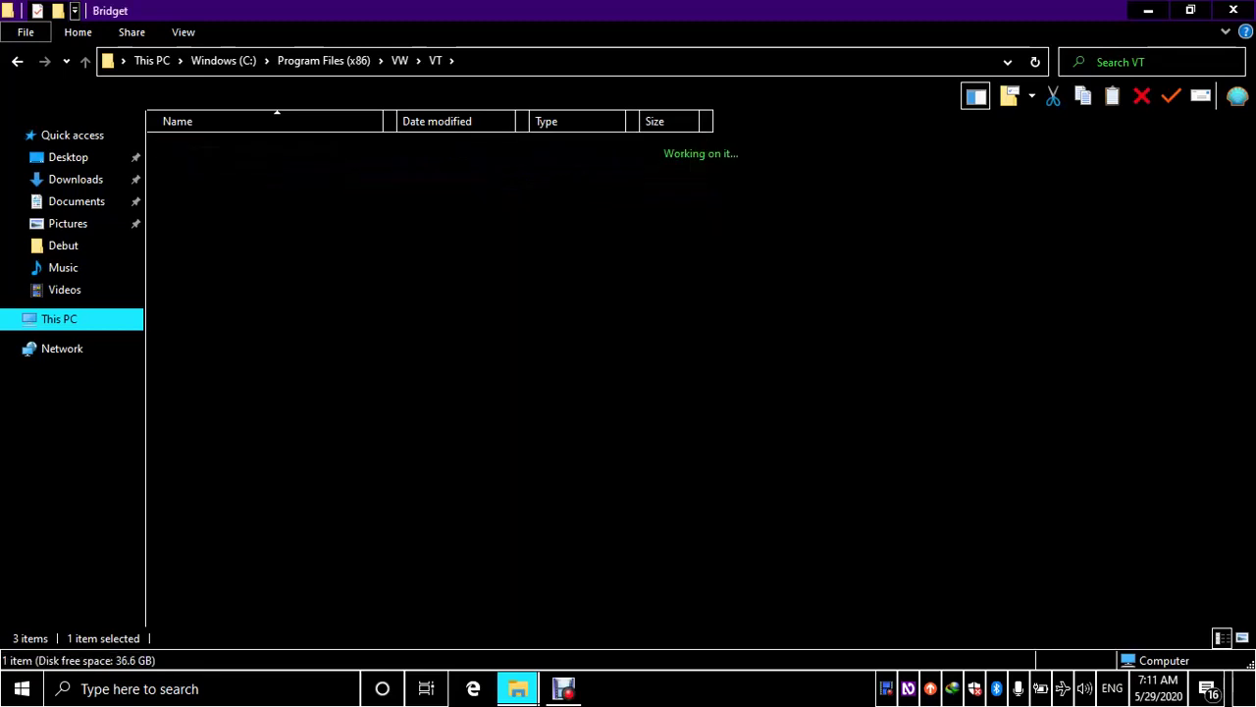
pyautogui.click(199, 147)
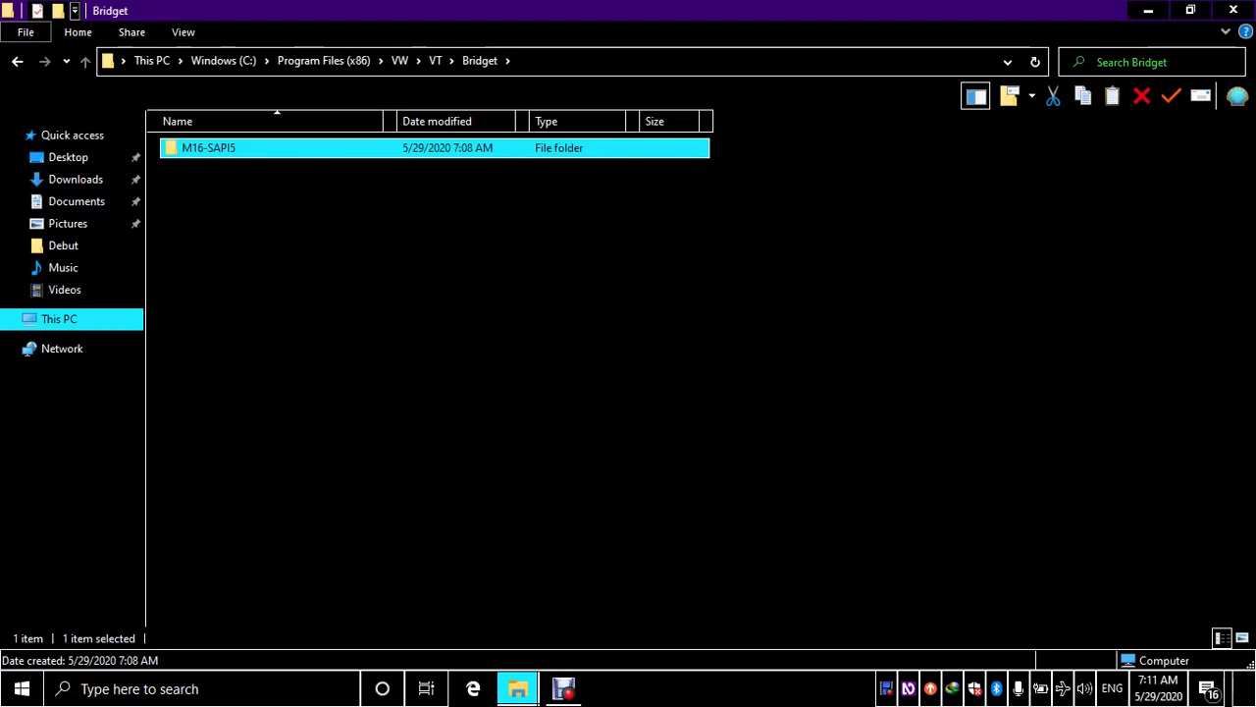
pyautogui.press('Return')
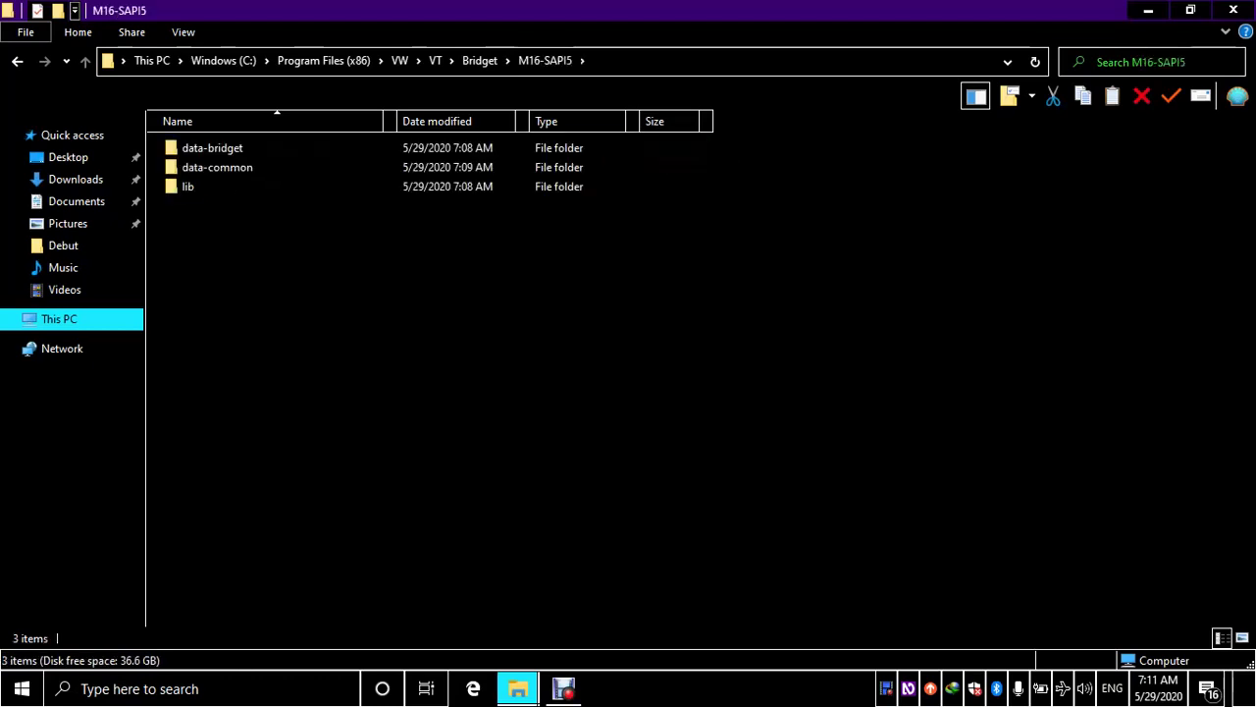
pyautogui.click(188, 186)
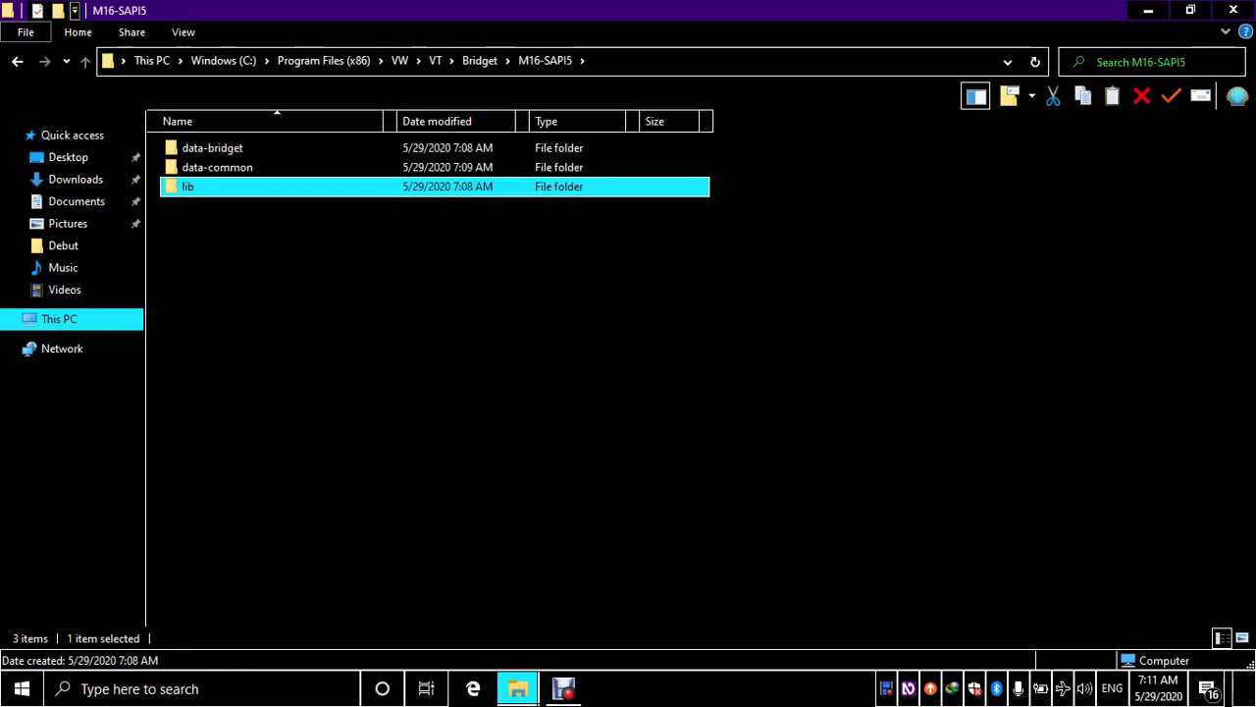
pyautogui.press('Return')
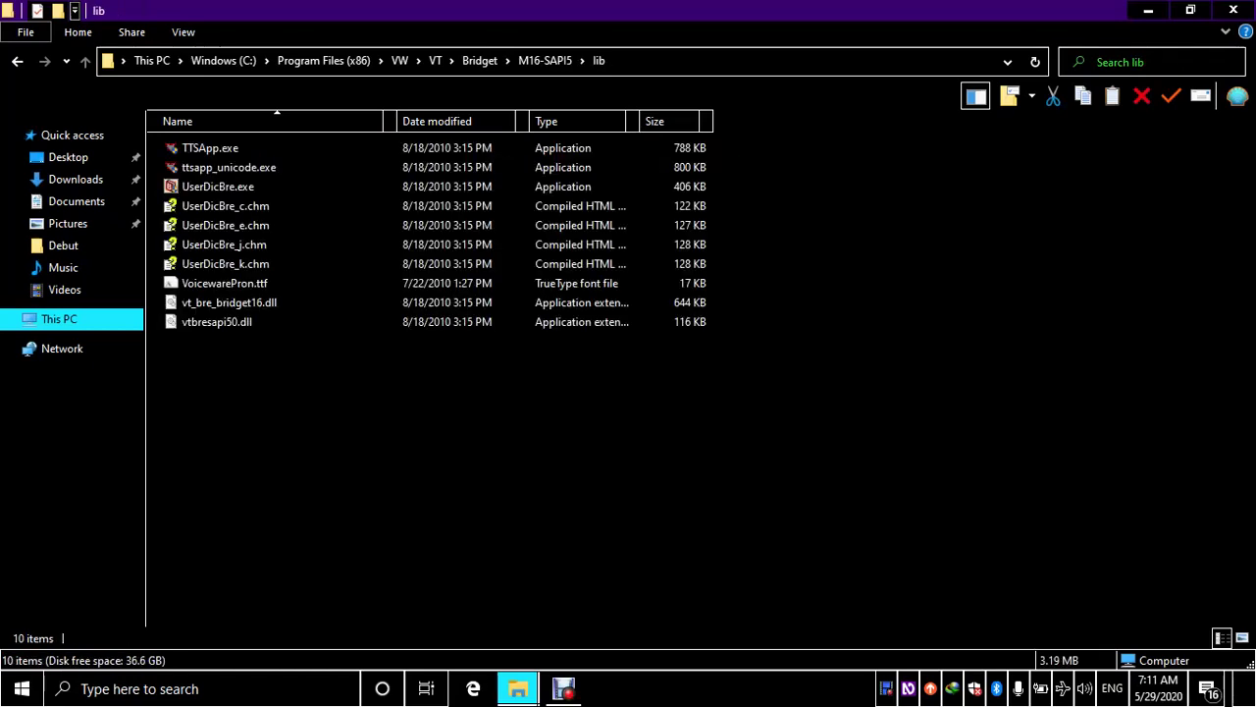
# Step: Paste vt_bre_bridget16.dll into the lib folder, replacing the existing file and granting administrator permission
pyautogui.hotkey('ctrl', 'v')
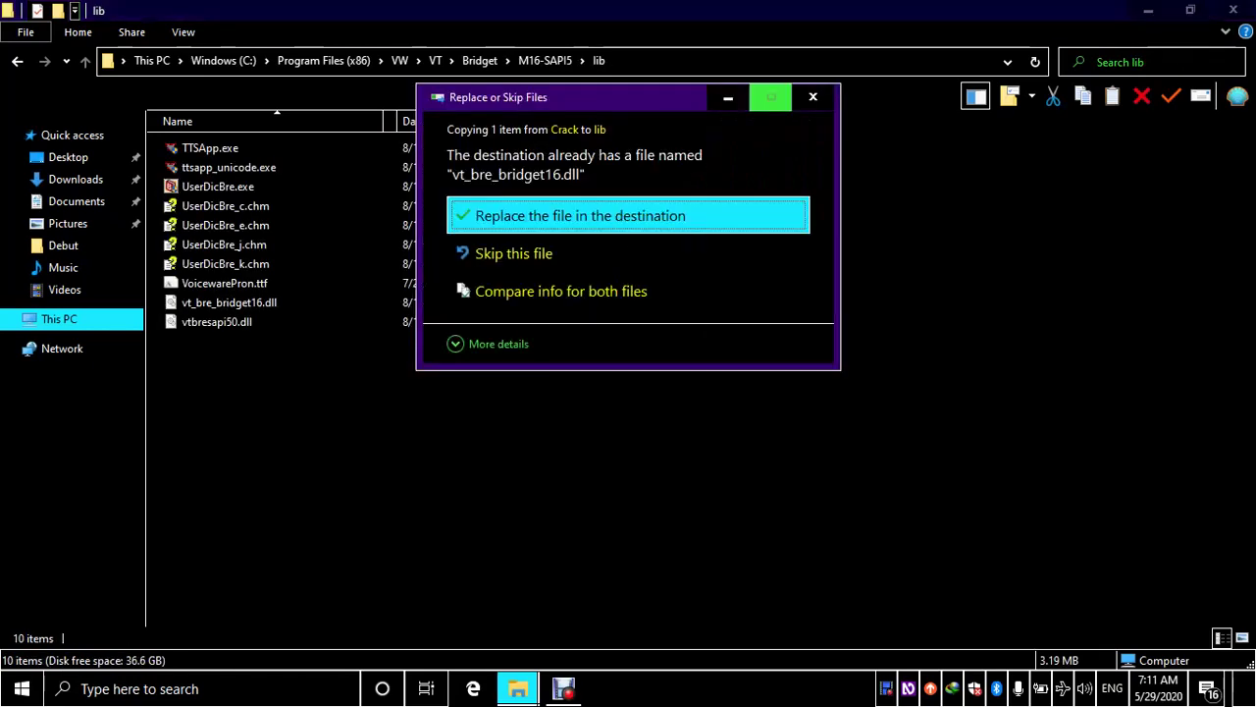
pyautogui.press('Return')
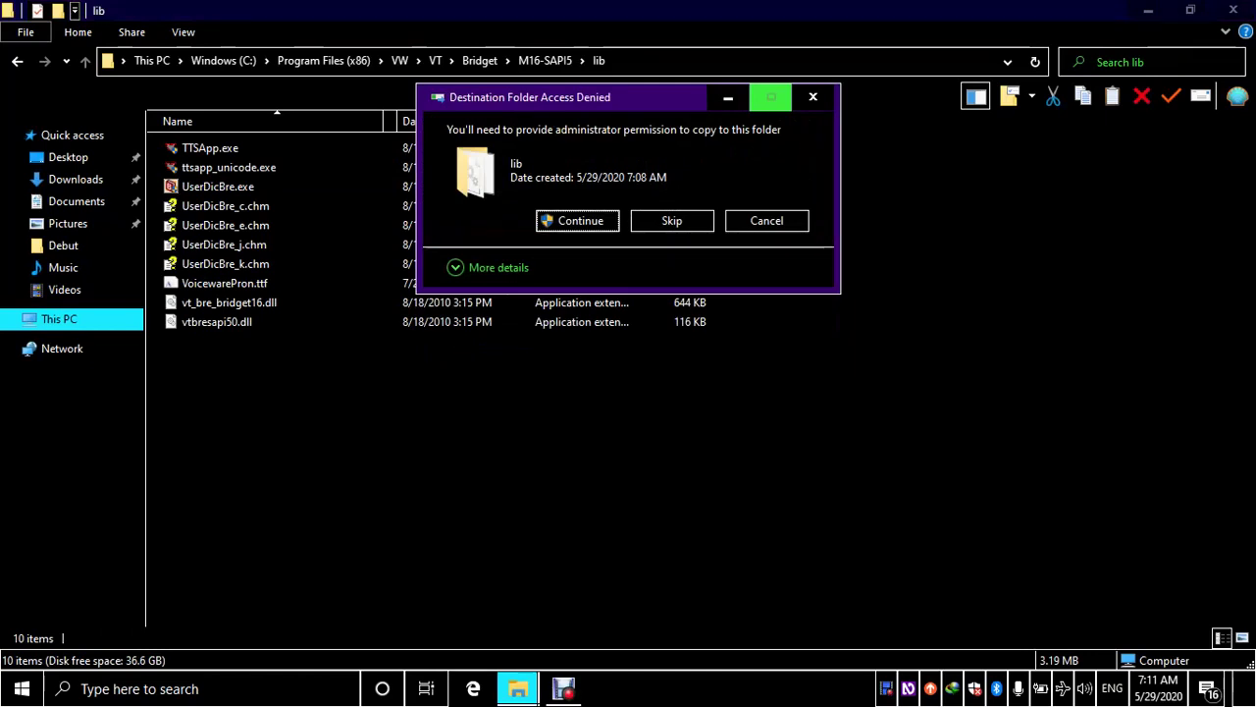
pyautogui.press('Return')
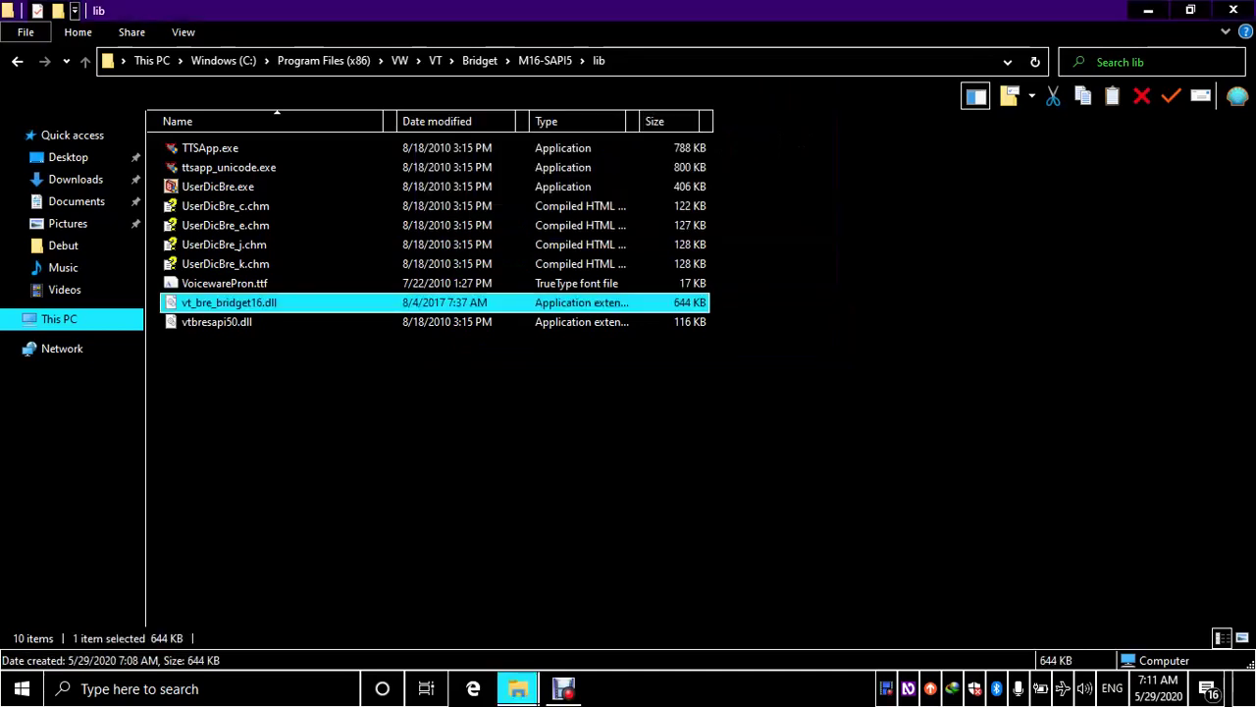
# Step: Switch to the window showing the Bridget Crack folder and go back up to the NeoSpeech Sapi5 Voices folder
pyautogui.hotkey('alt', 'Tab')
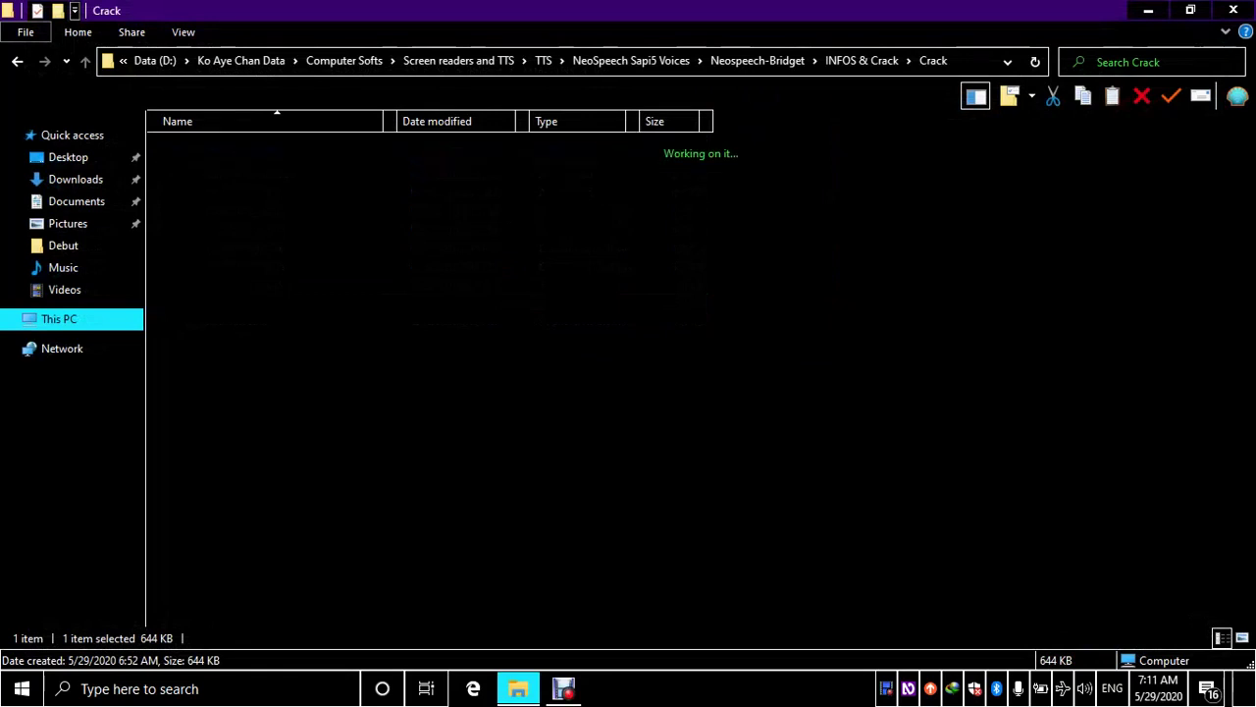
pyautogui.press('BackSpace')
pyautogui.press('BackSpace')
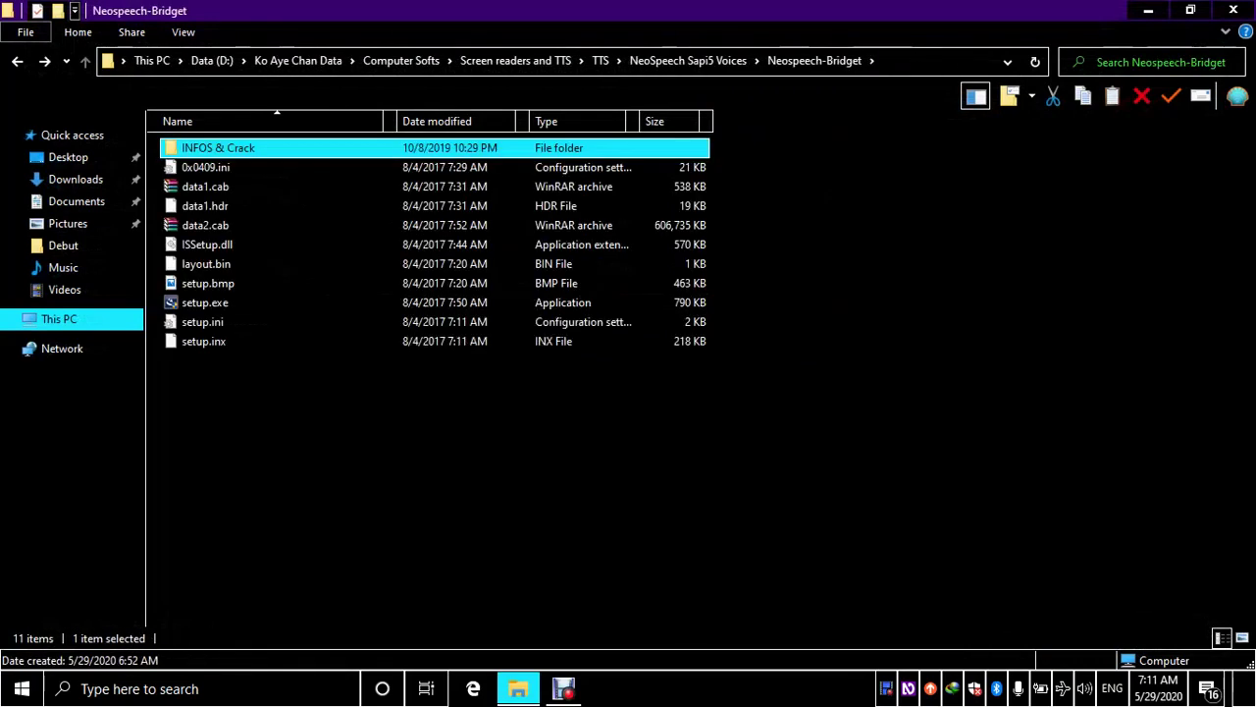
pyautogui.press('BackSpace')
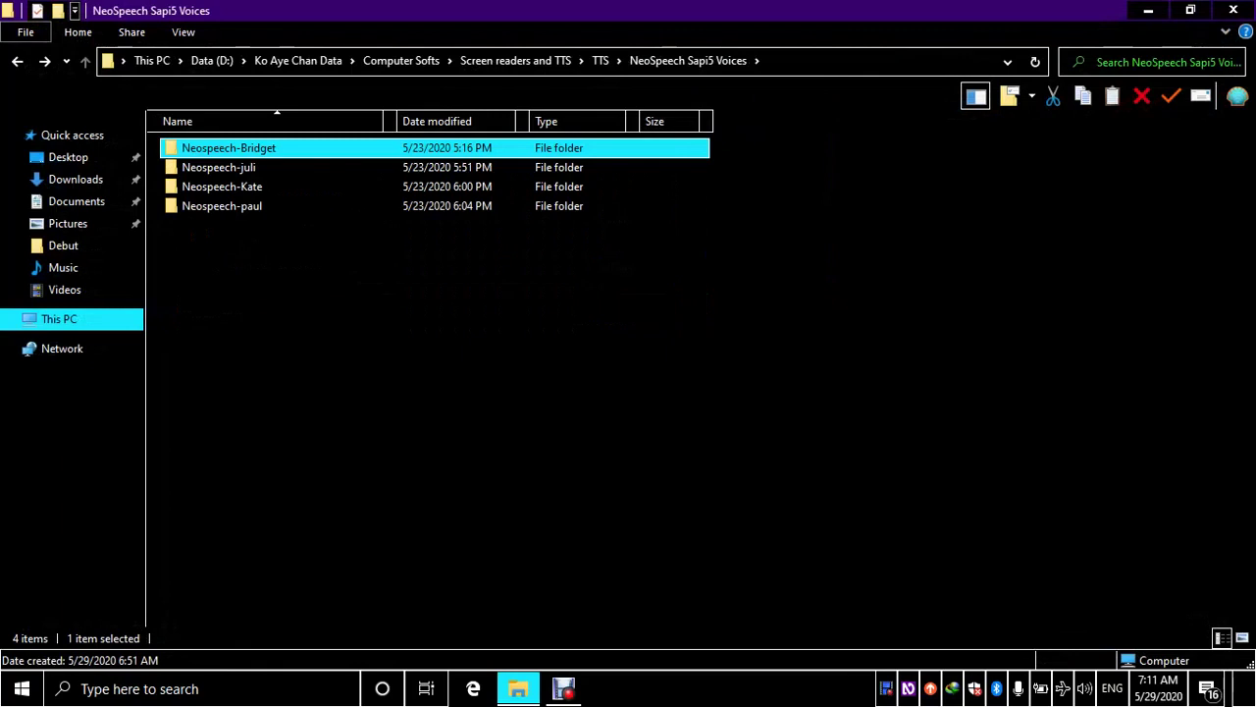
# Step: Open the Neospeech-juli folder and go into its Julie subfolder
pyautogui.click(218, 167)
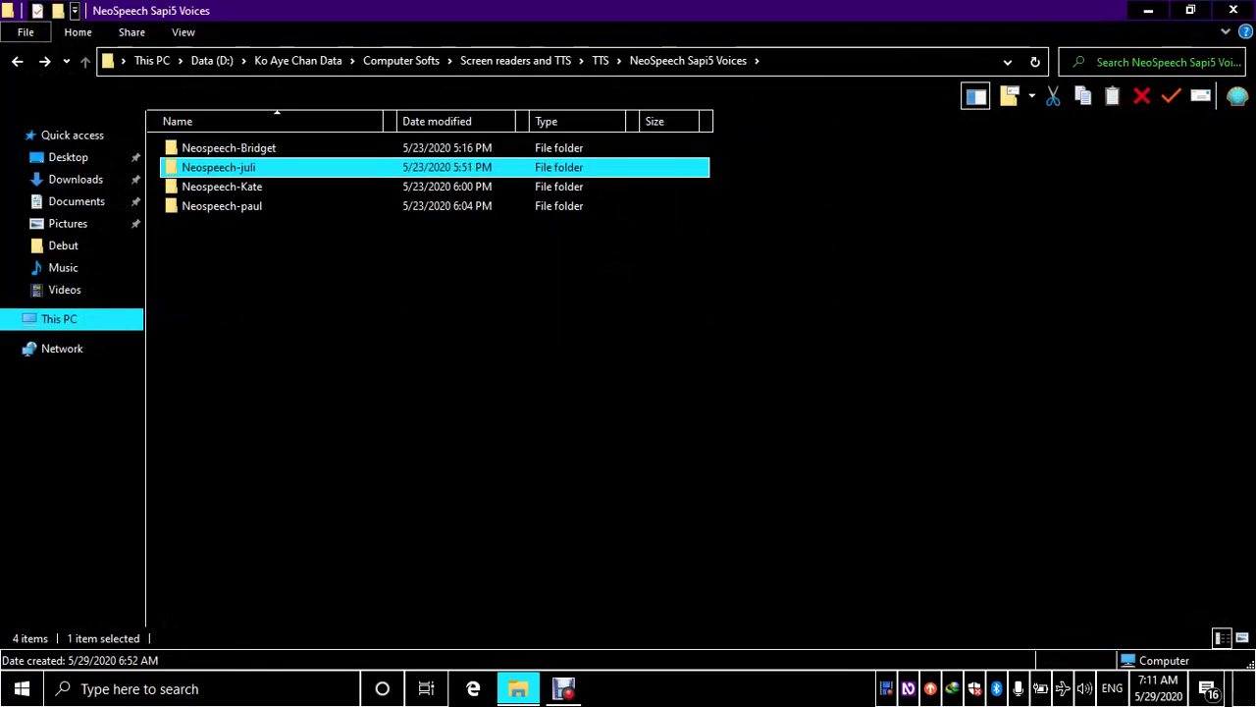
pyautogui.press('Return')
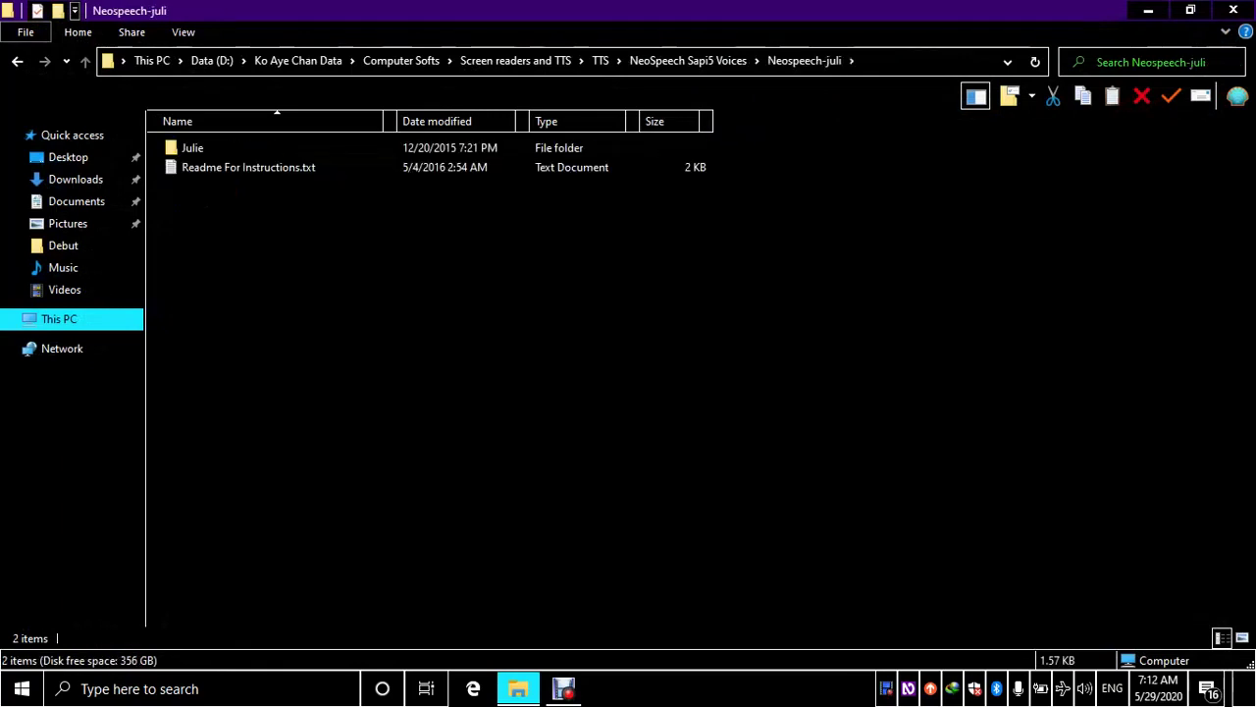
pyautogui.click(193, 148)
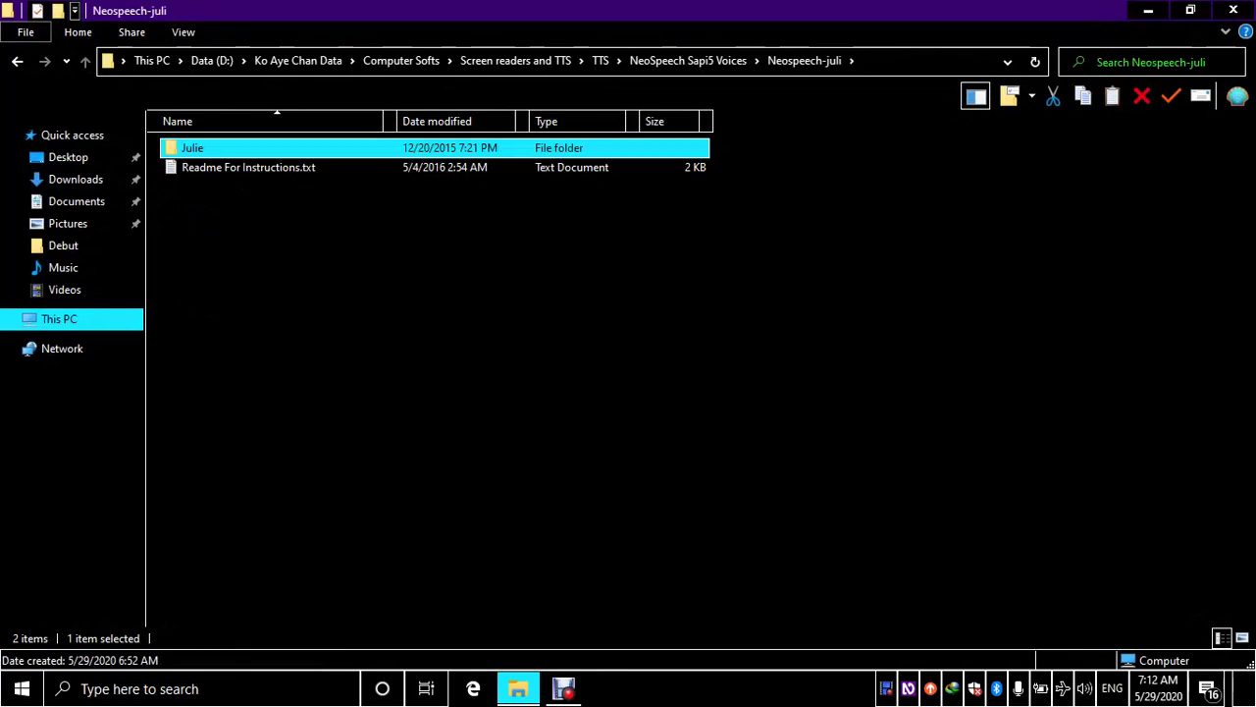
pyautogui.click(248, 167)
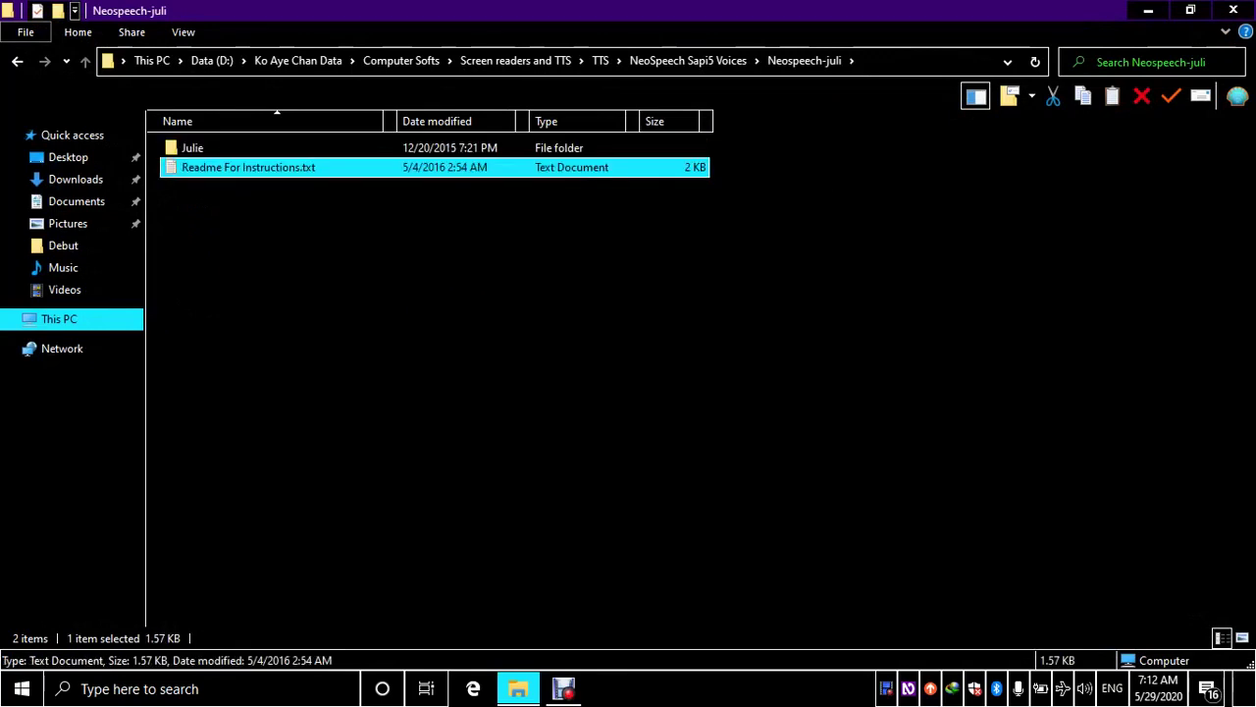
pyautogui.click(192, 147)
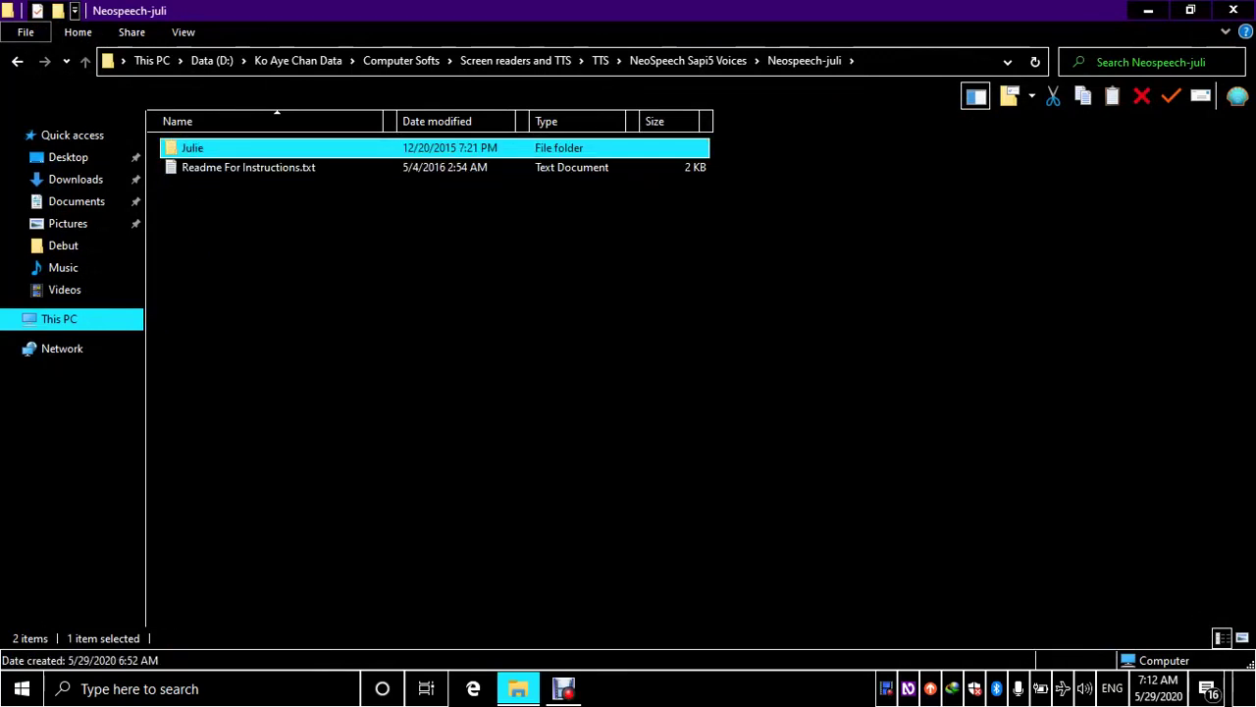
pyautogui.press('Return')
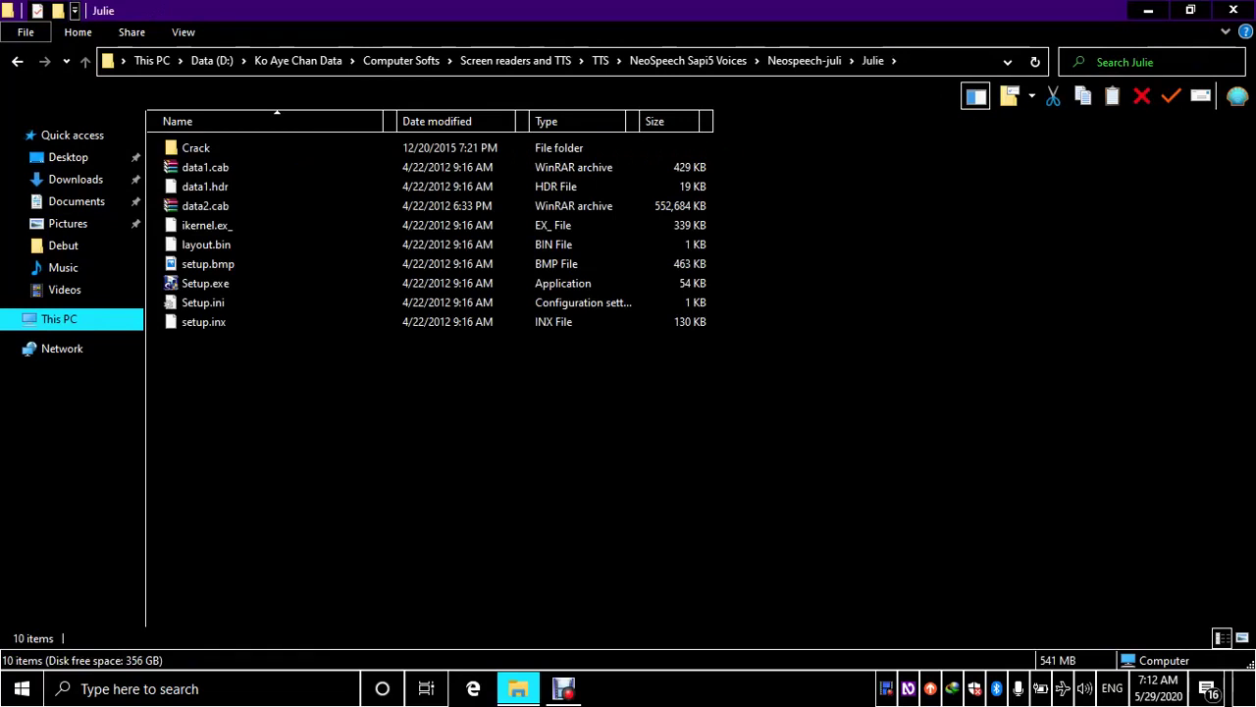
# Step: Run Setup.exe, install VT-Julie-M16-SAPI5 to the default destination folder and finish the InstallShield wizard
pyautogui.press('s')
pyautogui.press('s')
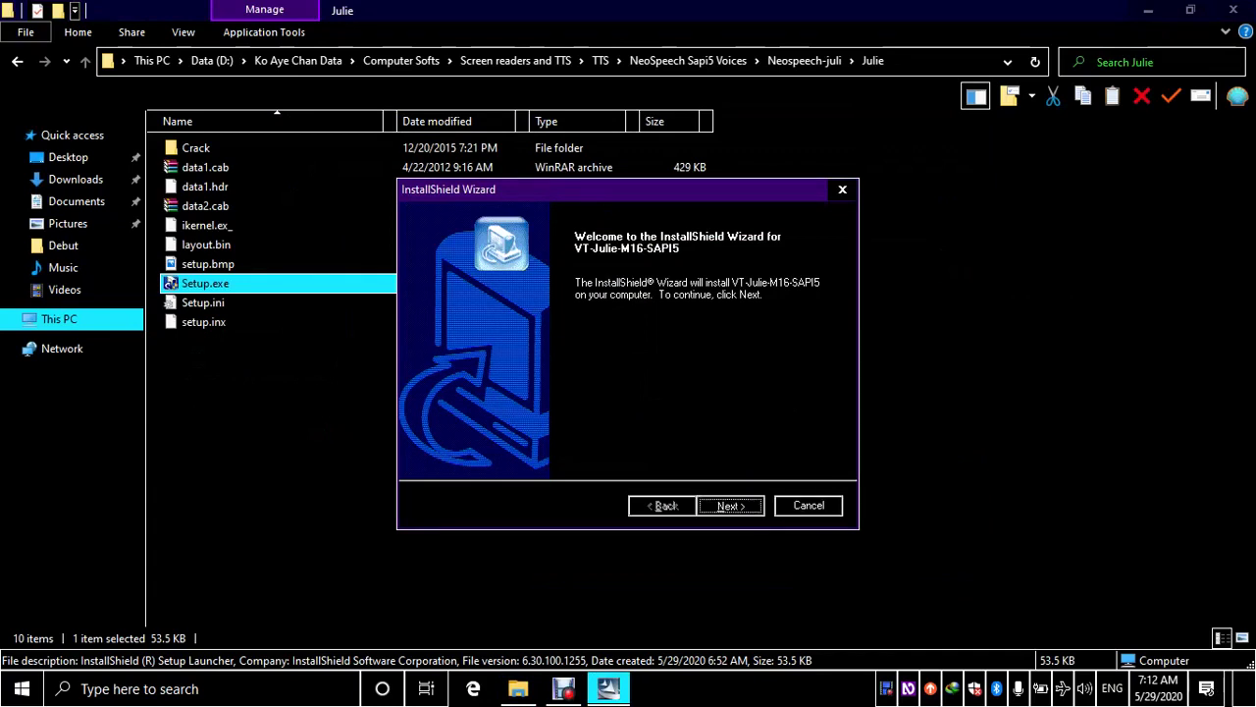
pyautogui.press('Return')
pyautogui.press('Return')
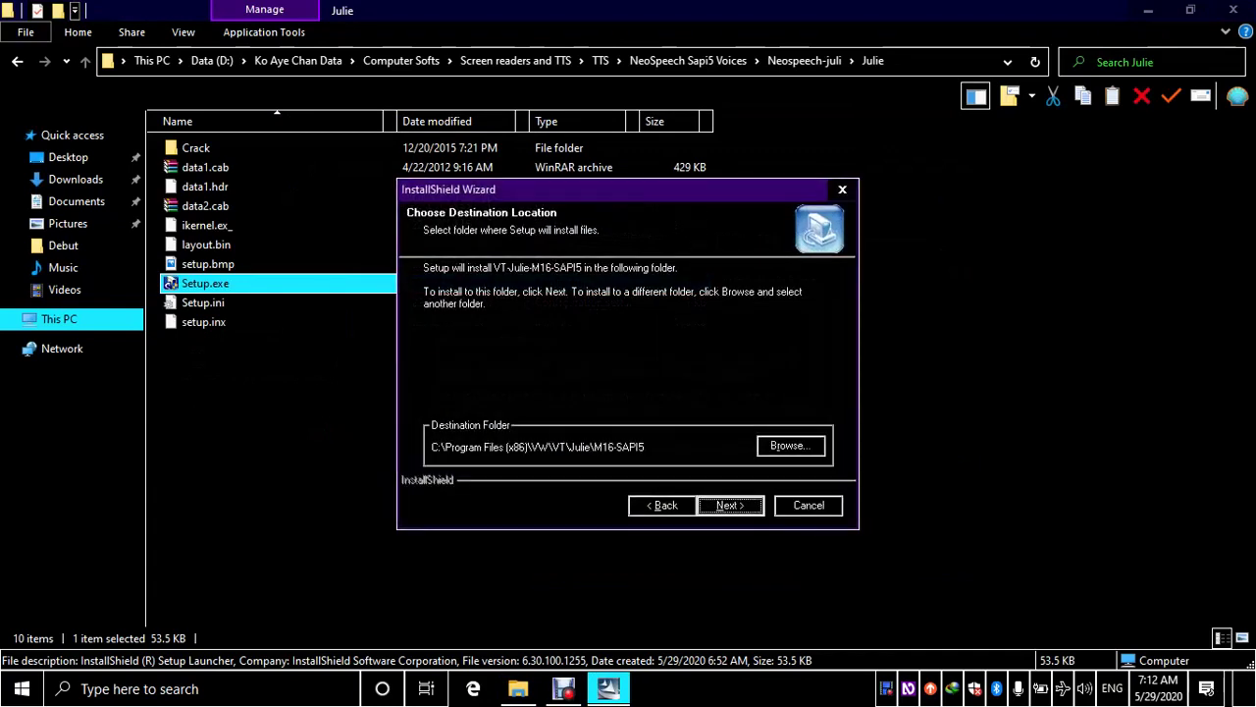
pyautogui.press('Return')
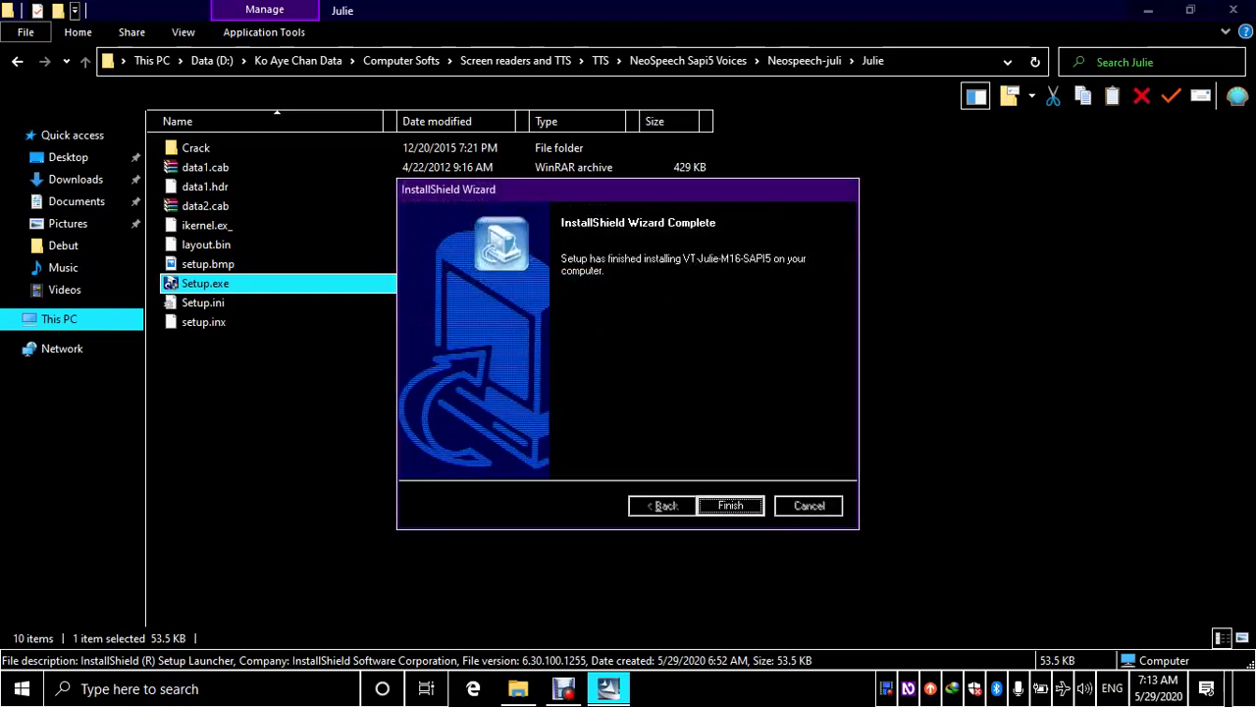
pyautogui.press('Return')
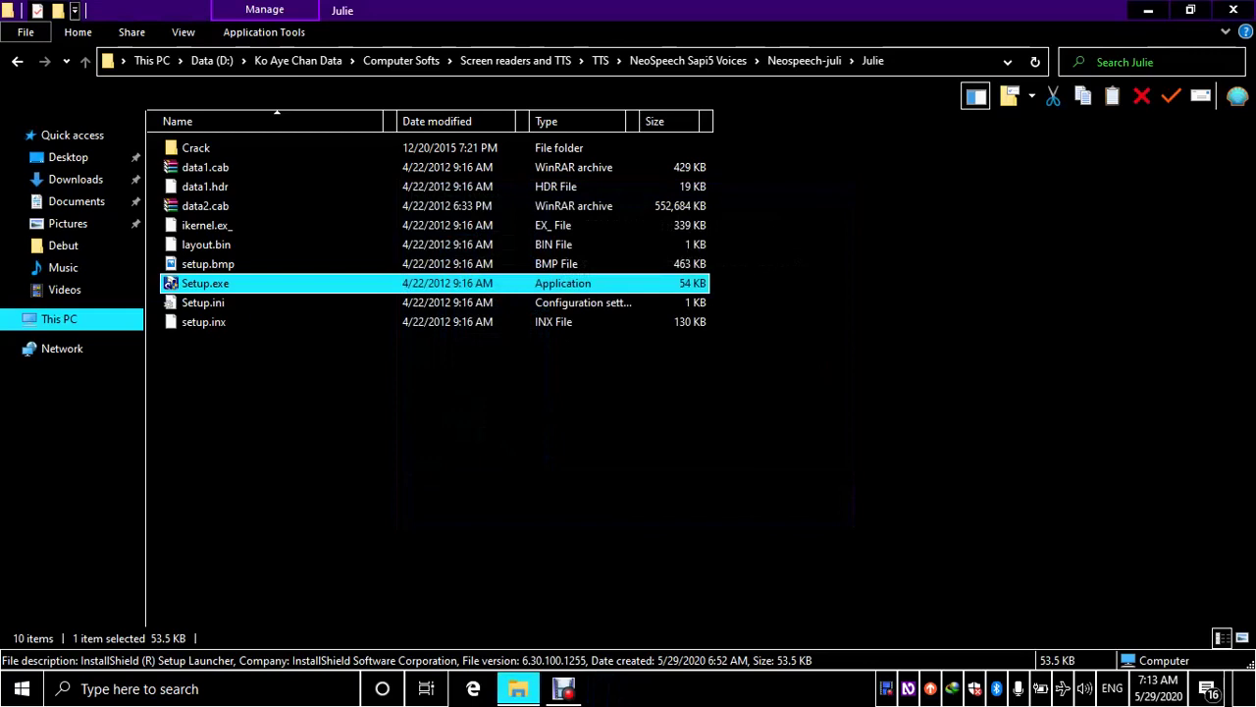
# Step: Open the Crack folder inside Julie and select vt_eng_julie16.dll
pyautogui.click(195, 147)
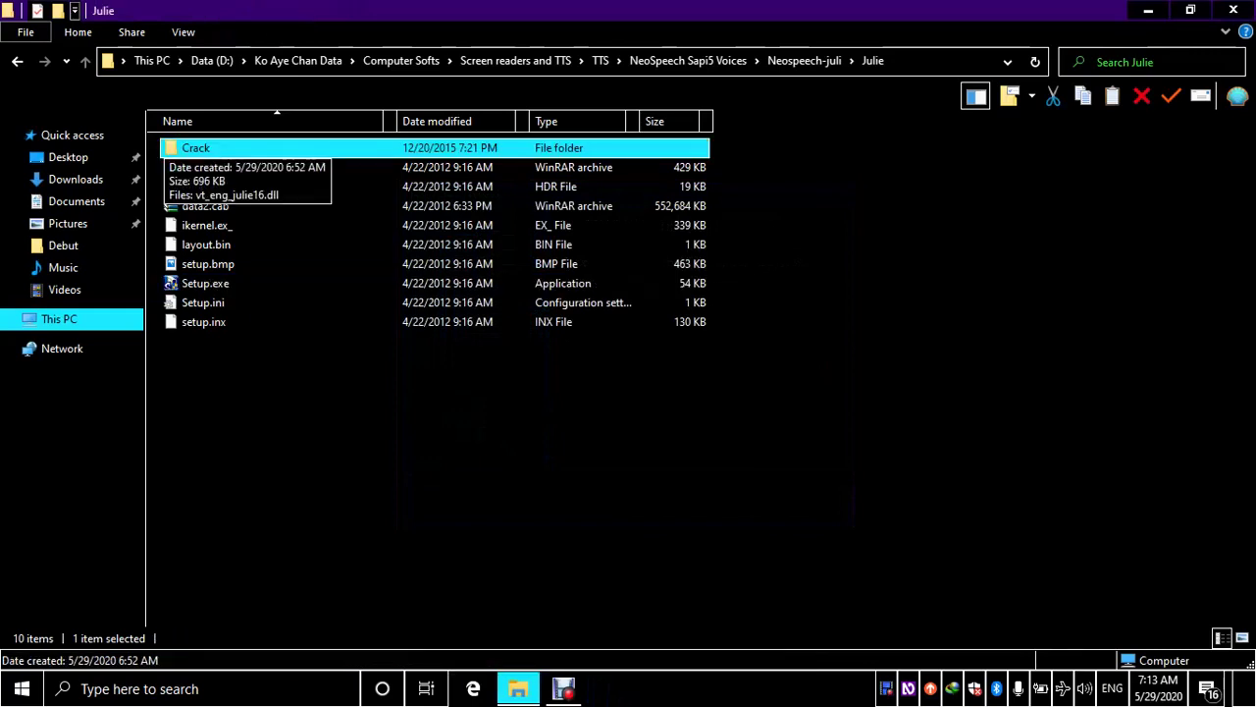
pyautogui.press('Return')
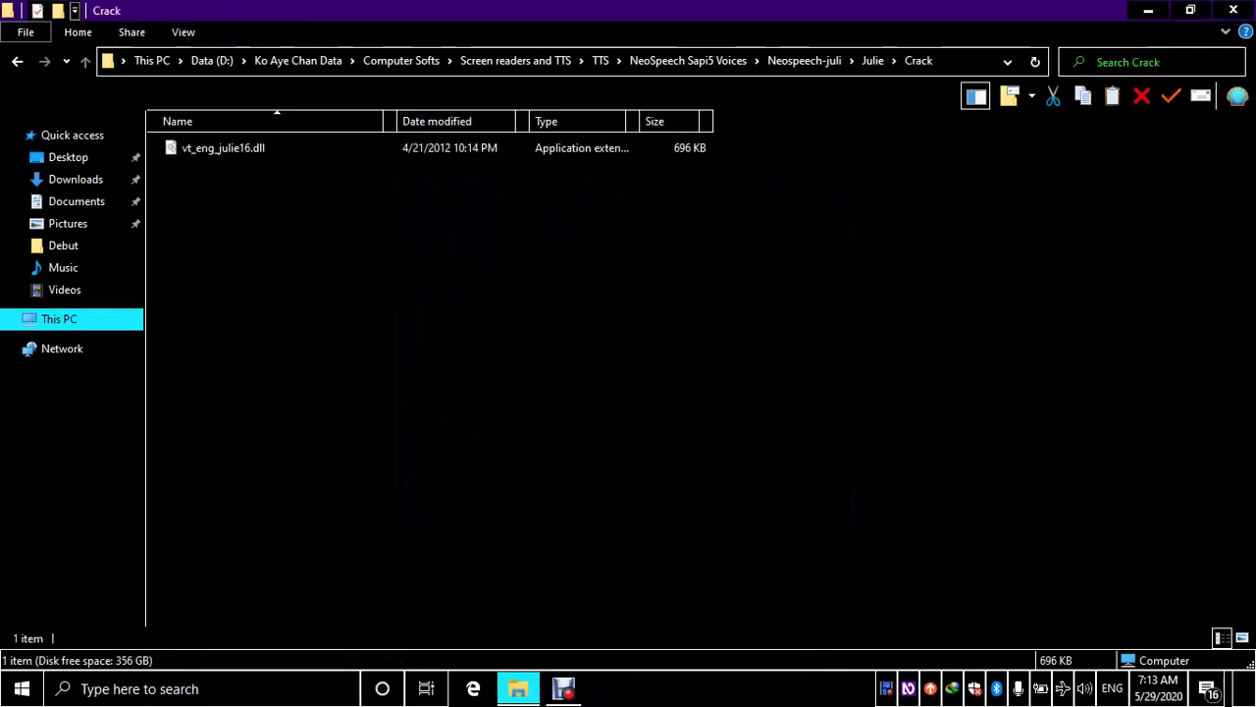
pyautogui.click(223, 148)
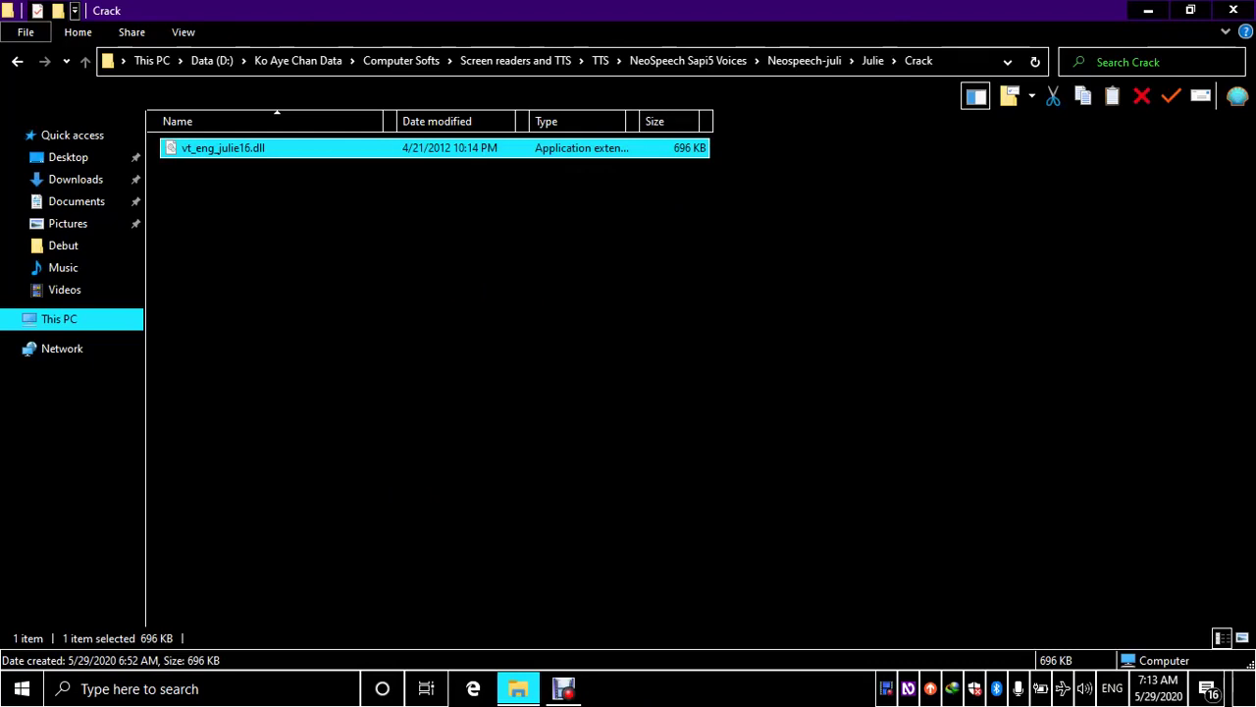
# Step: Open the C: drive in a new window and go into its Program Files (x86) folder
pyautogui.press('super+r')
pyautogui.write('c:')
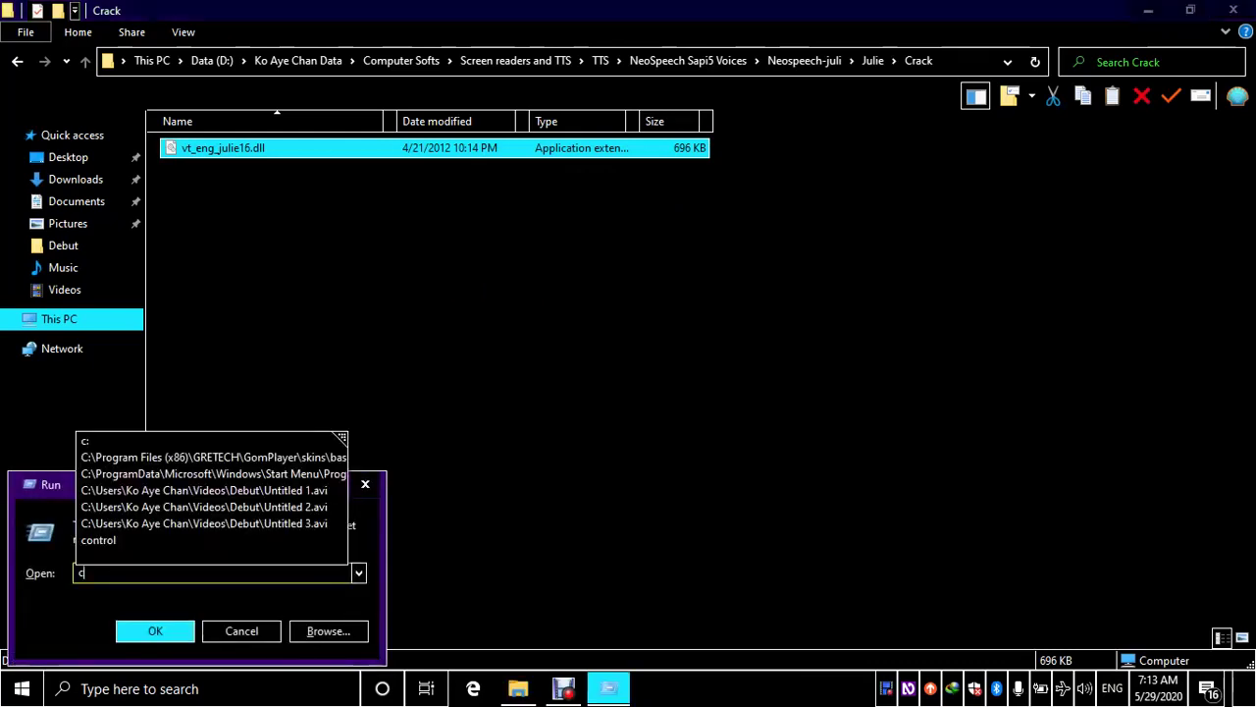
pyautogui.press('Return')
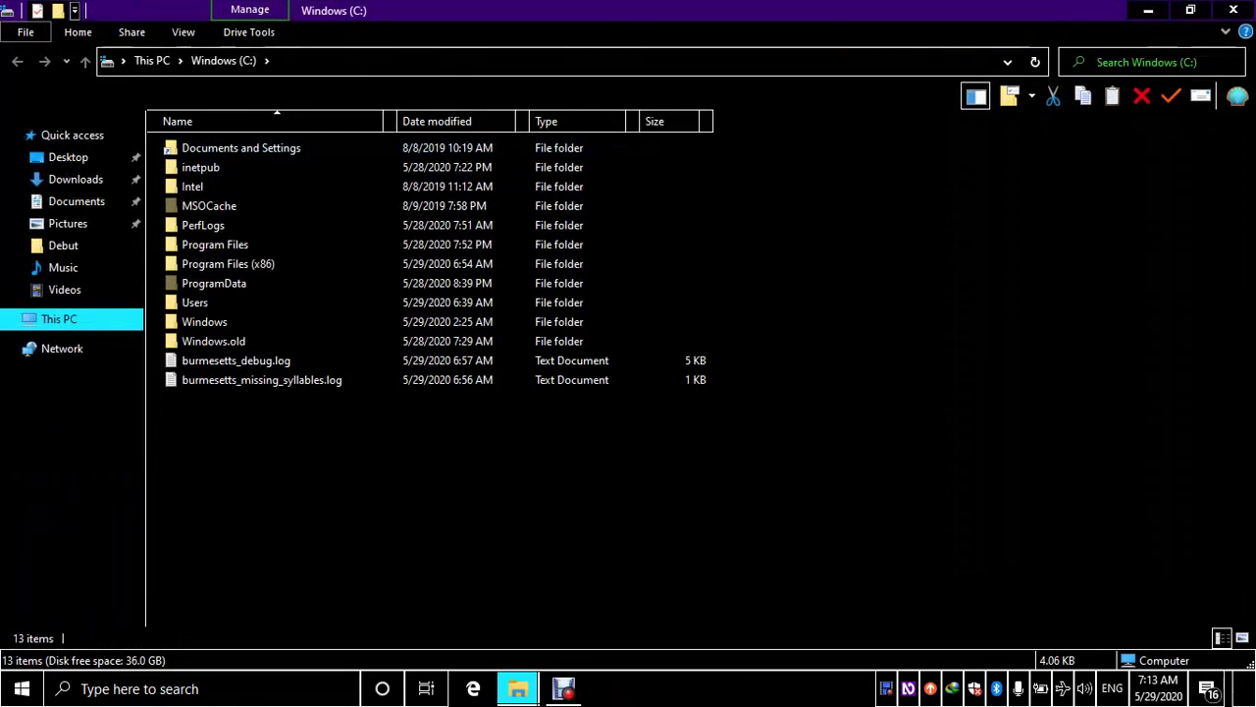
pyautogui.press('p')
pyautogui.press('p')
pyautogui.press('p')
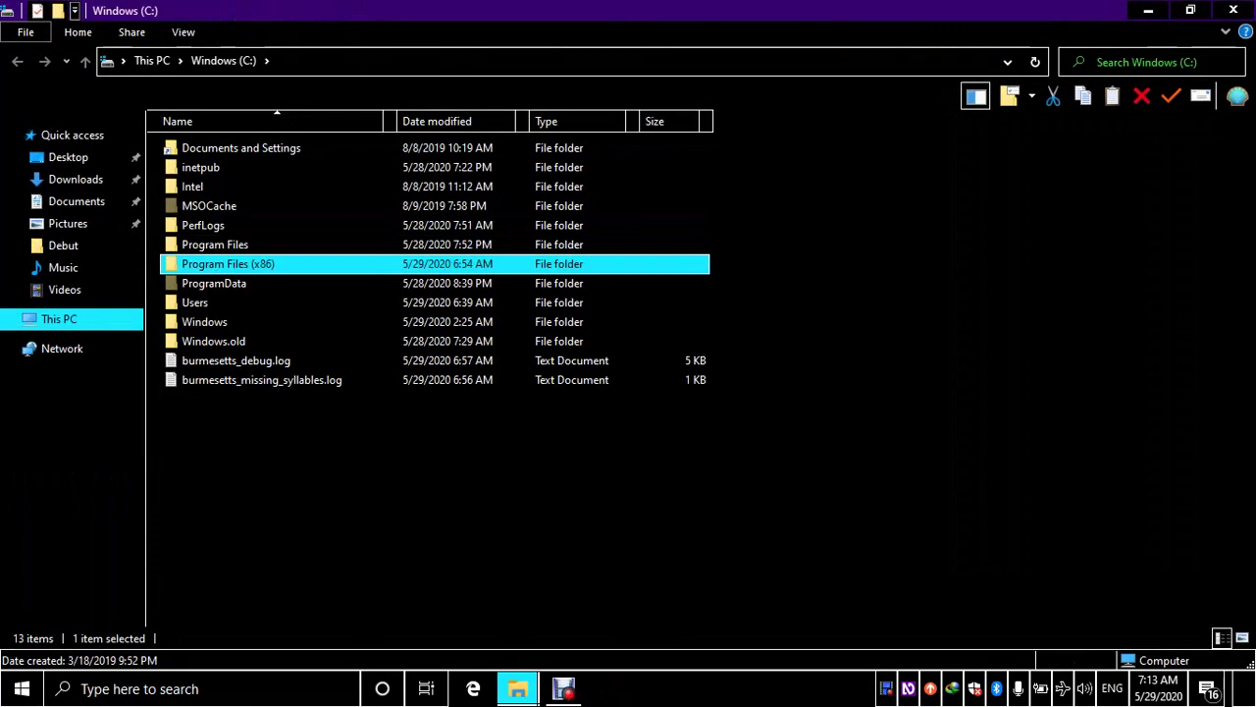
pyautogui.press('Return')
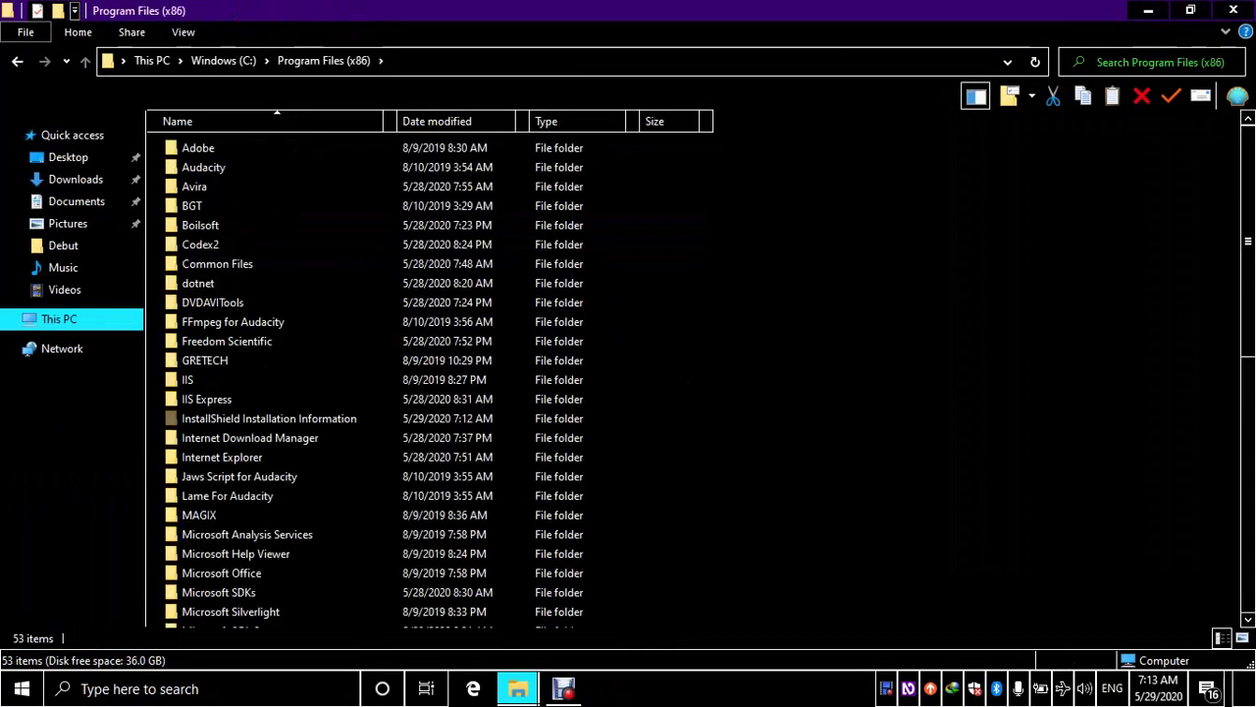
# Step: Open the VW folder in Program Files (x86) and go into its VT subfolder
pyautogui.press('v')
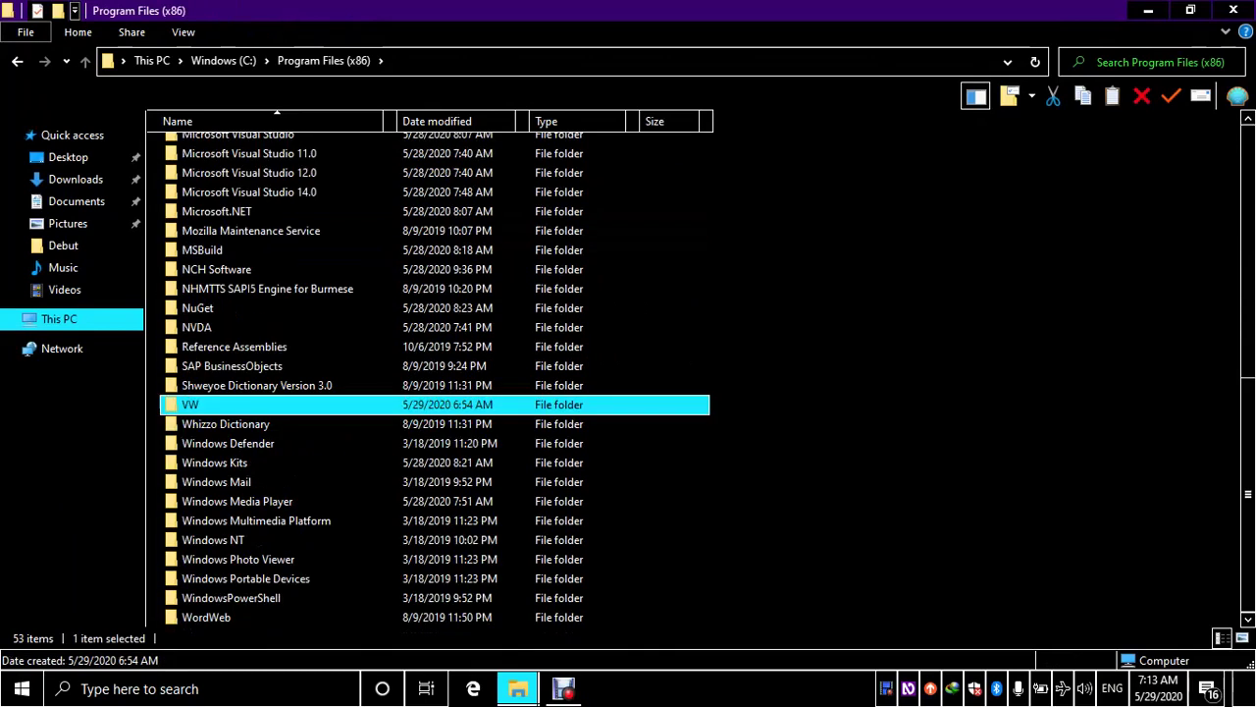
pyautogui.press('Return')
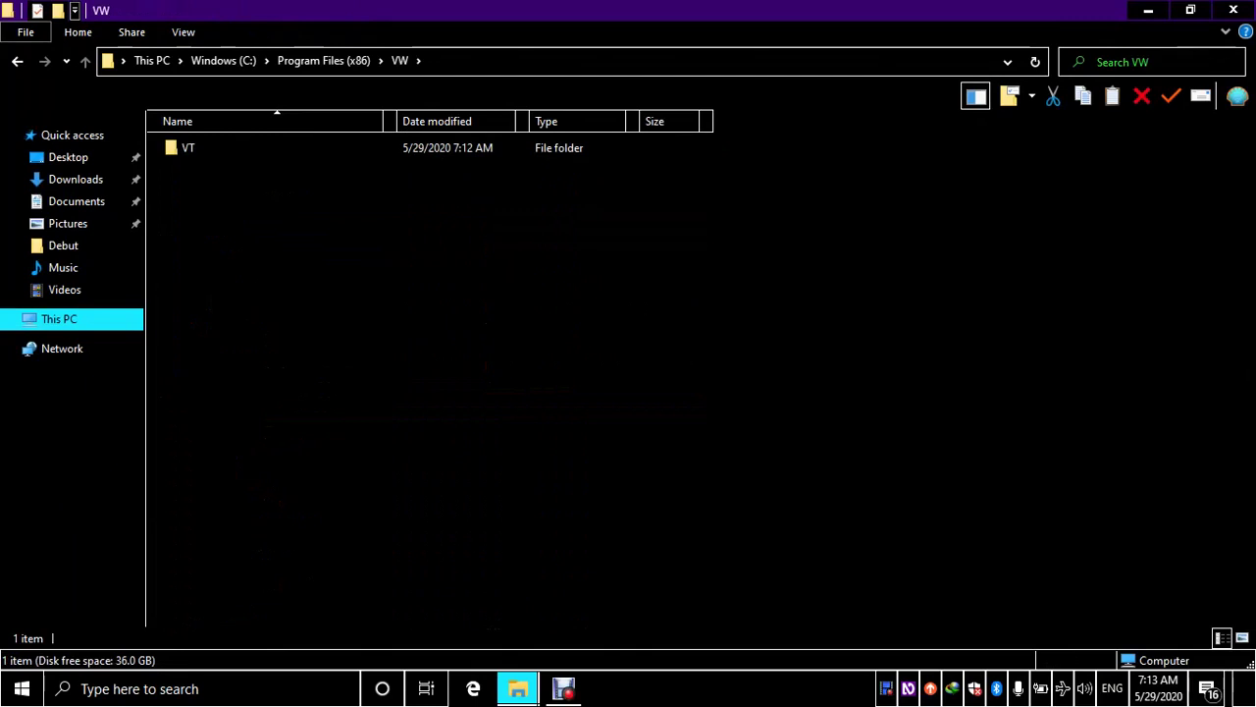
pyautogui.click(188, 147)
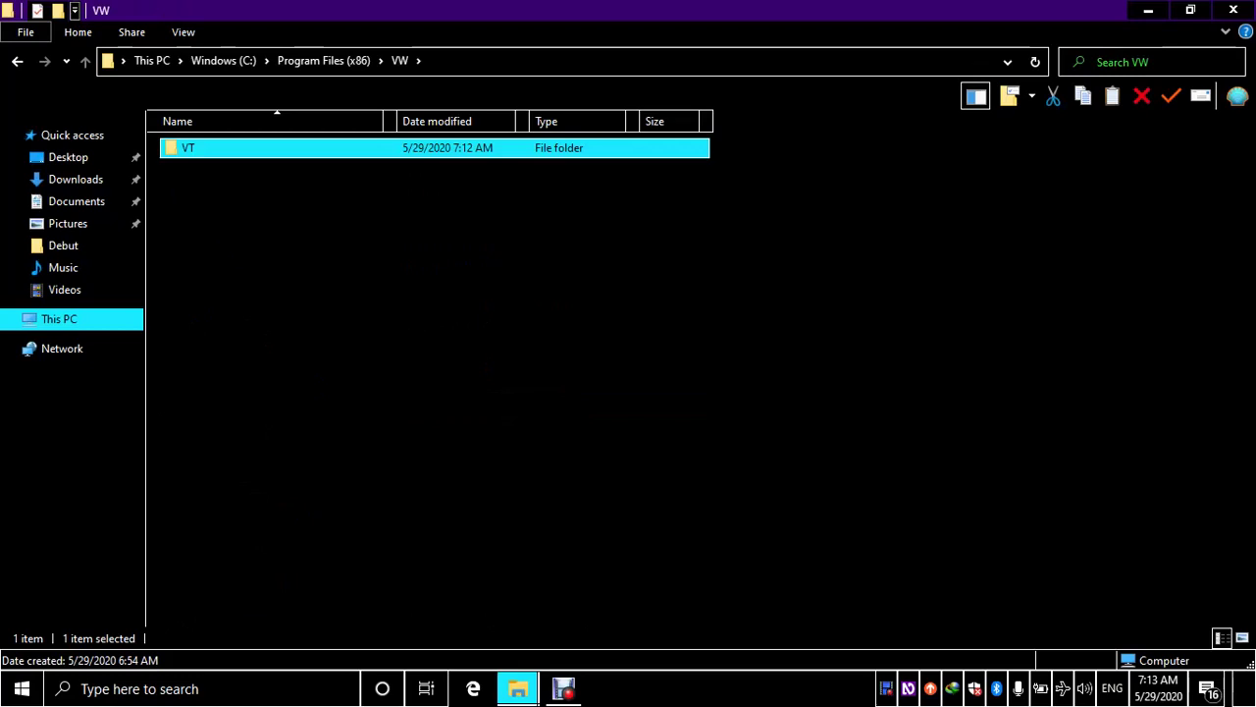
pyautogui.press('Return')
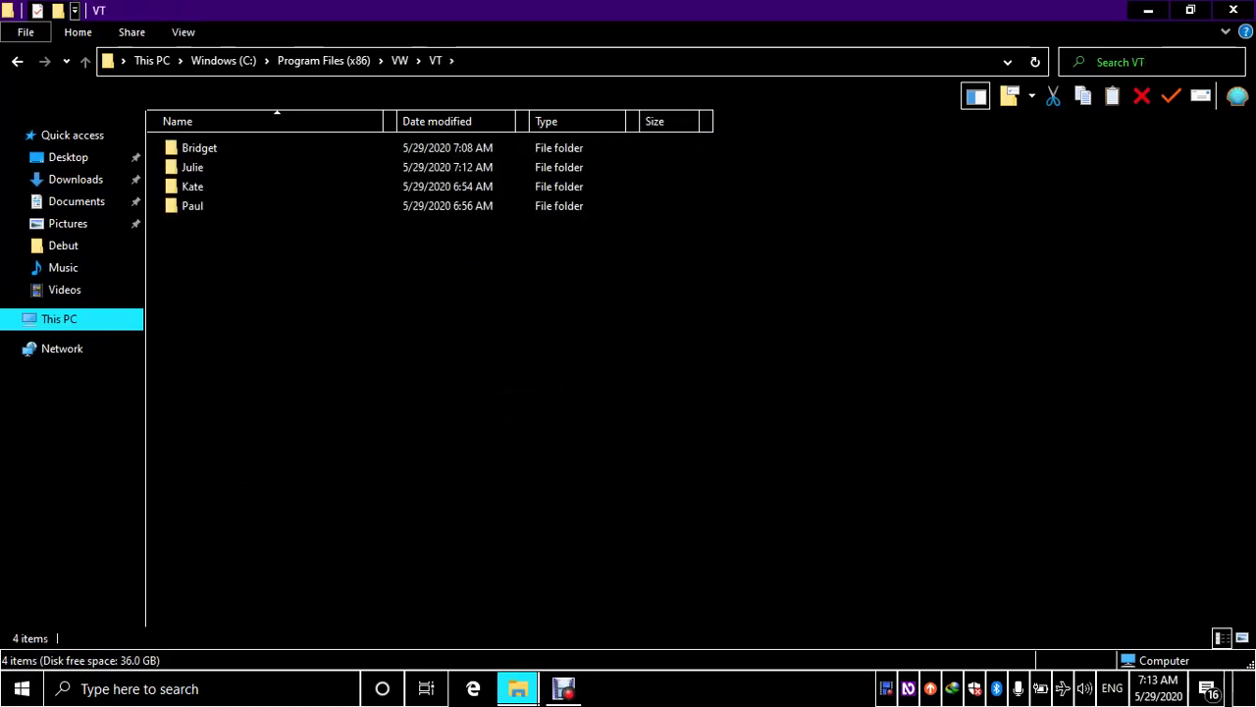
# Step: Look through the voice folders inside VT and open the Julie folder
pyautogui.press('Down')
pyautogui.press('Up')
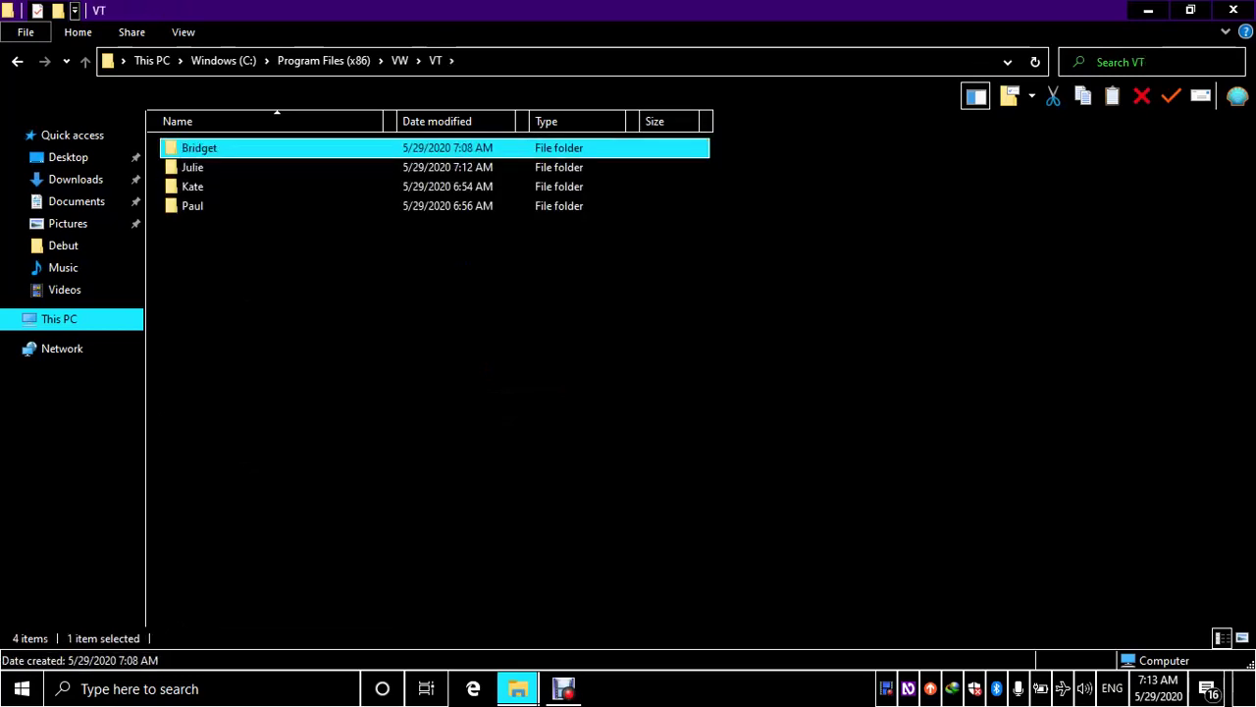
pyautogui.press('Down')
pyautogui.press('Down')
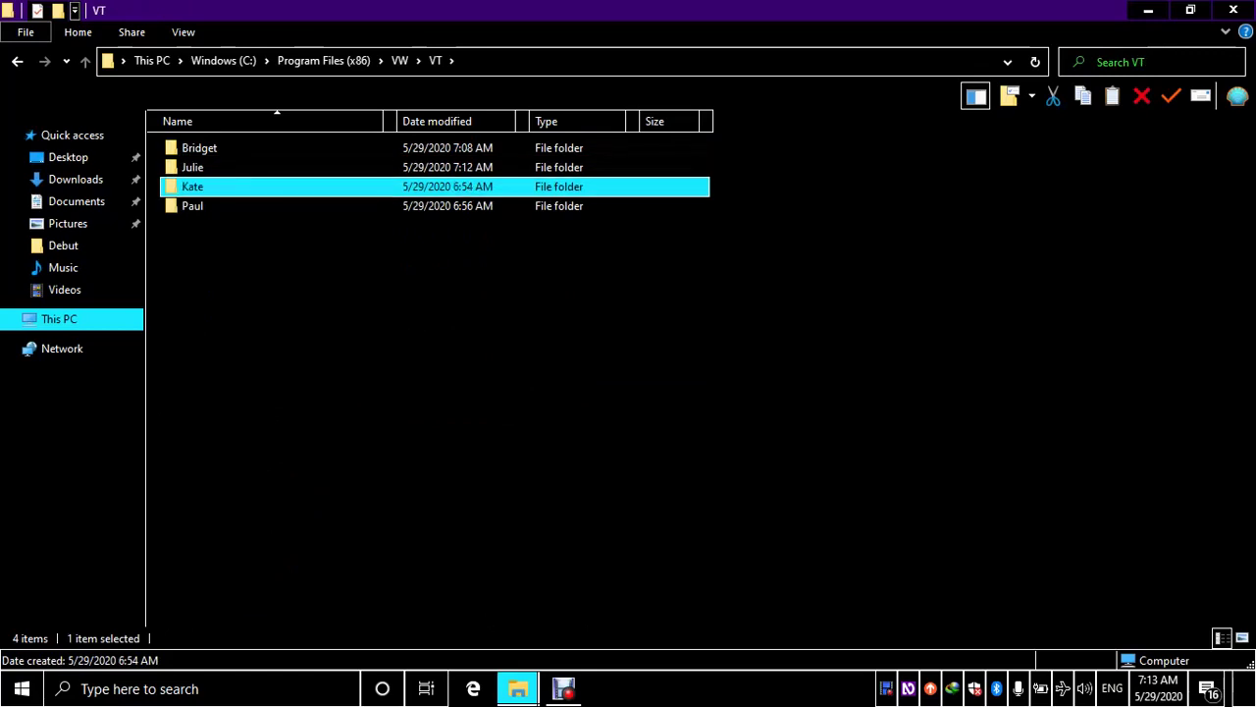
pyautogui.press('Down')
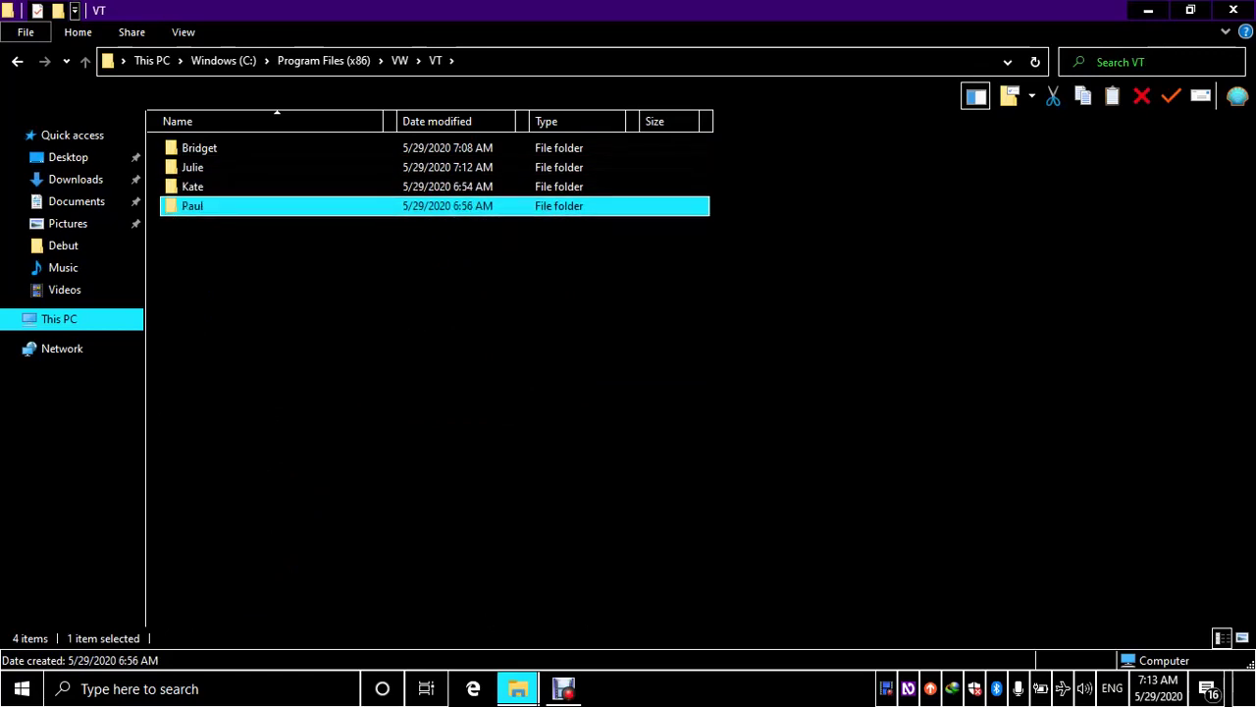
pyautogui.press('Up')
pyautogui.press('Up')
pyautogui.press('Up')
pyautogui.press('Down')
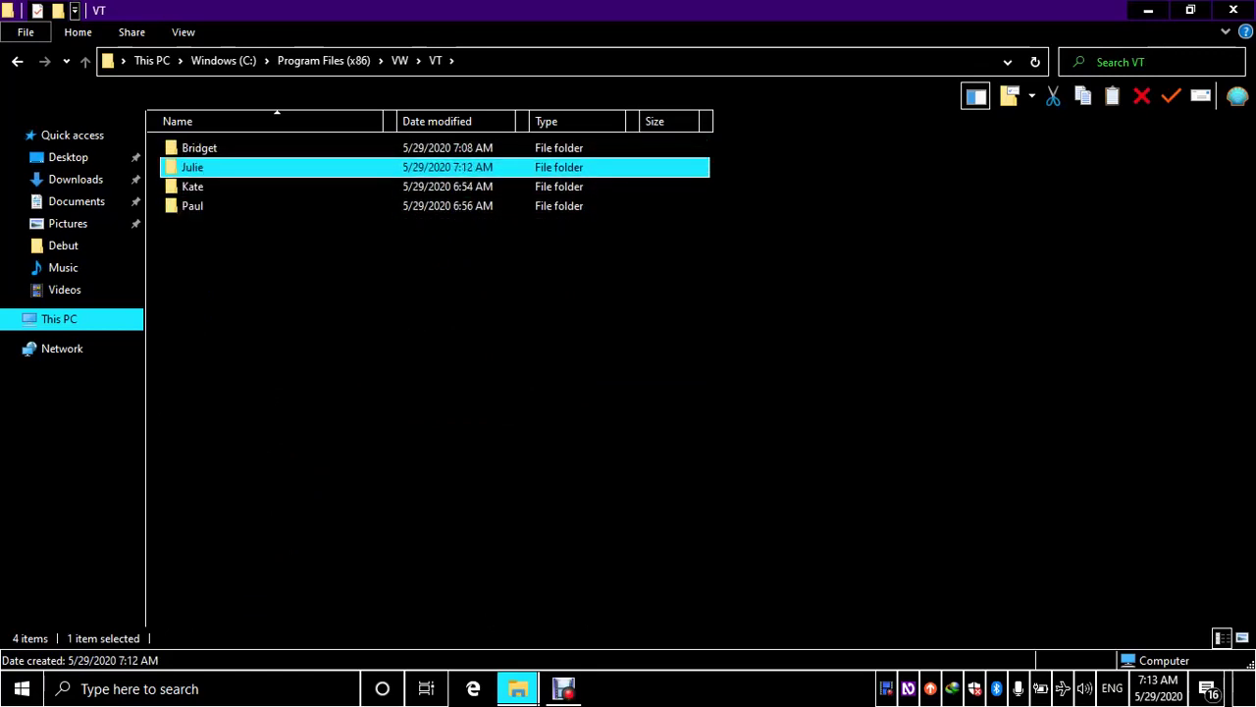
pyautogui.press('Up')
pyautogui.press('Down')
pyautogui.press('Return')
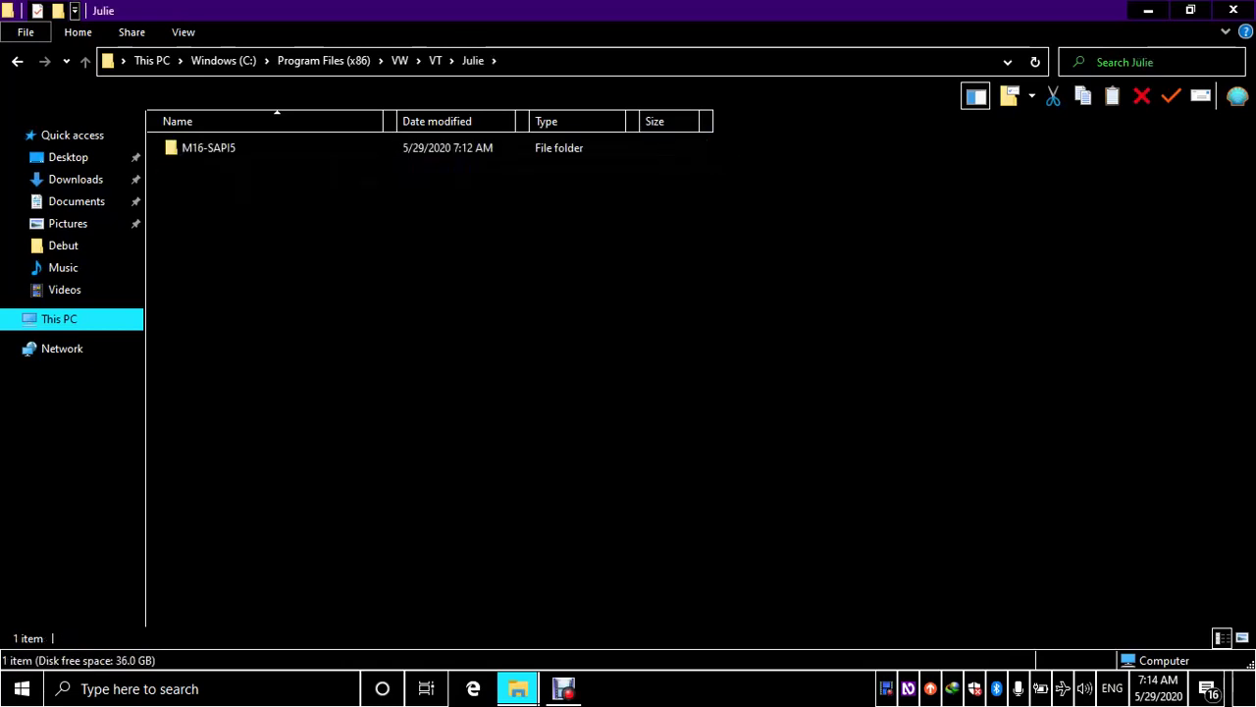
# Step: Open Julie's M16-SAPI5 folder and go into its lib subfolder
pyautogui.click(208, 147)
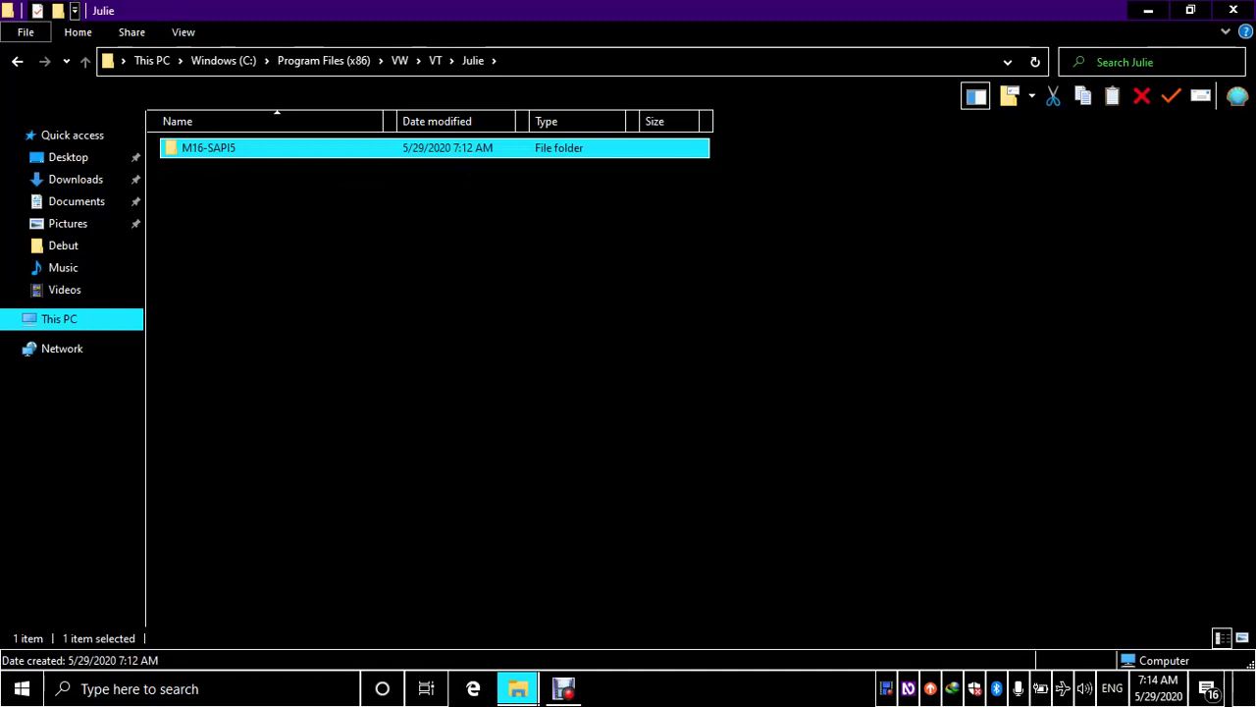
pyautogui.press('Return')
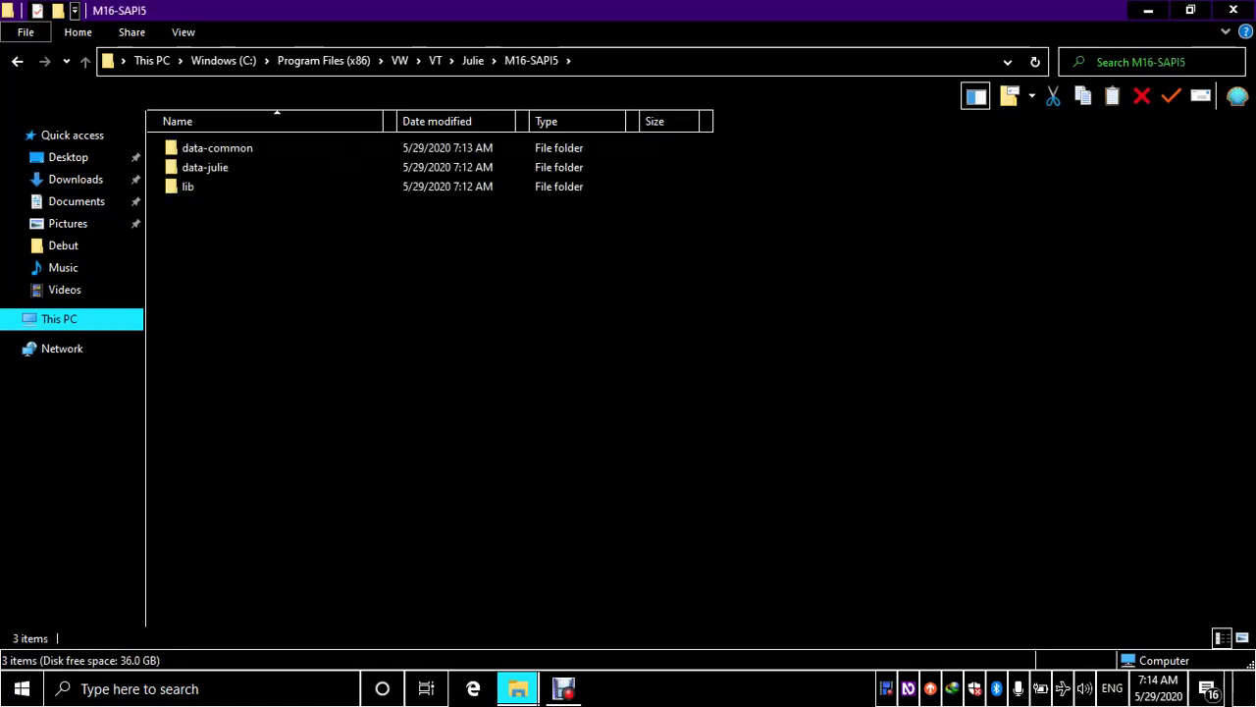
pyautogui.click(188, 187)
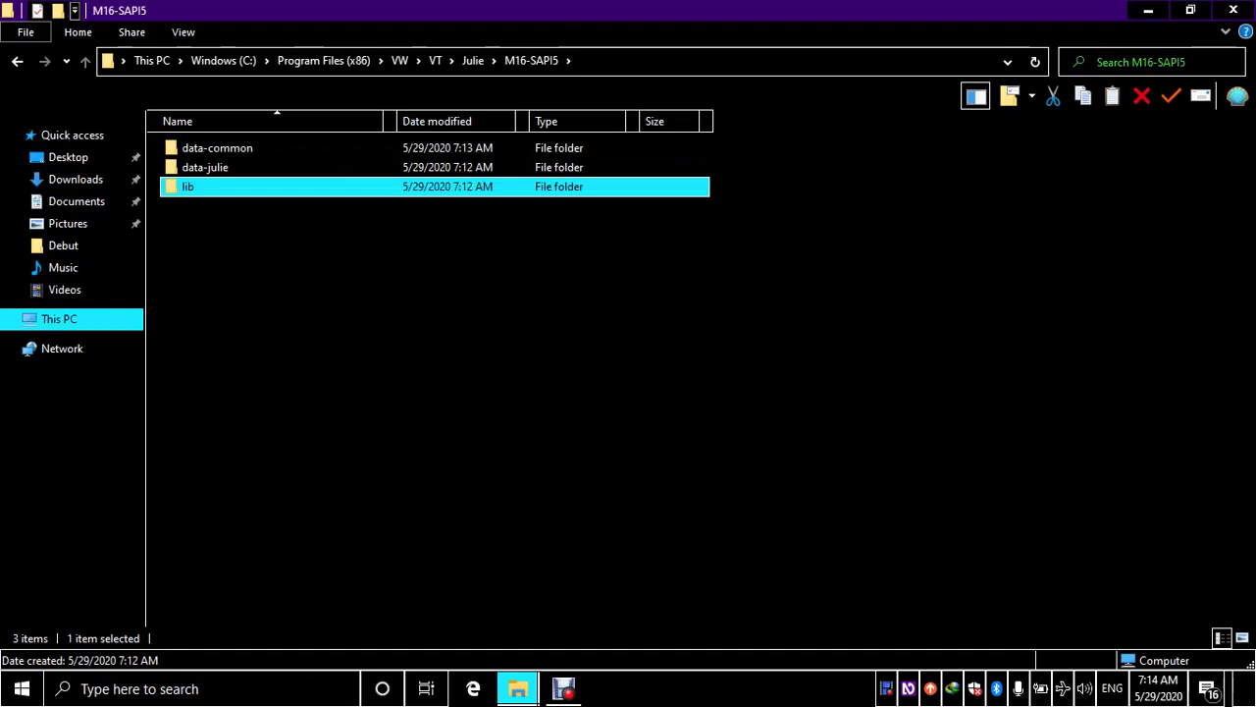
pyautogui.press('Return')
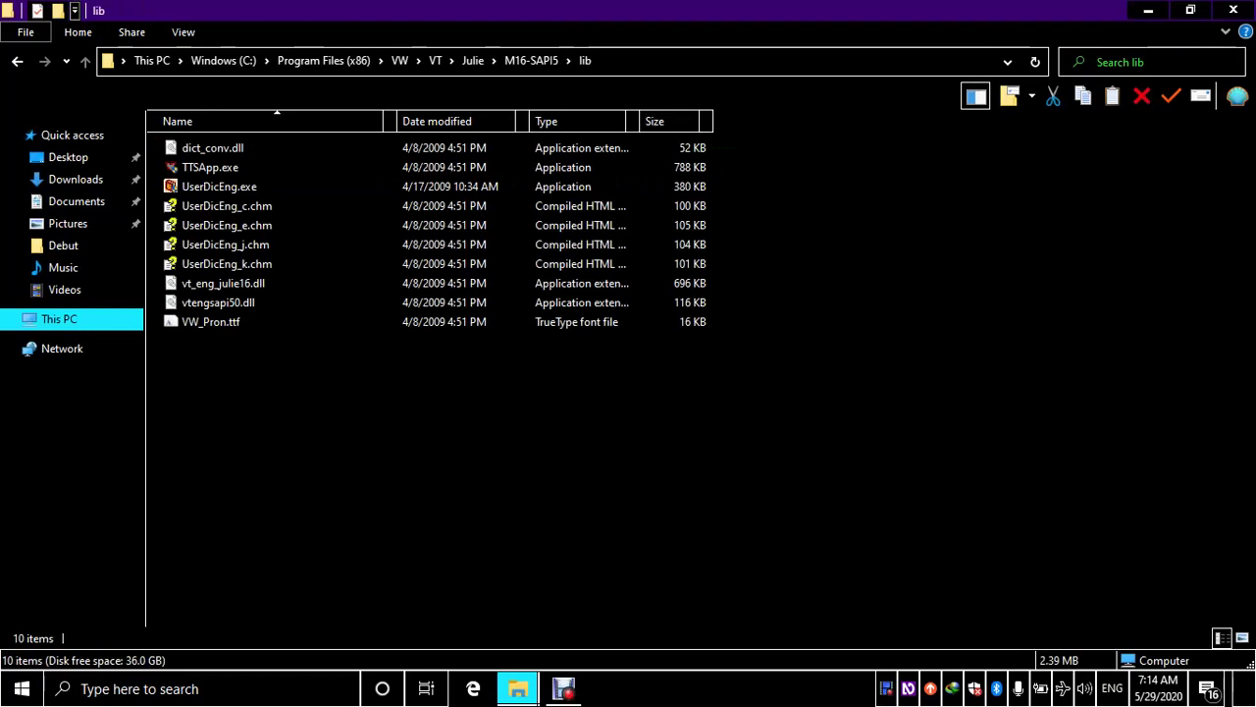
# Step: Paste the copied vt_eng_julie16.dll into lib, replacing the existing file and granting administrator permission
pyautogui.hotkey('ctrl', 'v')
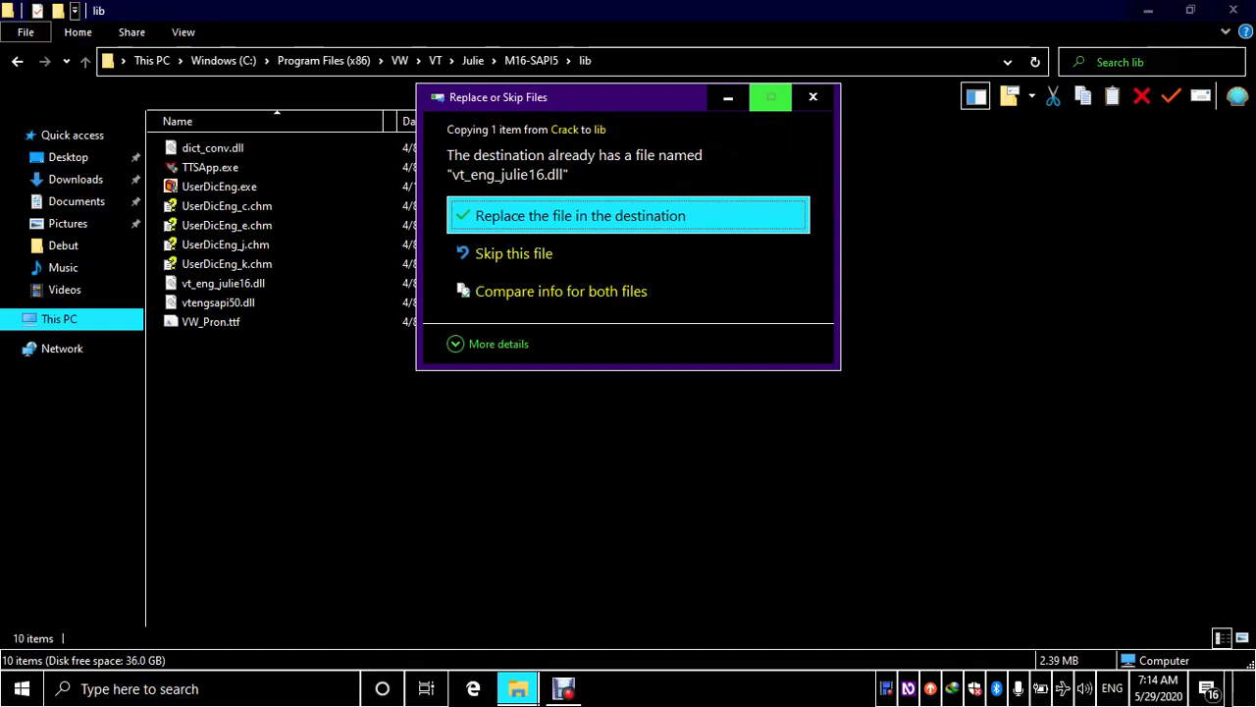
pyautogui.press('Return')
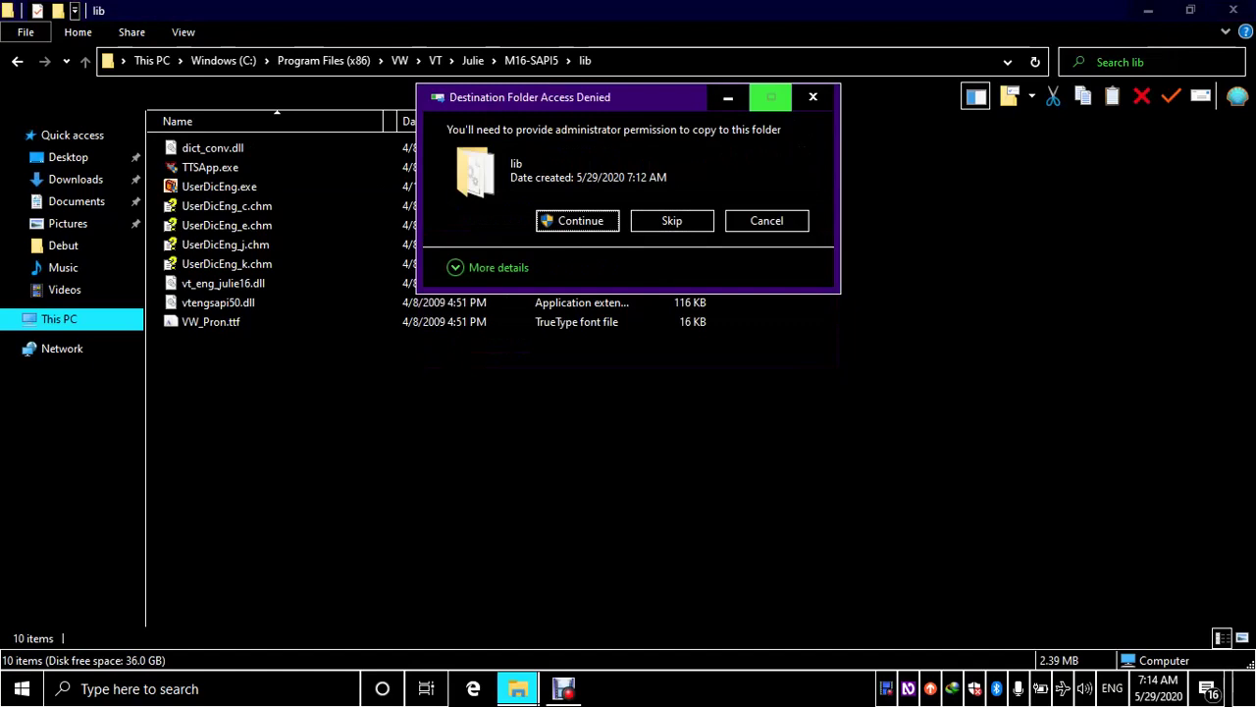
pyautogui.press('Return')
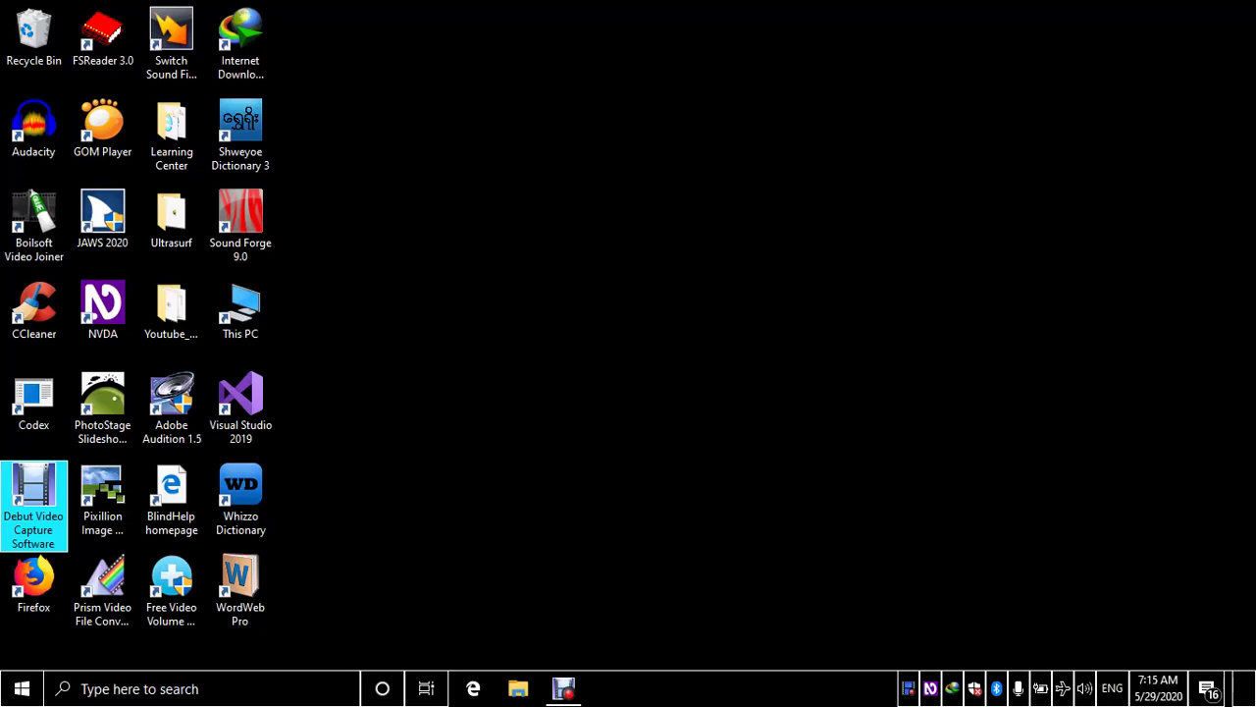
# Step: Set the NVDA screen reader's synthesizer to Microsoft Speech API version 5
pyautogui.press('ctrl+Insert+s')
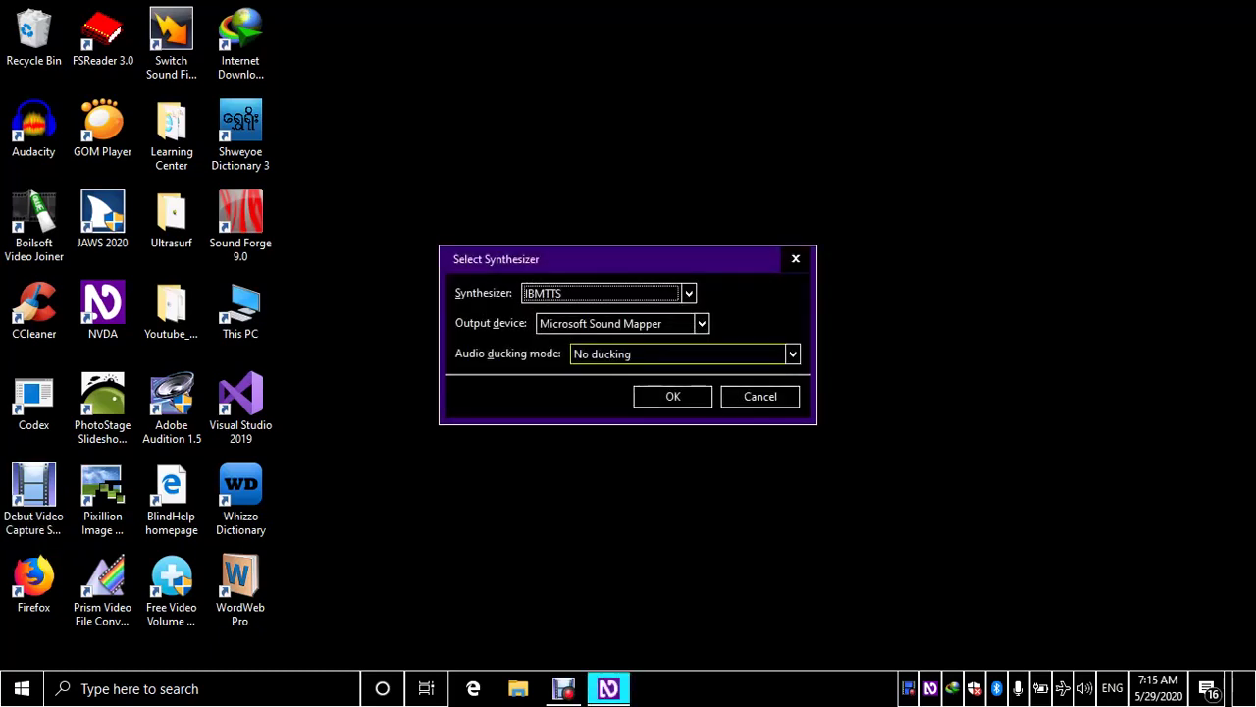
pyautogui.press('Down')
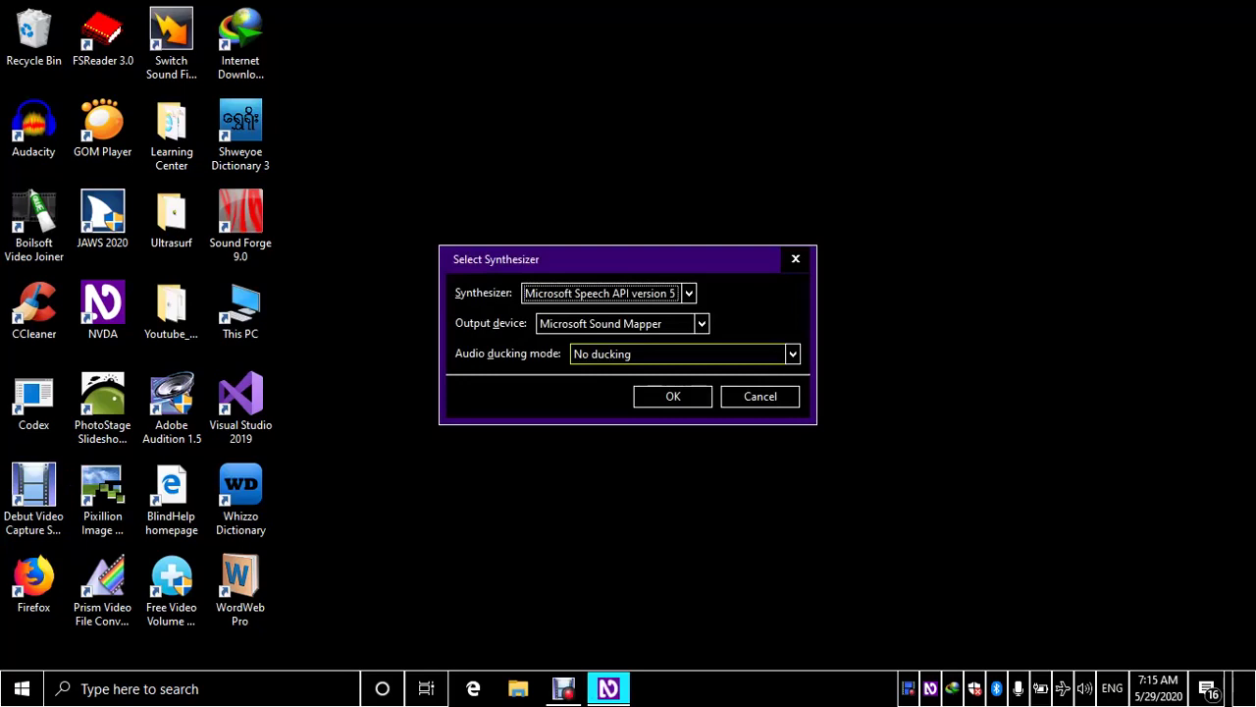
pyautogui.press('Return')
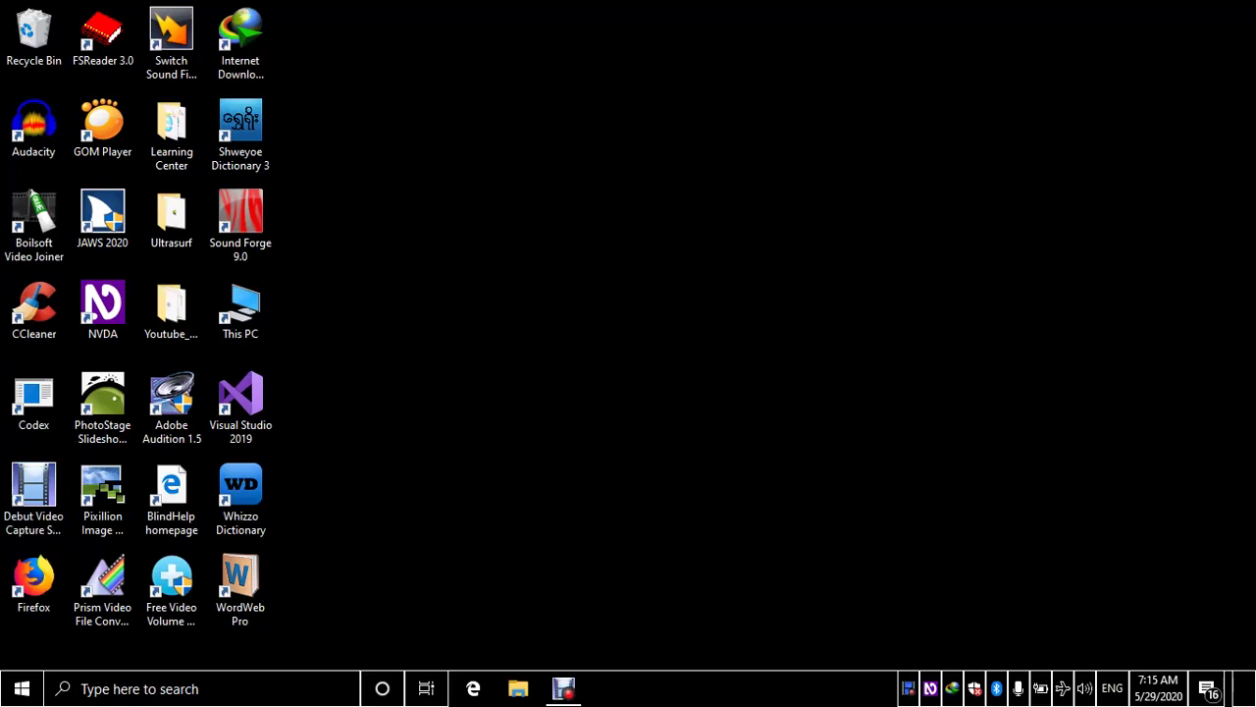
# Step: In NVDA's speech settings, try the available voices, including VW Bridget, and save one of the voices listed after it
pyautogui.press('ctrl+Insert+v')
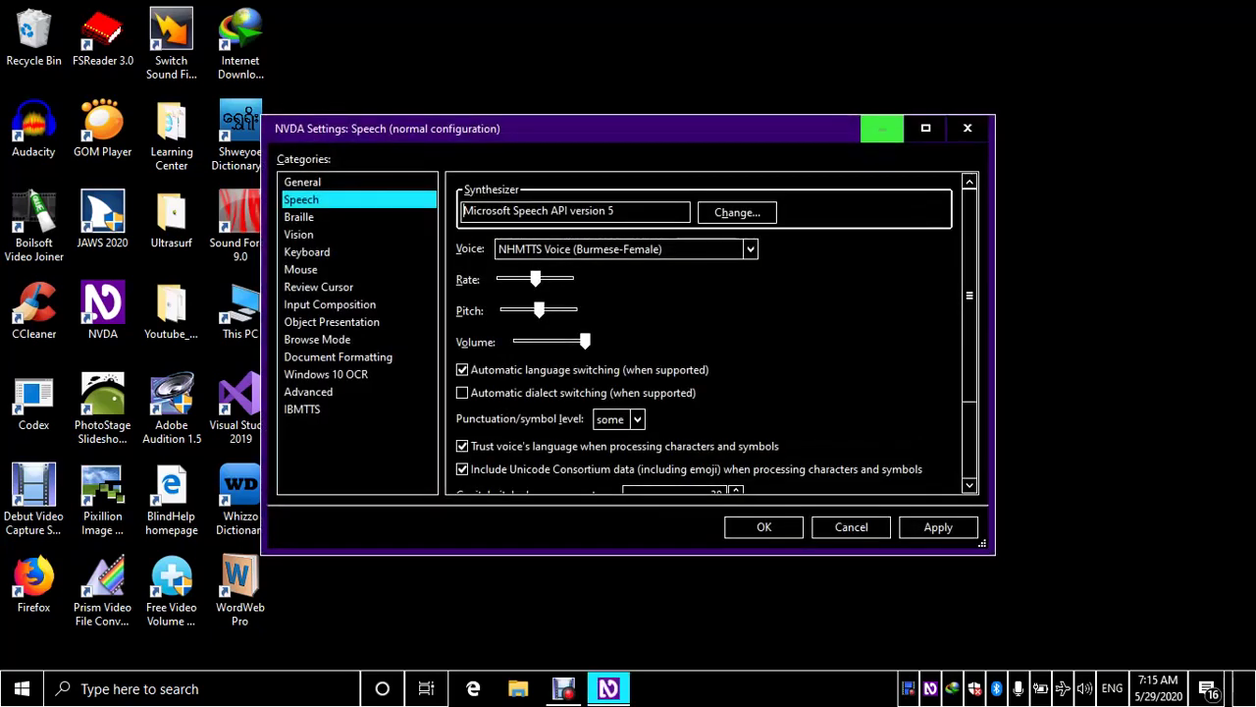
pyautogui.press('Tab')
pyautogui.press('Tab')
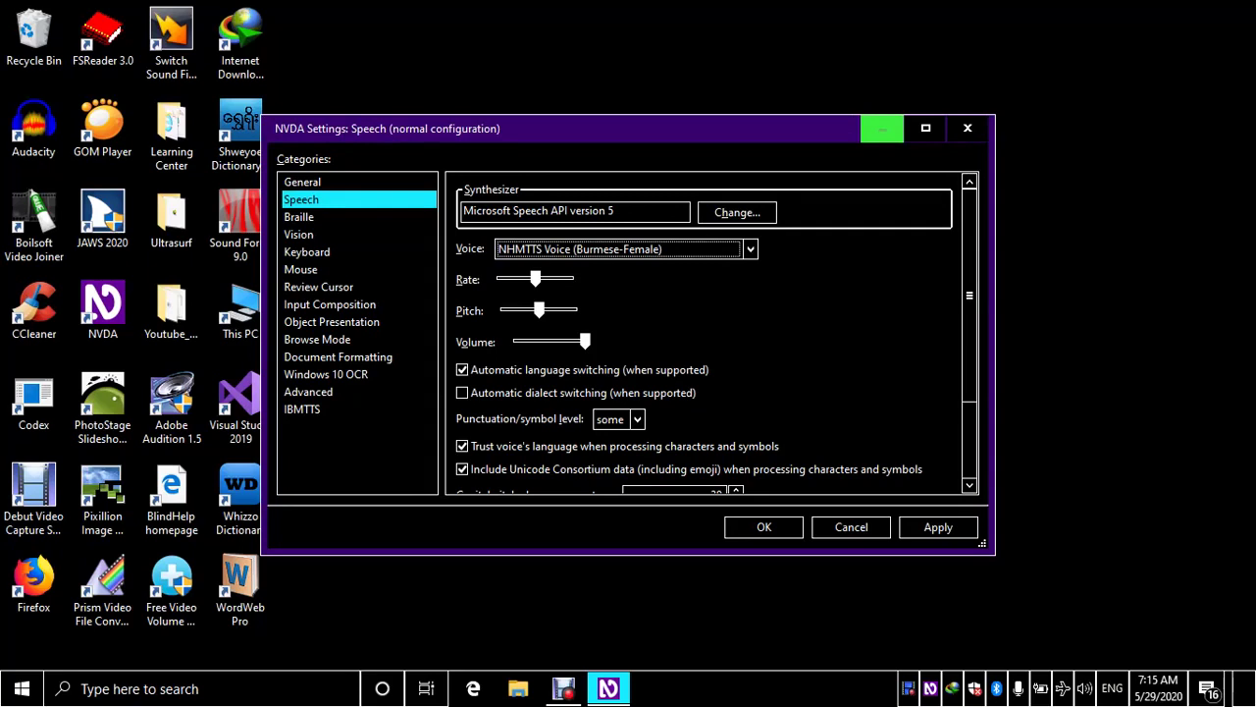
pyautogui.press('Up')
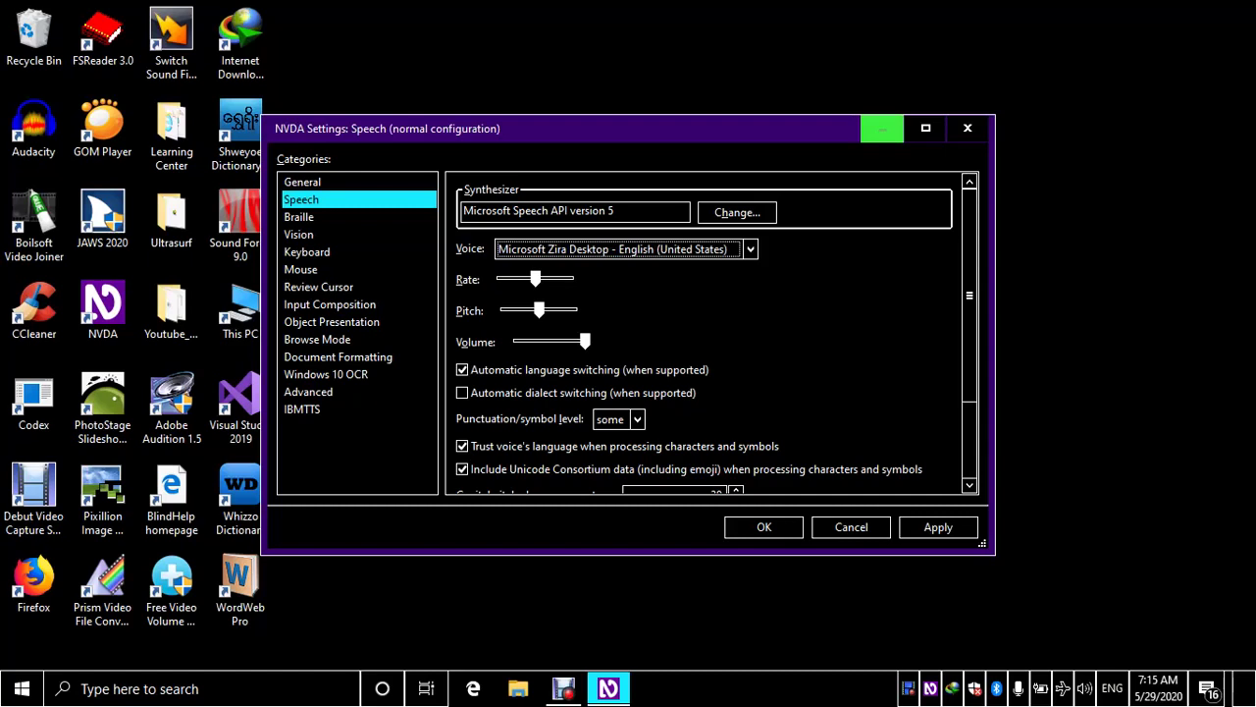
pyautogui.press('Down')
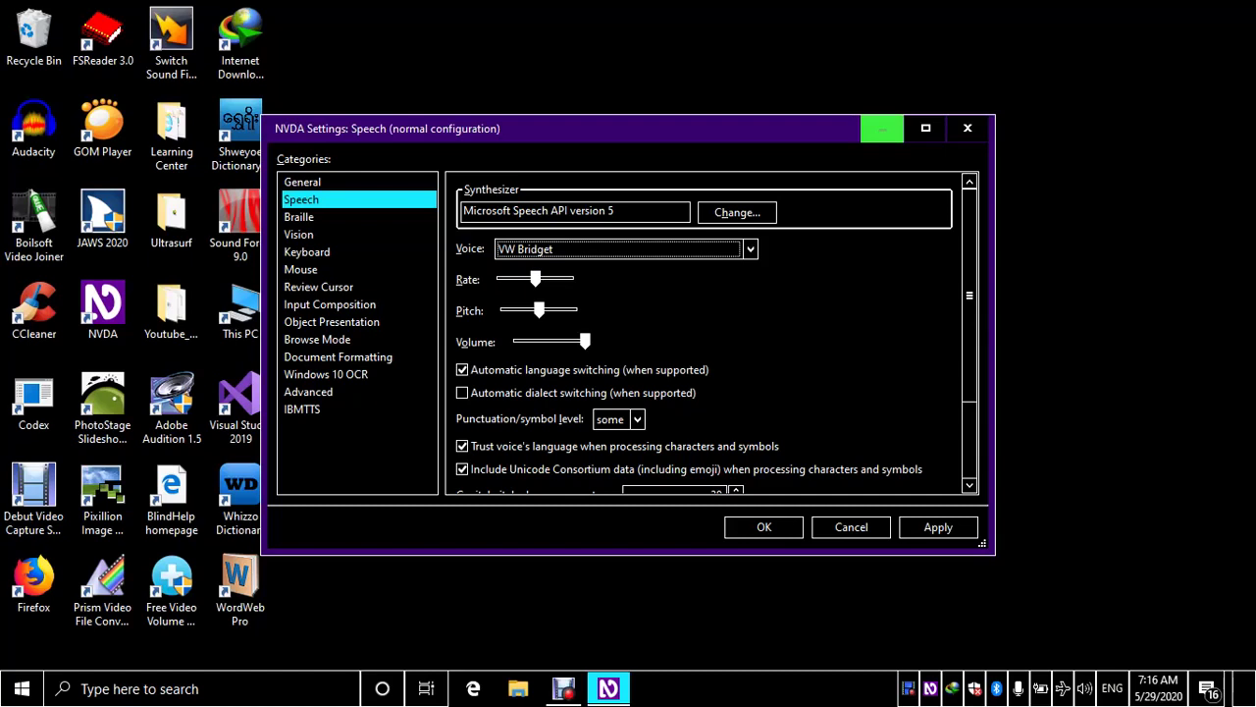
pyautogui.press('Down')
pyautogui.press('Down')
pyautogui.press('Down')
pyautogui.press('Up')
pyautogui.press('Up')
pyautogui.press('Return')
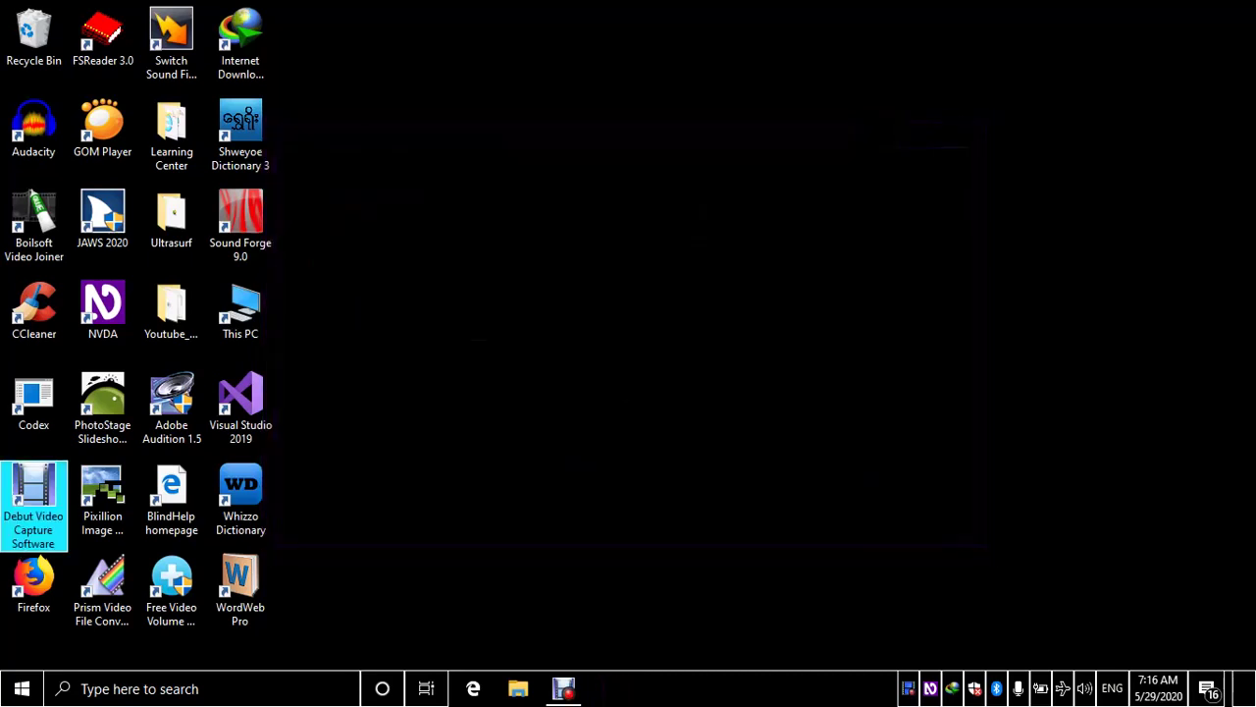
# Step: Move among the desktop icons to hear the selected voice read out their names
pyautogui.press('Up')
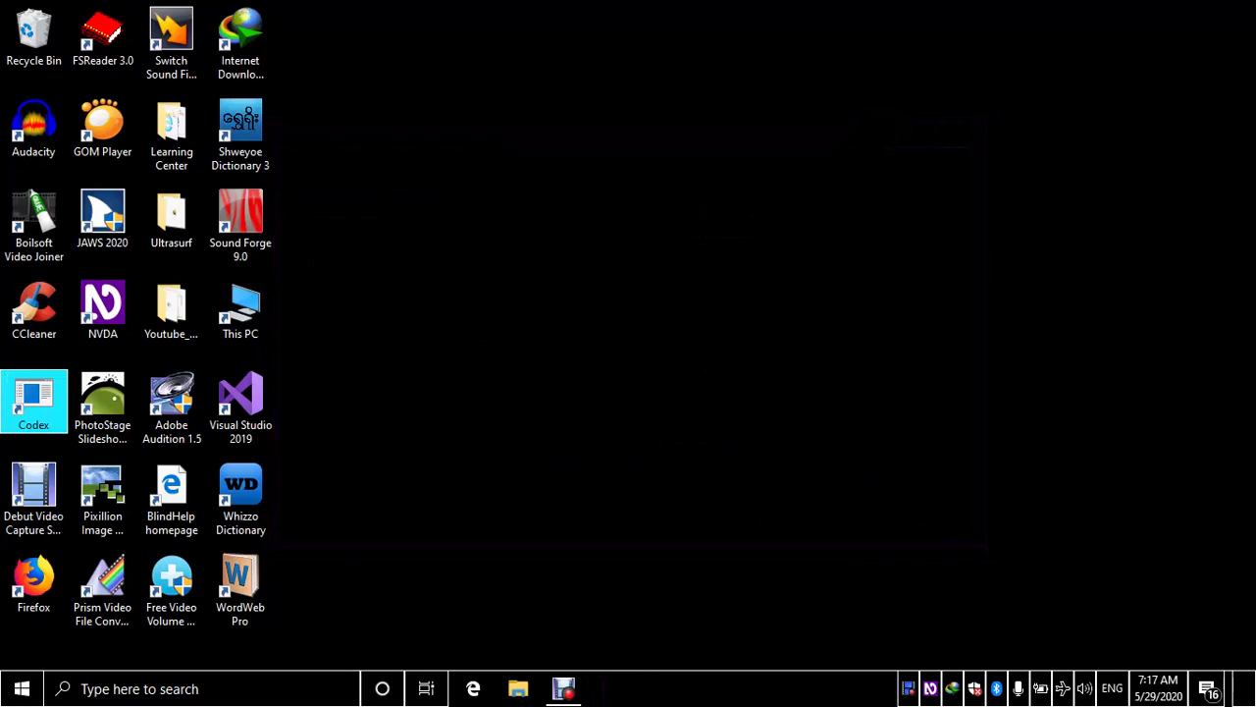
pyautogui.press('Home')
pyautogui.press('Right')
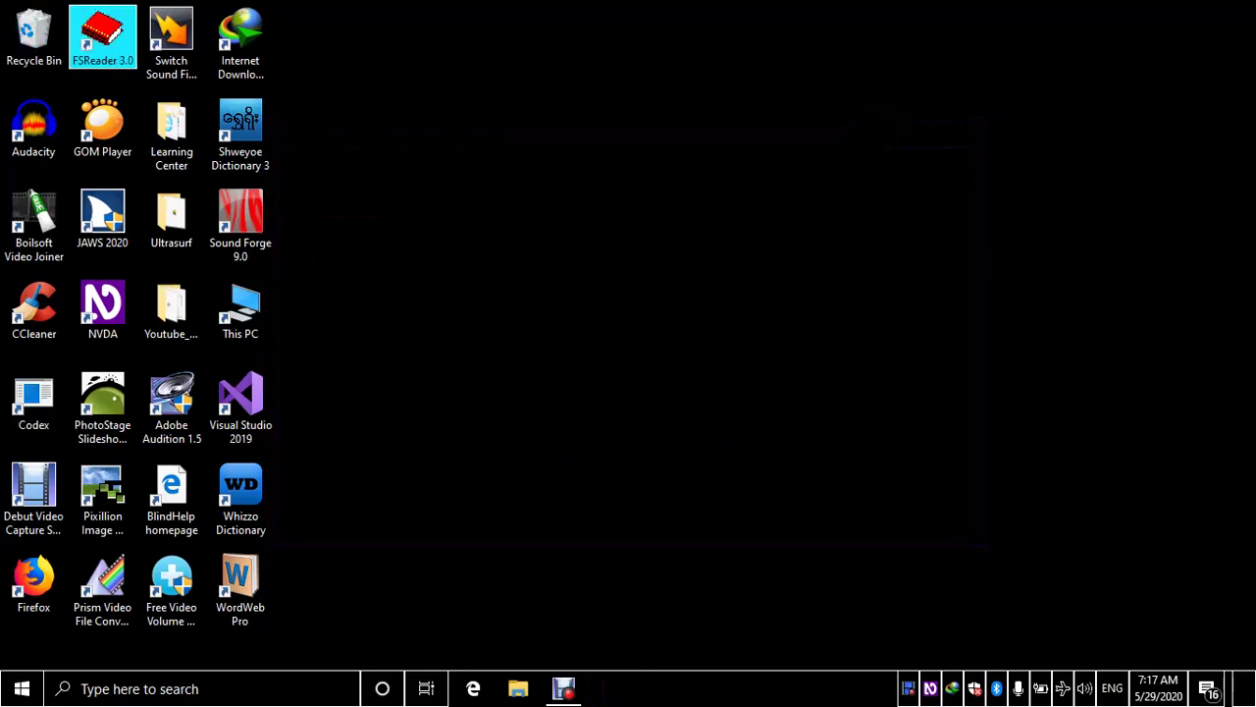
pyautogui.press('Left')
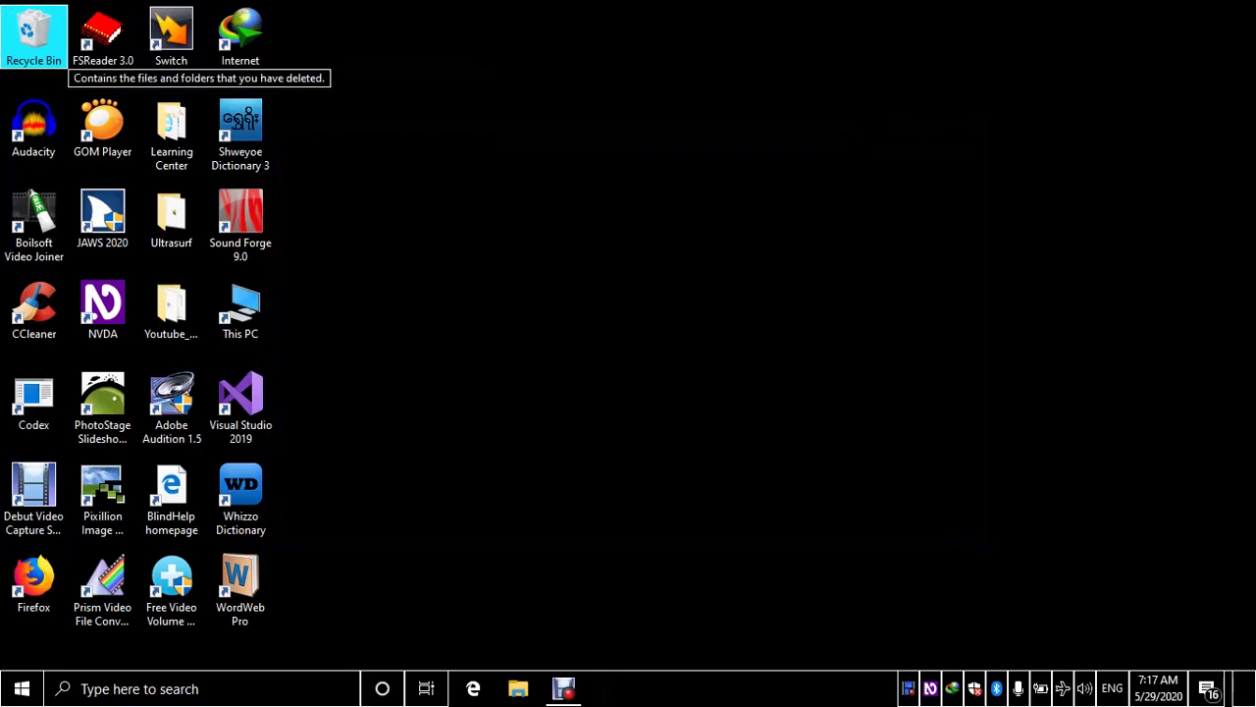
pyautogui.press('Down')
pyautogui.press('Down')
pyautogui.press('Down')
pyautogui.press('Down')
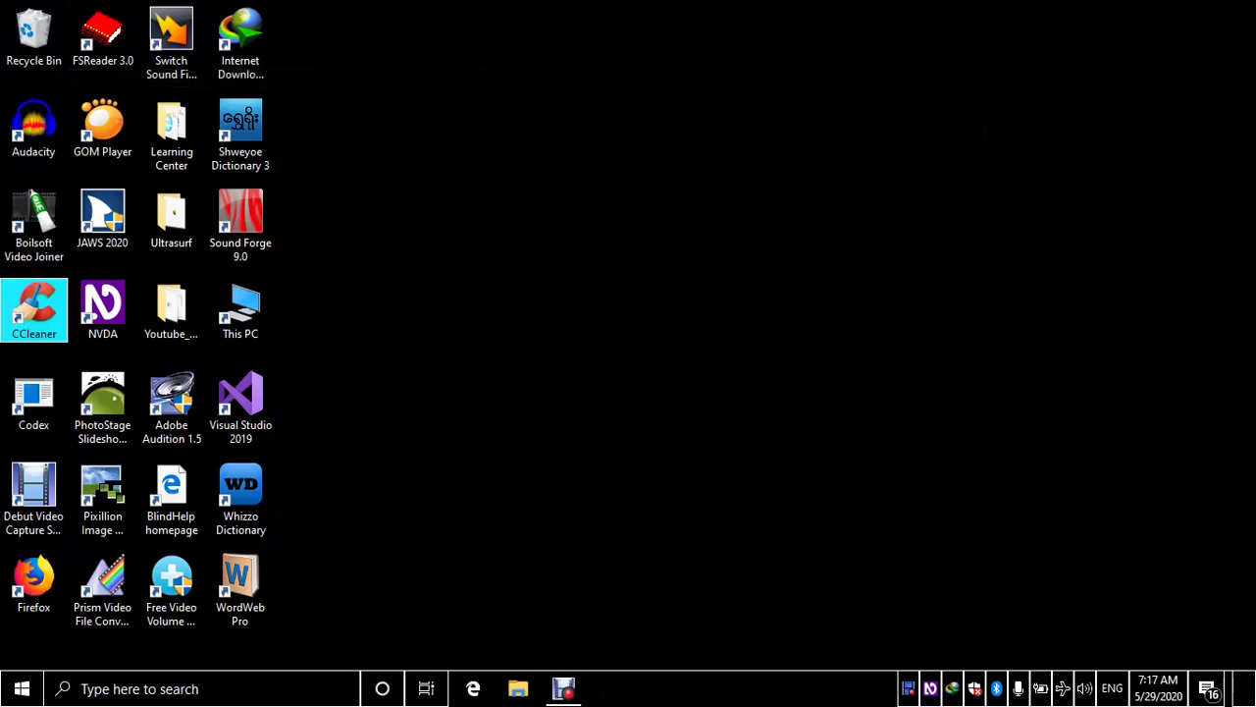
pyautogui.press('Up')
pyautogui.press('End')
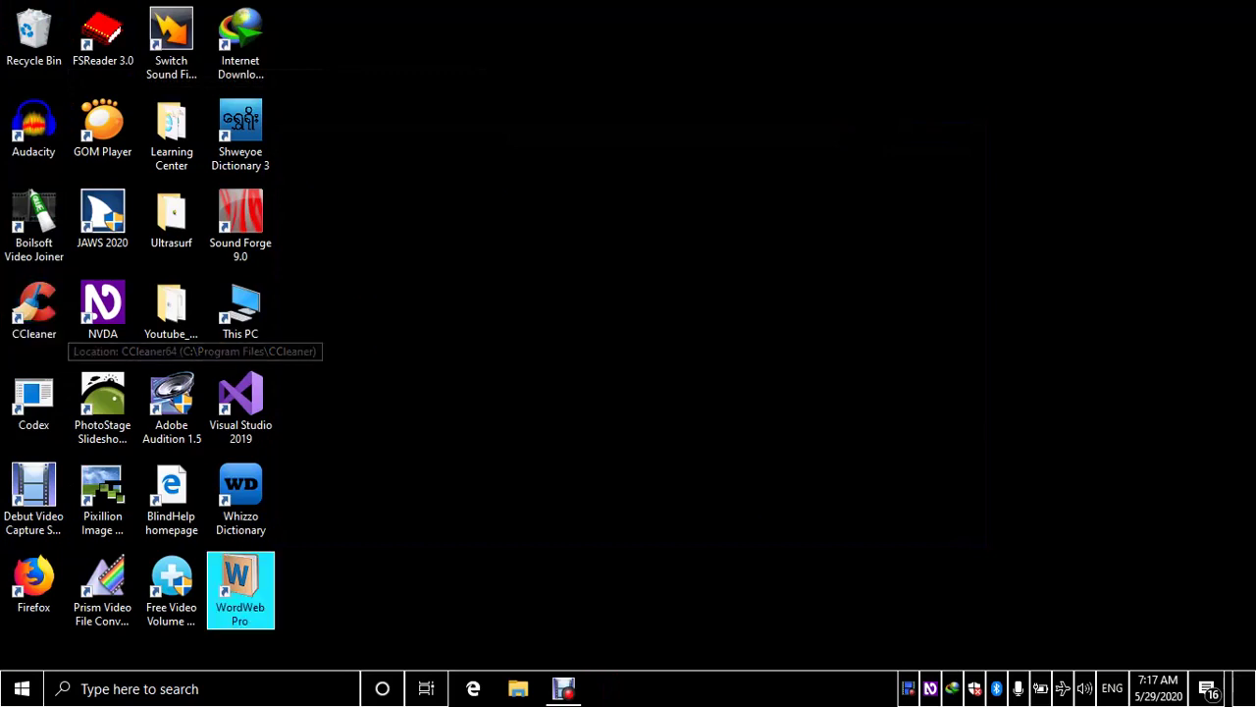
pyautogui.press('Left')
pyautogui.press('Left')
pyautogui.press('Left')
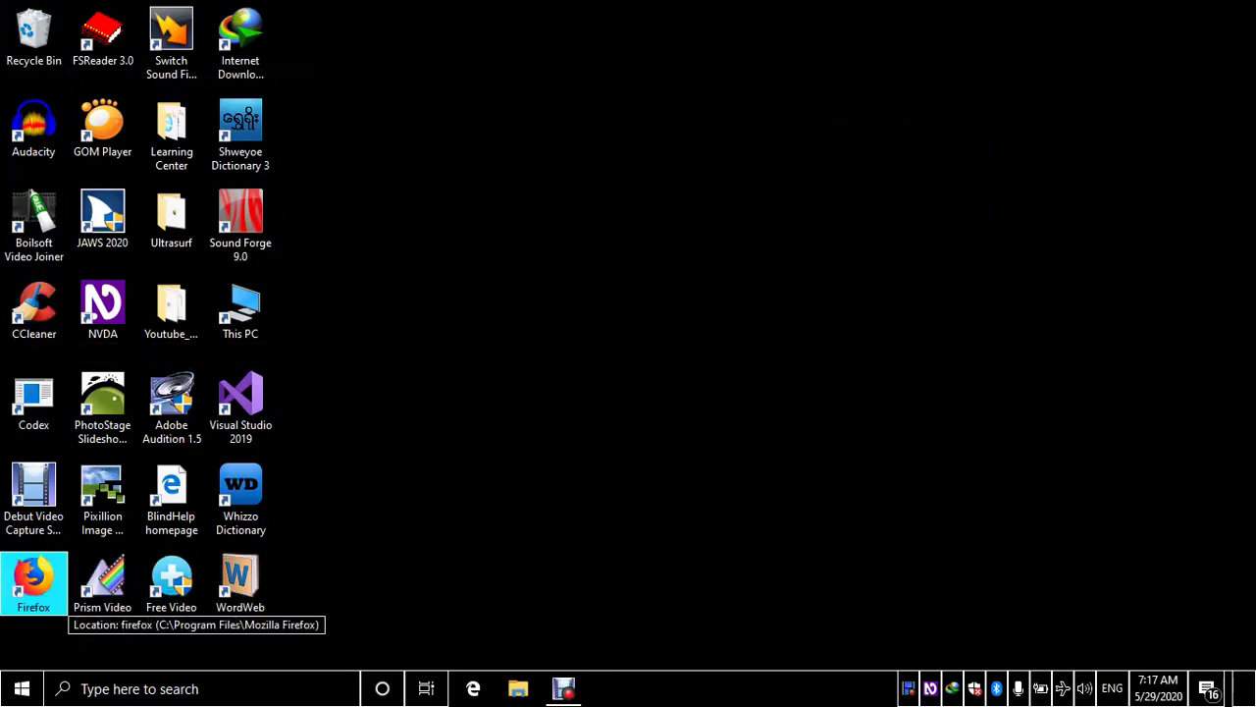
pyautogui.press('Up')
pyautogui.press('Up')
pyautogui.press('Down')
pyautogui.press('Up')
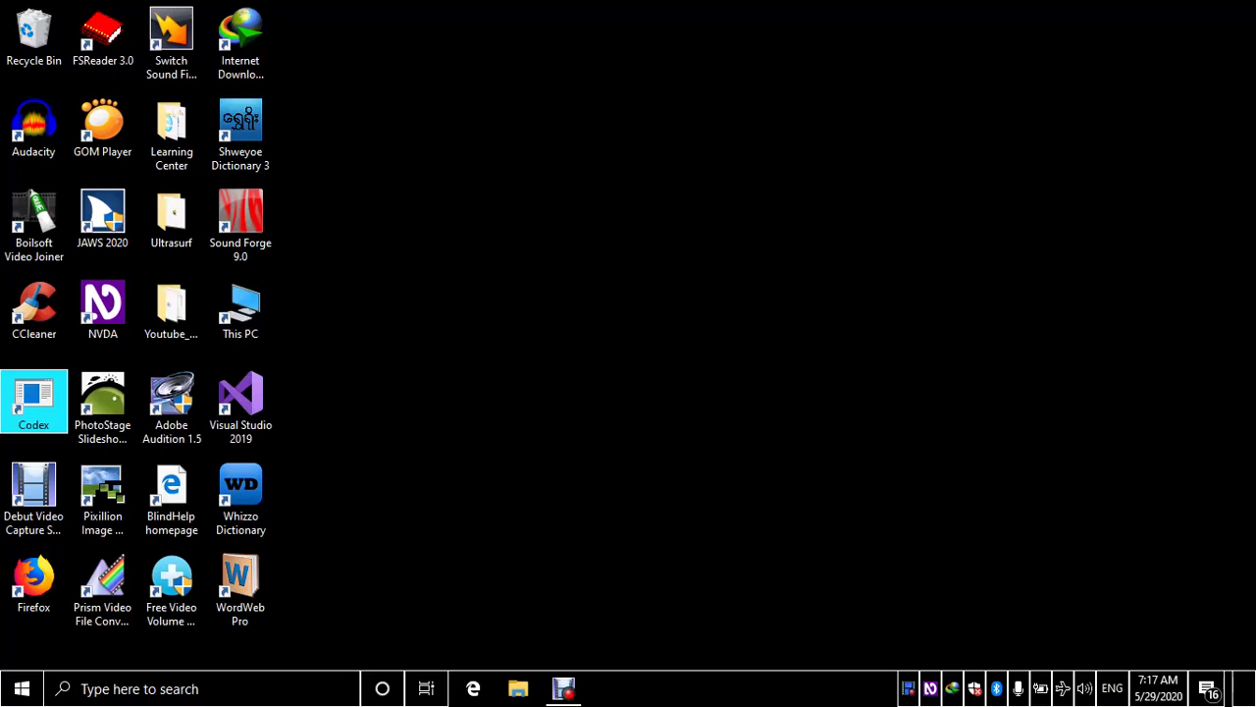
# Step: Open the Start menu, move through its entries and display the list of all programs
pyautogui.press('super')
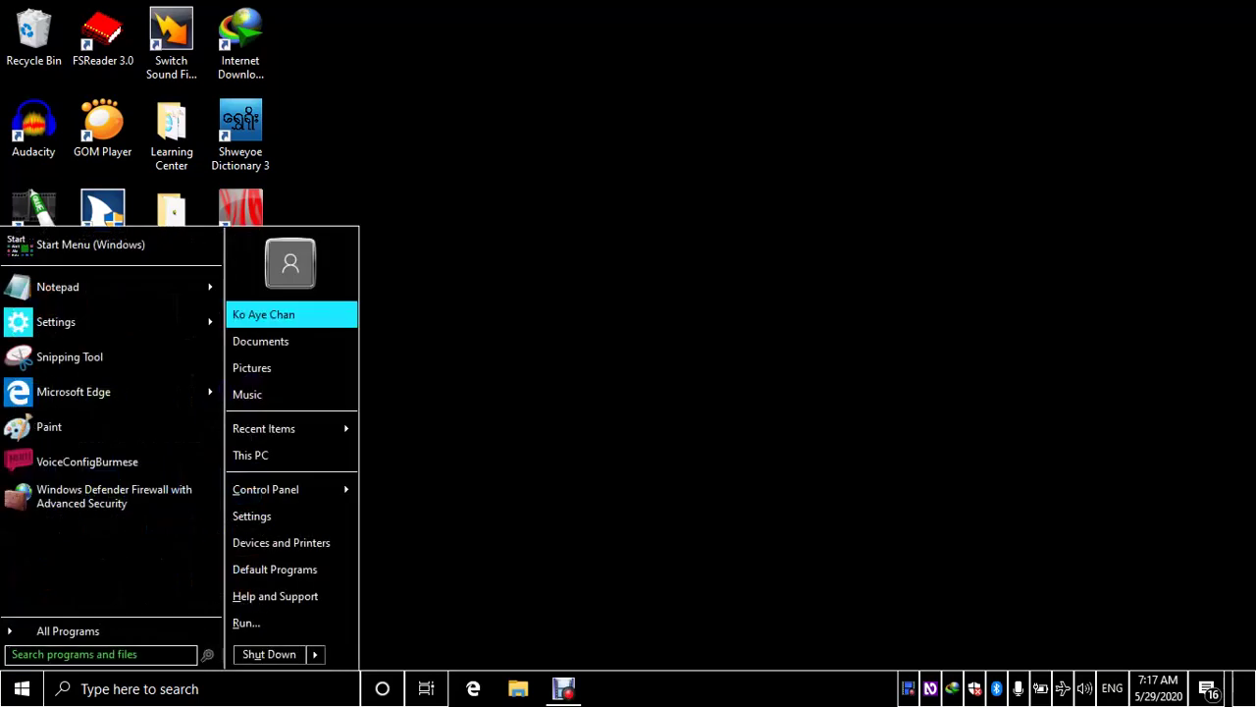
pyautogui.press('Tab')
pyautogui.press('Tab')
pyautogui.press('Tab')
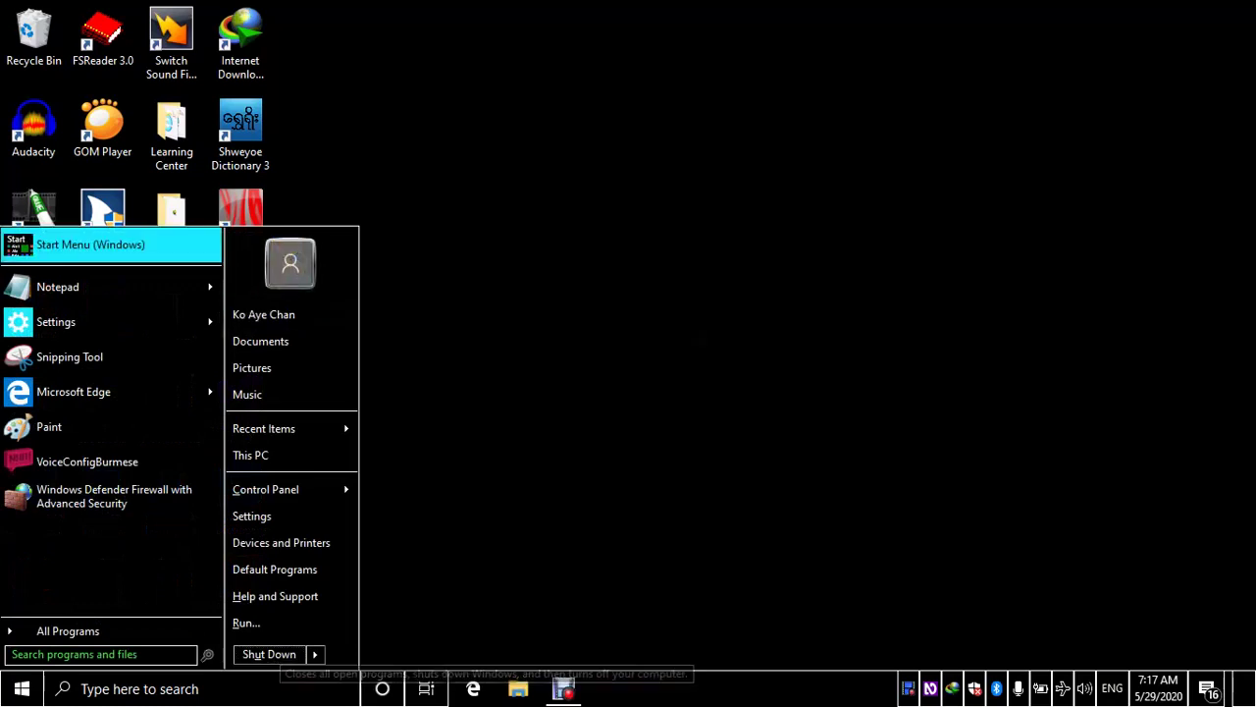
pyautogui.press('Up')
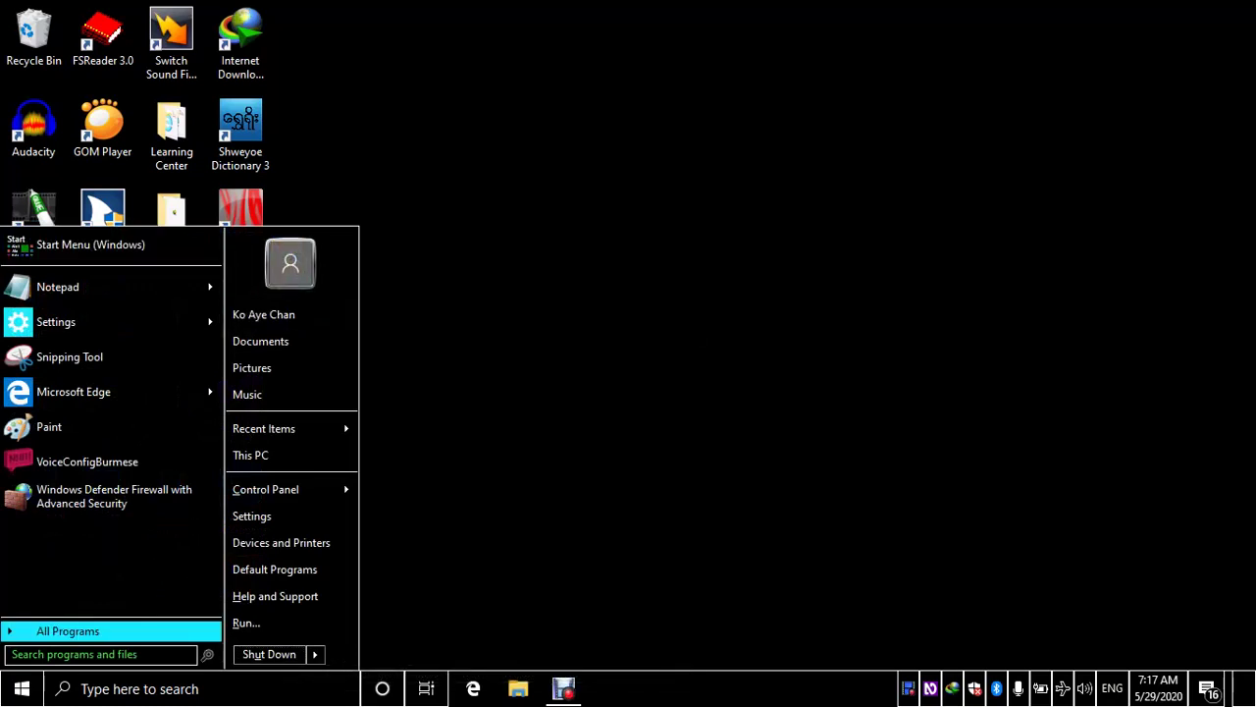
pyautogui.press('Return')
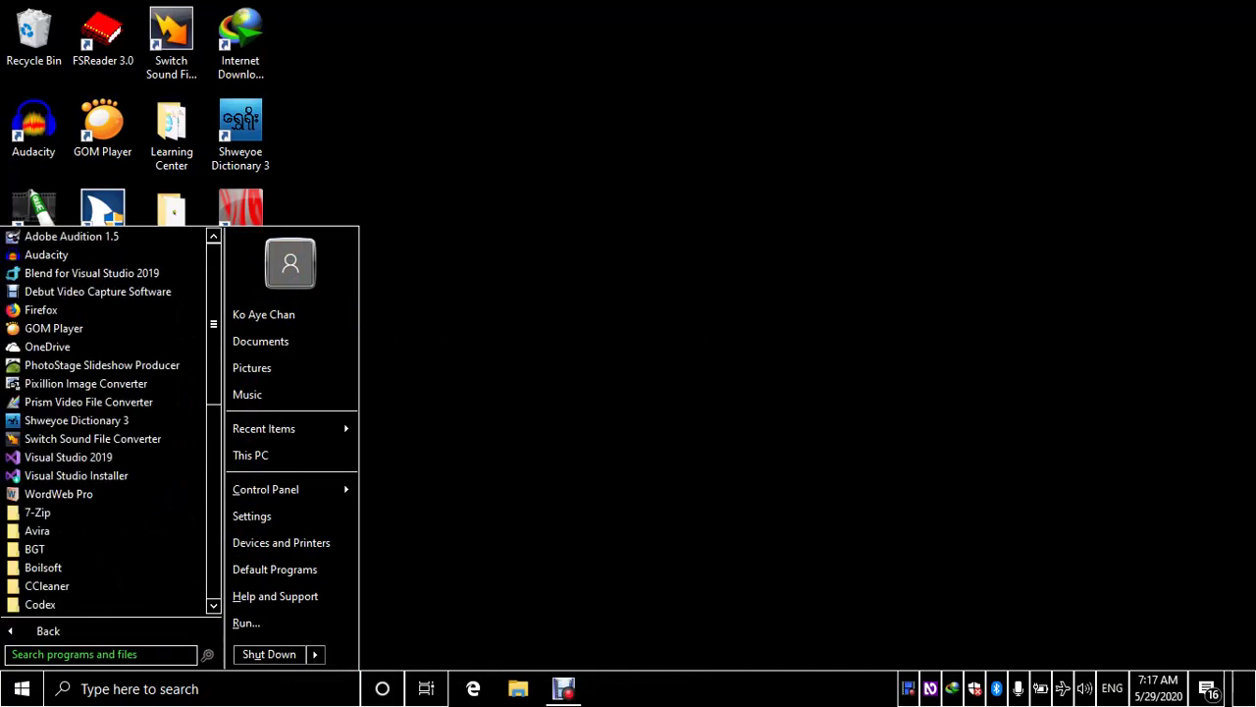
# Step: Expand the NHMTTS SAPI5 Engine for Burmese program folder and select VoiceConfigBurmese
pyautogui.press('n')
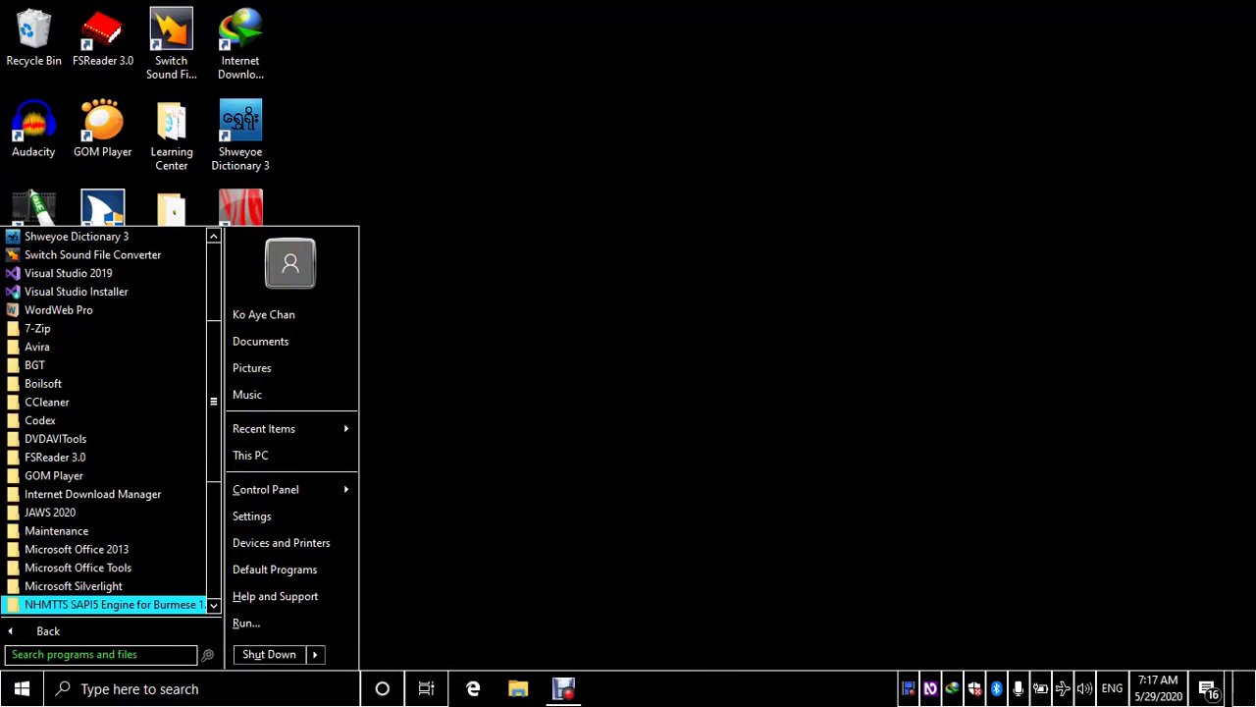
pyautogui.press('Return')
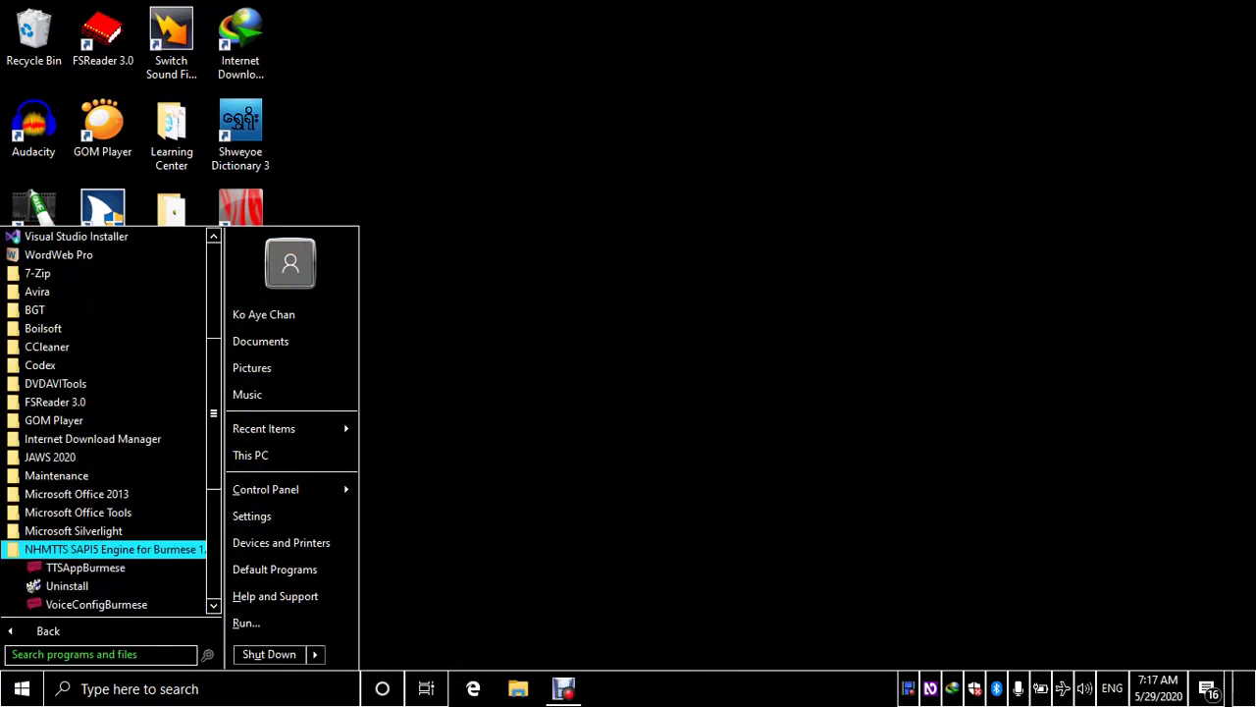
pyautogui.press('Down')
pyautogui.press('Down')
pyautogui.press('Down')
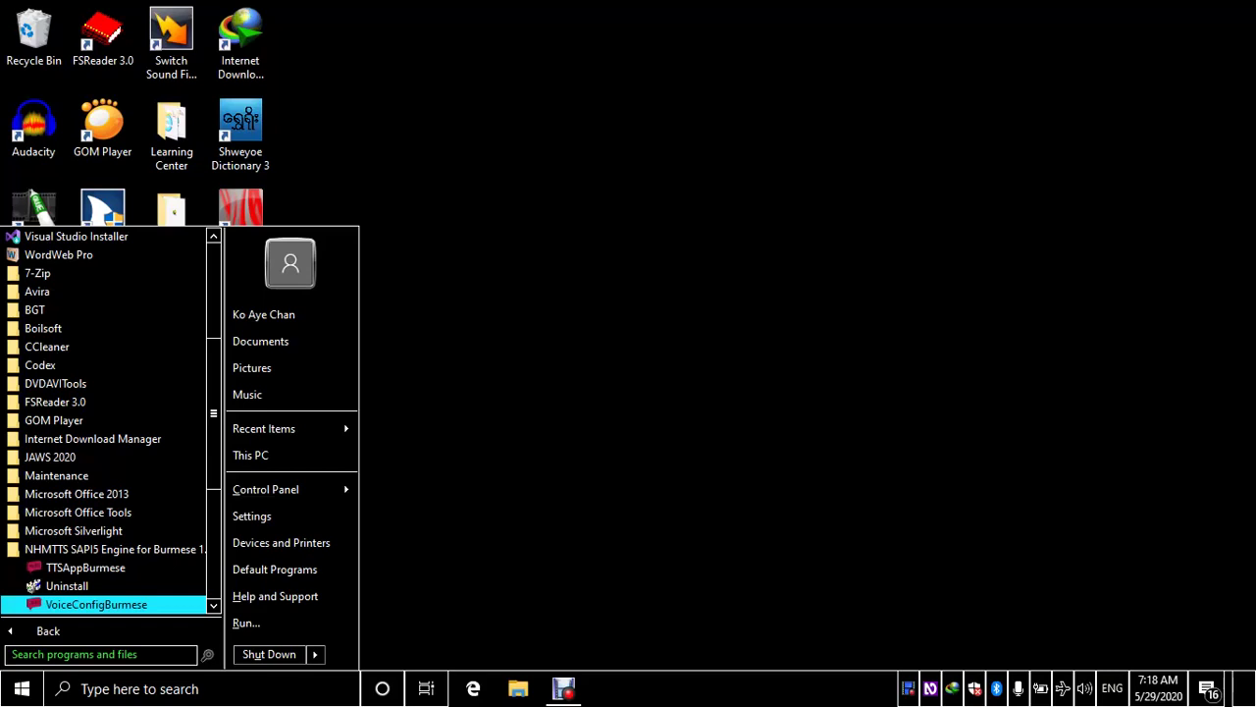
pyautogui.hotkey('shift', 'F10')
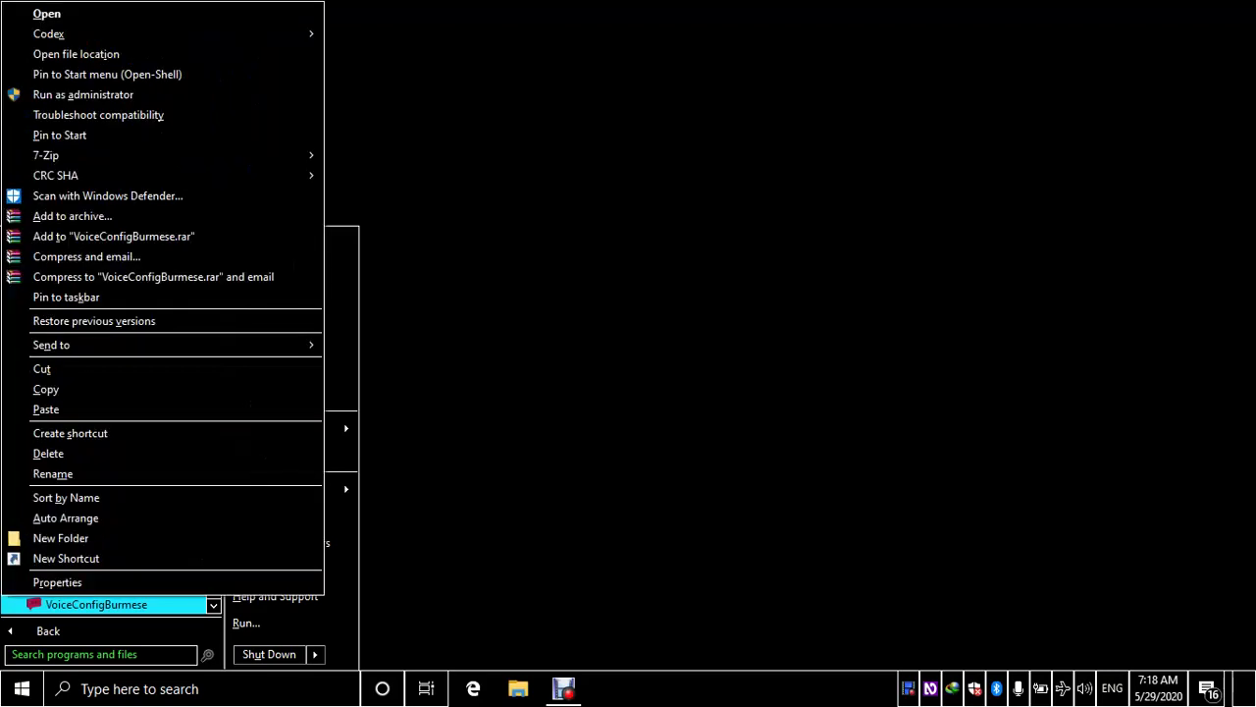
pyautogui.press('Down')
pyautogui.press('Down')
pyautogui.press('Down')
pyautogui.press('Down')
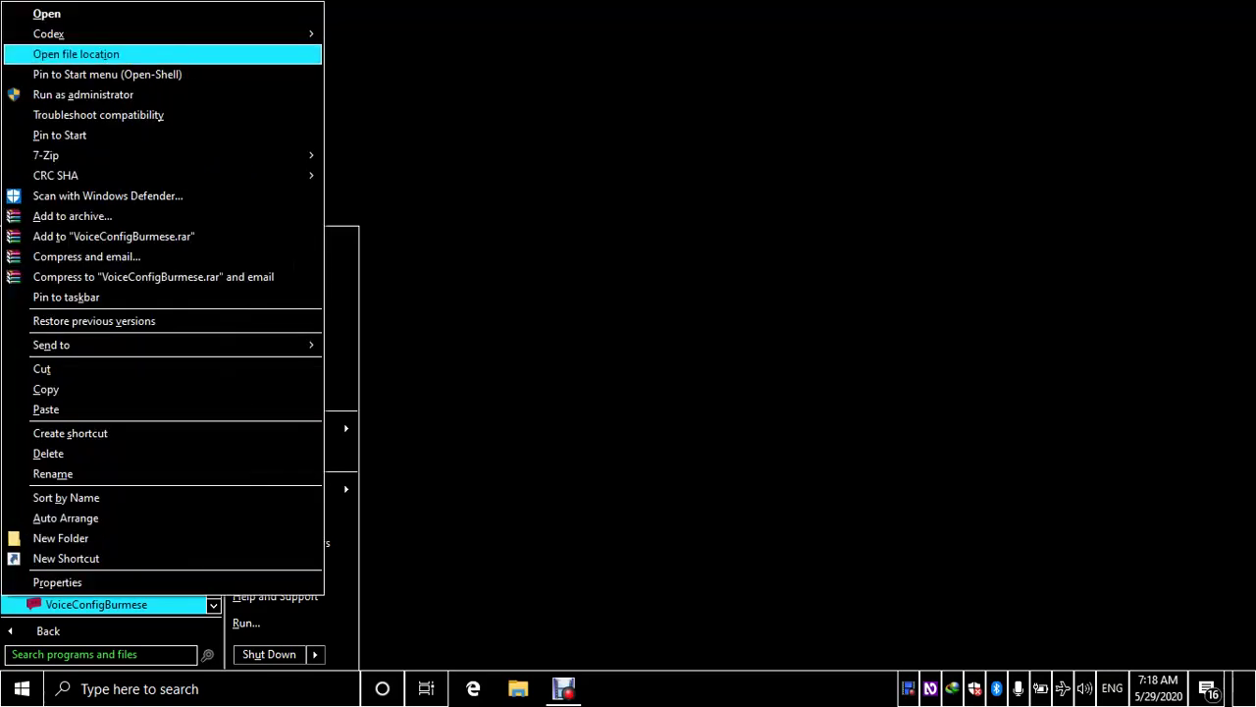
pyautogui.press('Down')
pyautogui.press('Down')
pyautogui.press('Up')
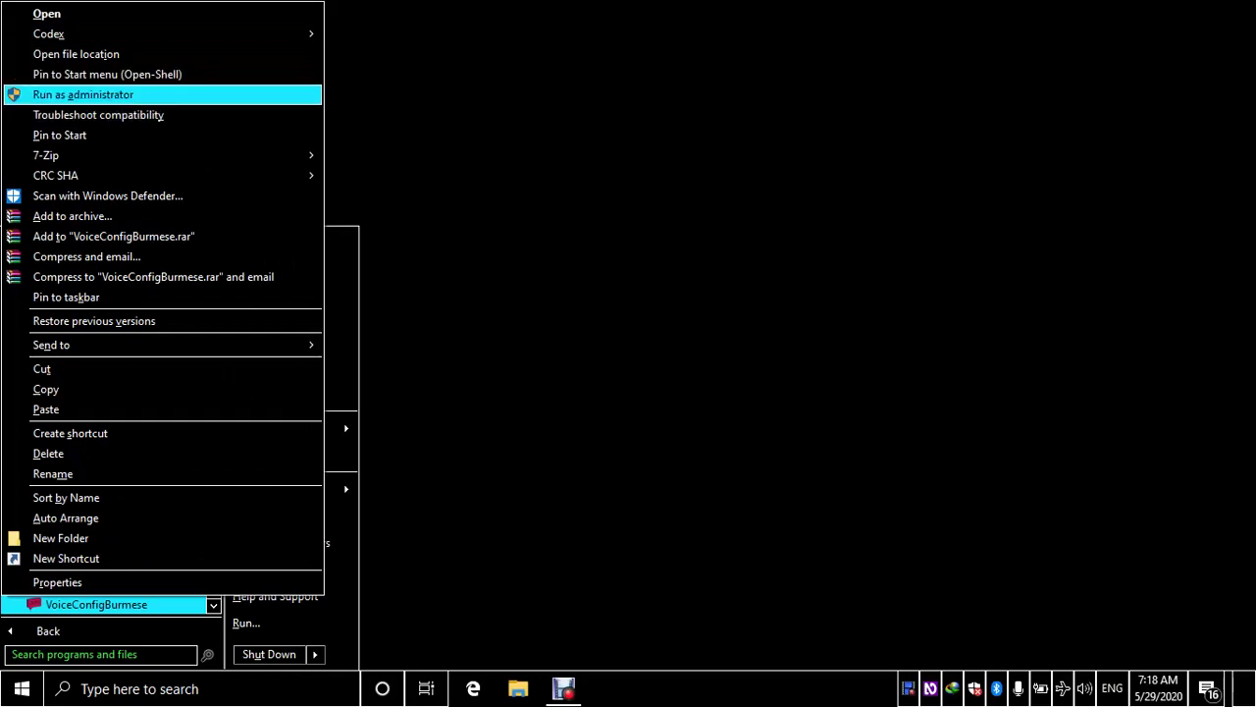
pyautogui.press('Escape')
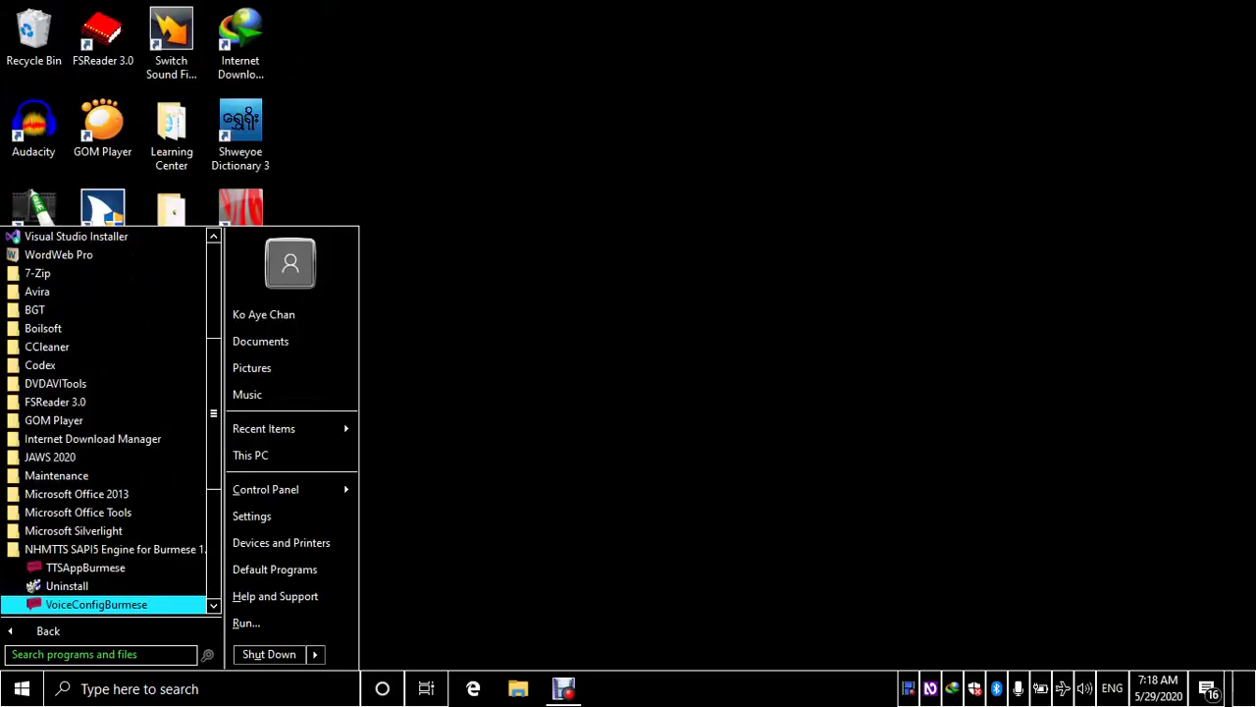
# Step: Open VoiceConfigBurmese, choose VW Julie as the Non-Burmese voice and close the configuration without saving
pyautogui.press('Return')
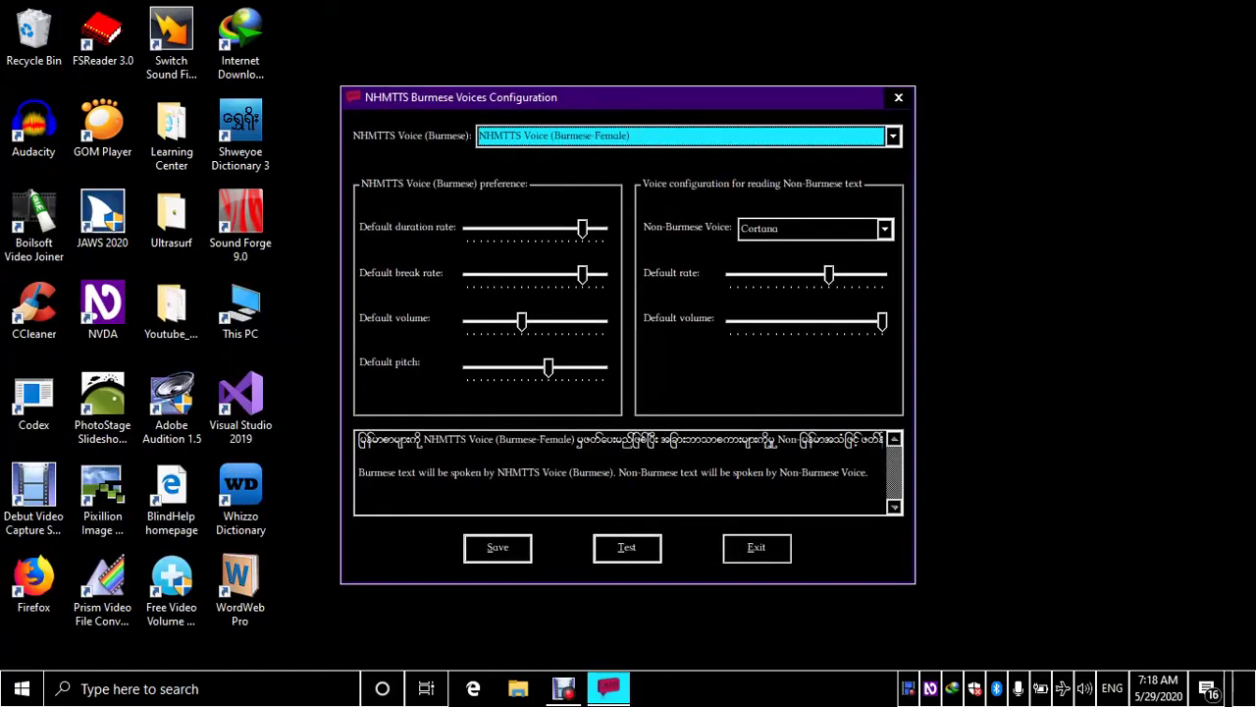
pyautogui.press('Tab')
pyautogui.press('Tab')
pyautogui.press('Tab')
pyautogui.press('Tab')
pyautogui.press('Tab')
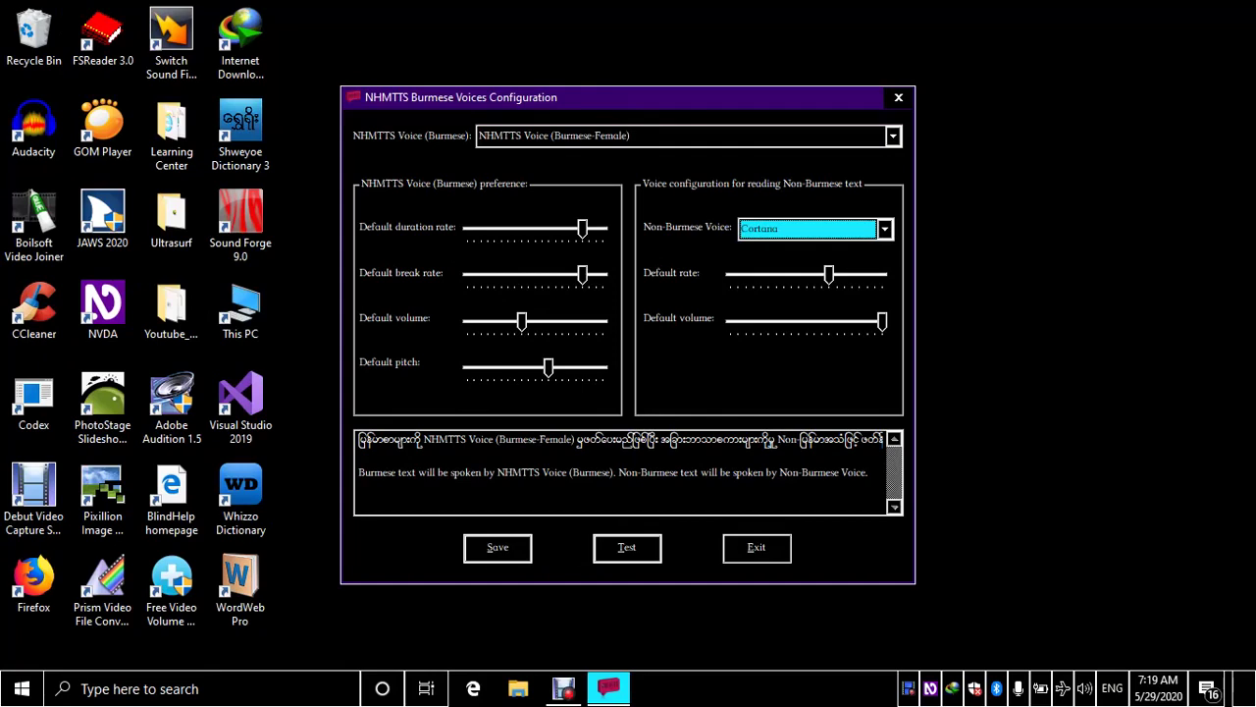
pyautogui.press('Down')
pyautogui.press('Down')
pyautogui.press('Down')
pyautogui.press('Tab')
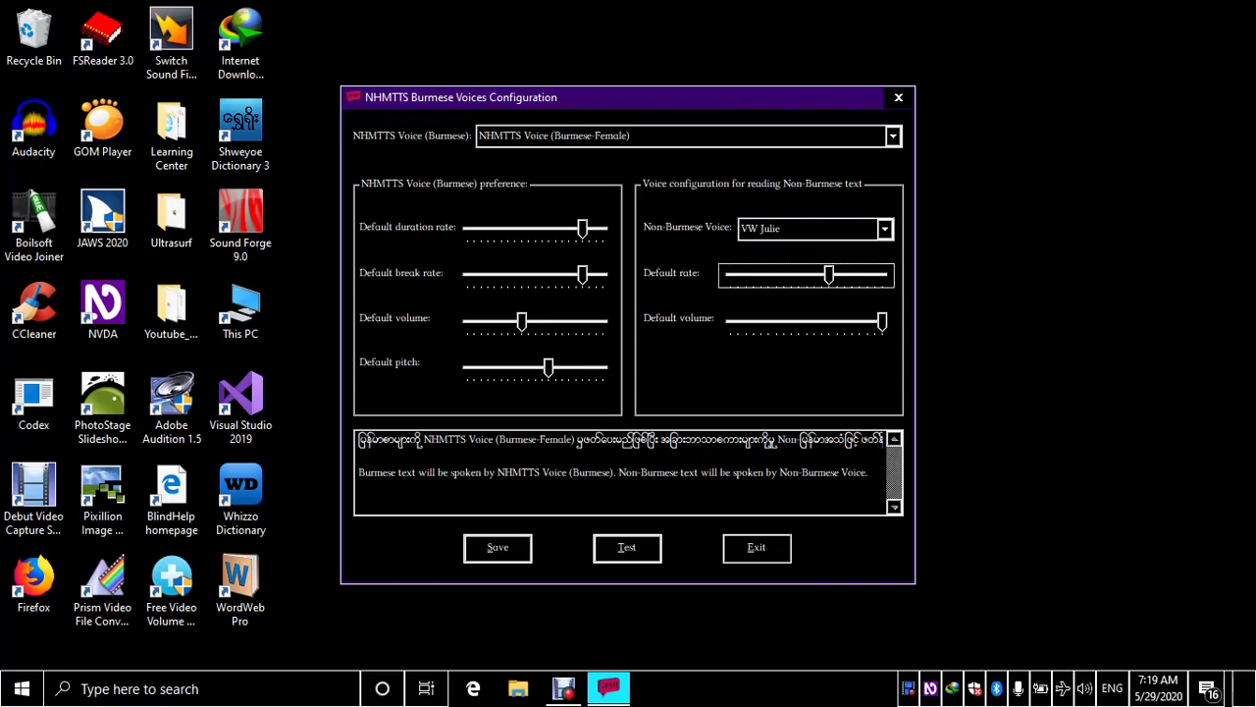
pyautogui.hotkey('shift', 'Tab')
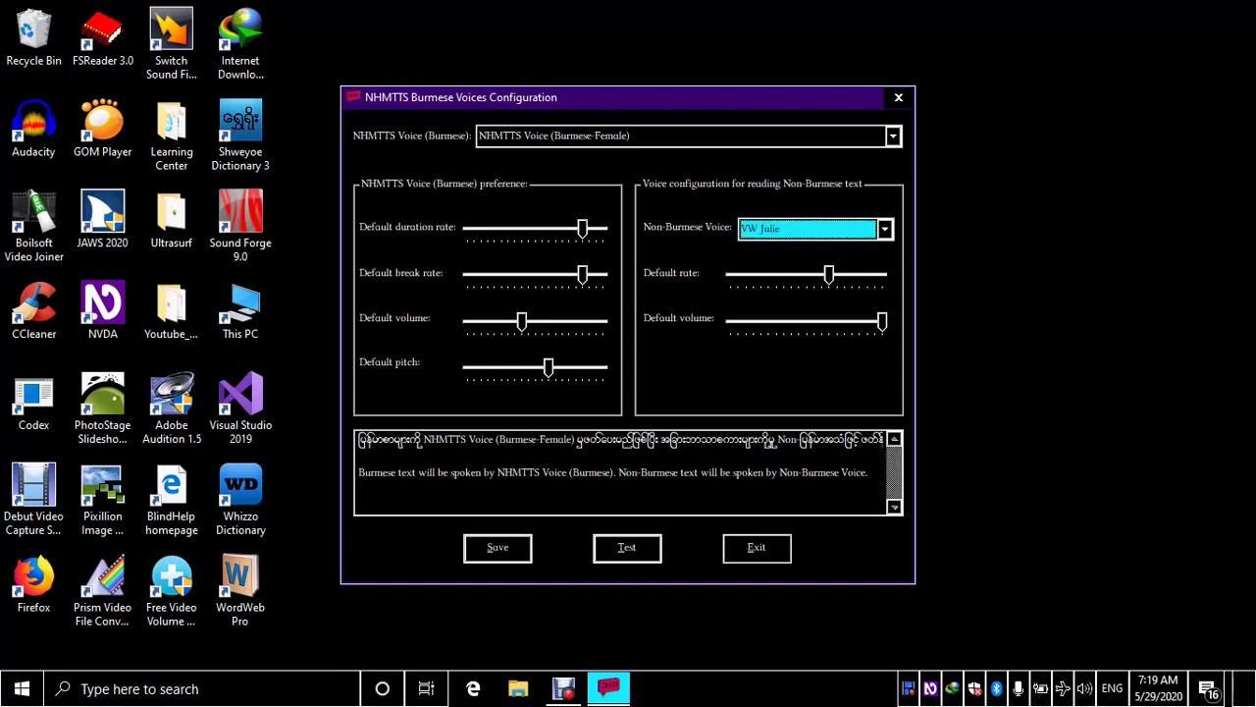
pyautogui.hotkey('alt', 'F4')
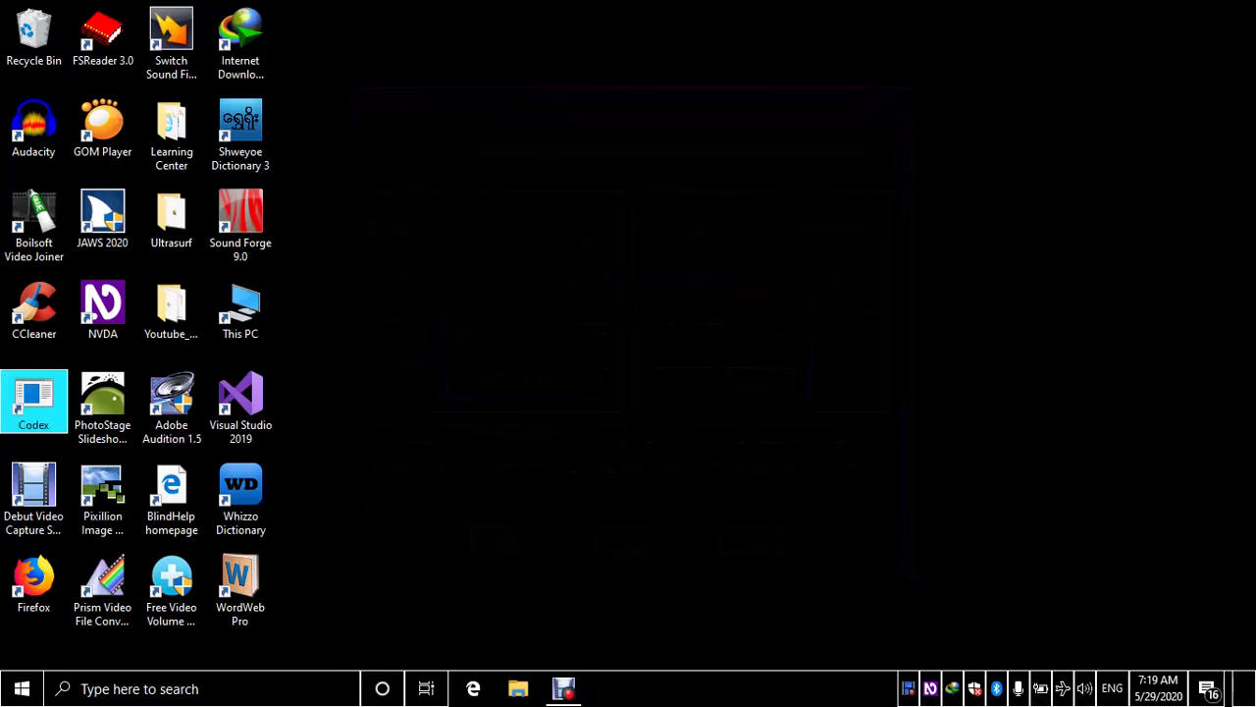
# Step: Set the NVDA screen reader's synthesizer to IBMTTS
pyautogui.press('ctrl+Insert+s')
pyautogui.press('Up')
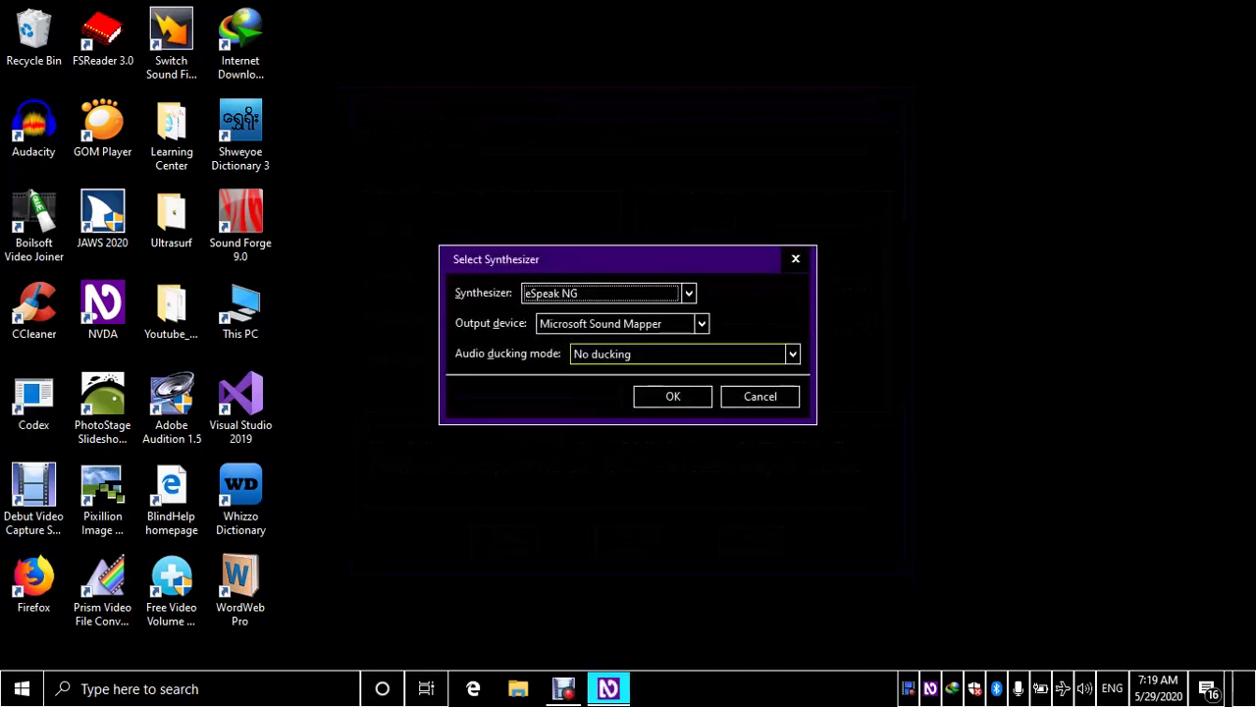
pyautogui.press('Down')
pyautogui.press('Down')
pyautogui.press('Return')
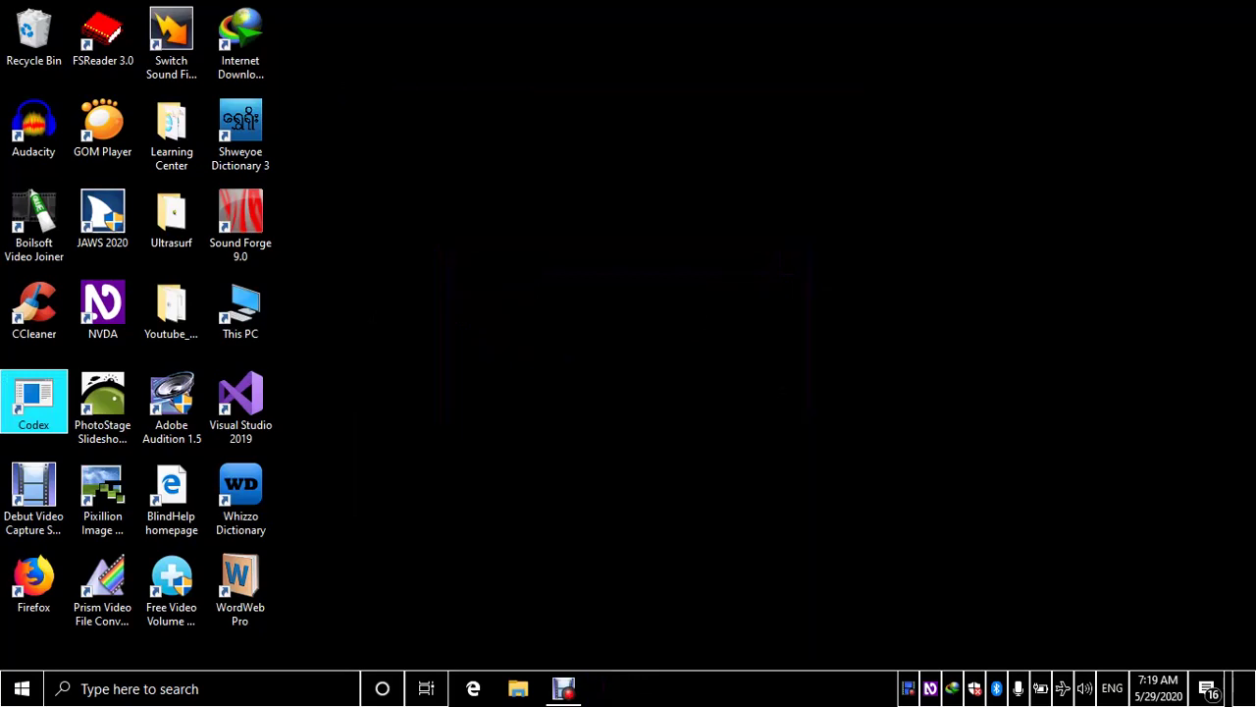
# Step: List all programs in the Start menu and select VoiceConfigBurmese in the NHMTTS SAPI5 Engine for Burmese folder
pyautogui.press('super')
pyautogui.press('Tab')
pyautogui.press('Up')
pyautogui.press('Tab')
pyautogui.press('Up')
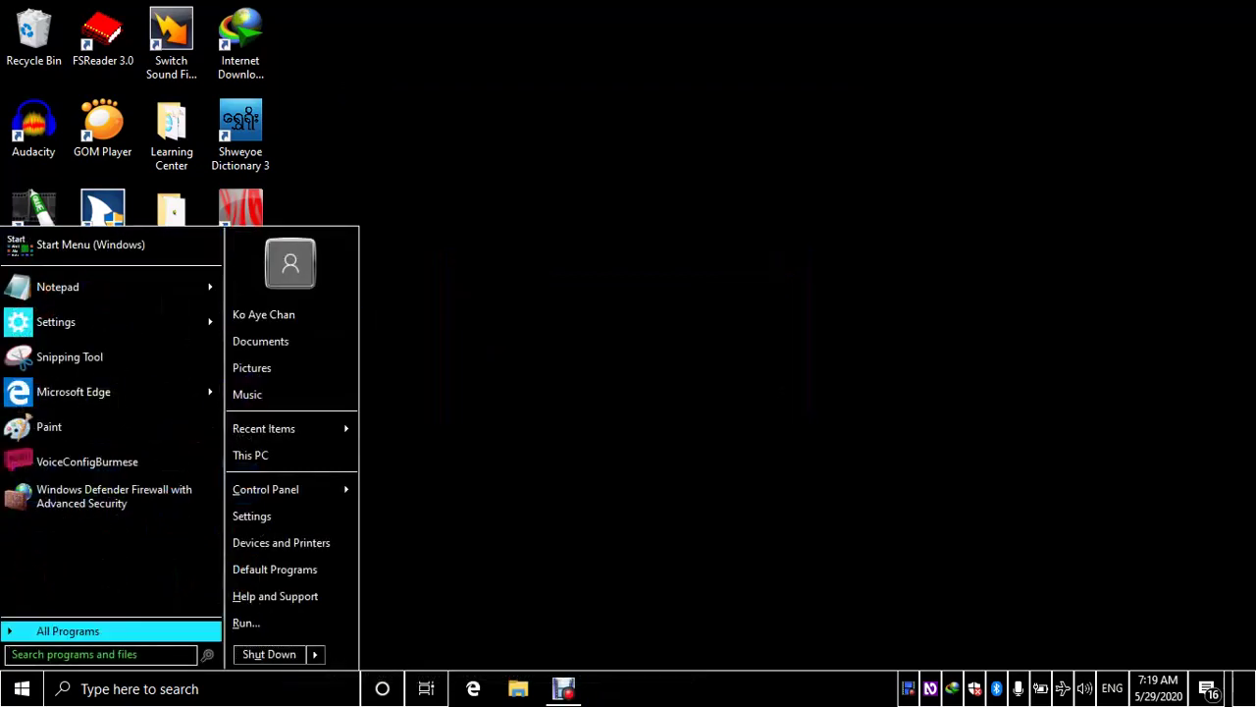
pyautogui.press('Return')
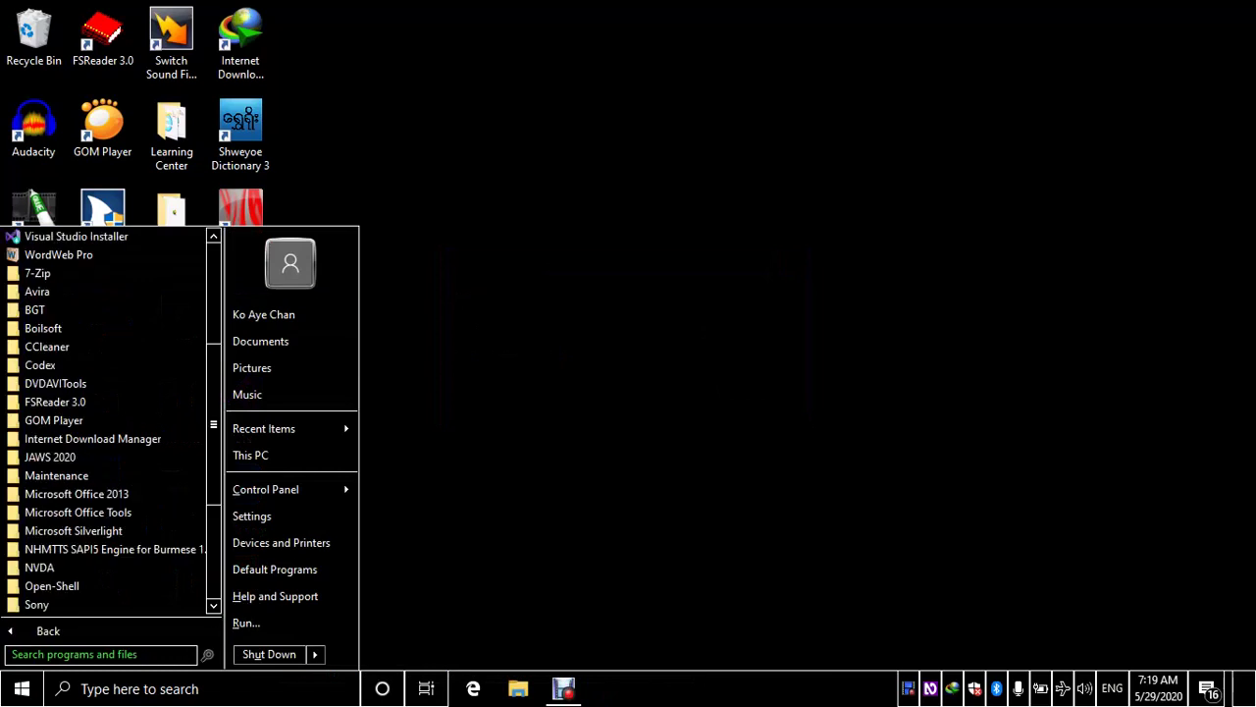
pyautogui.press('n')
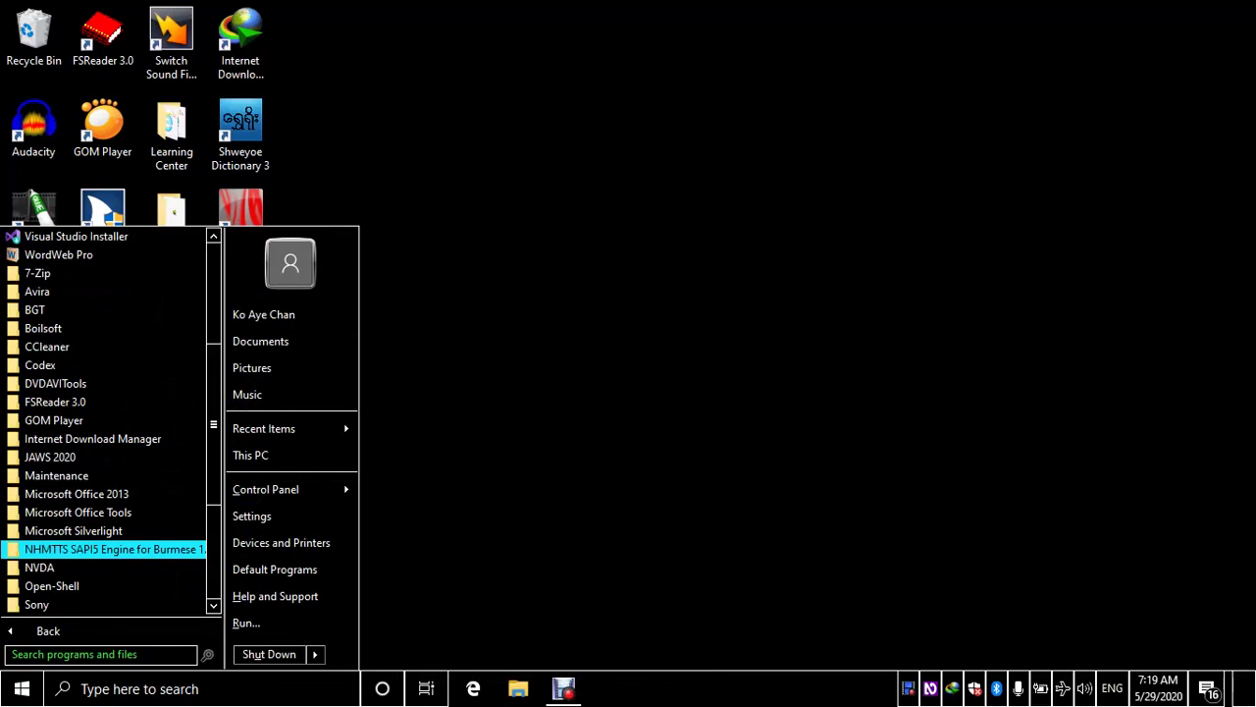
pyautogui.press('Right')
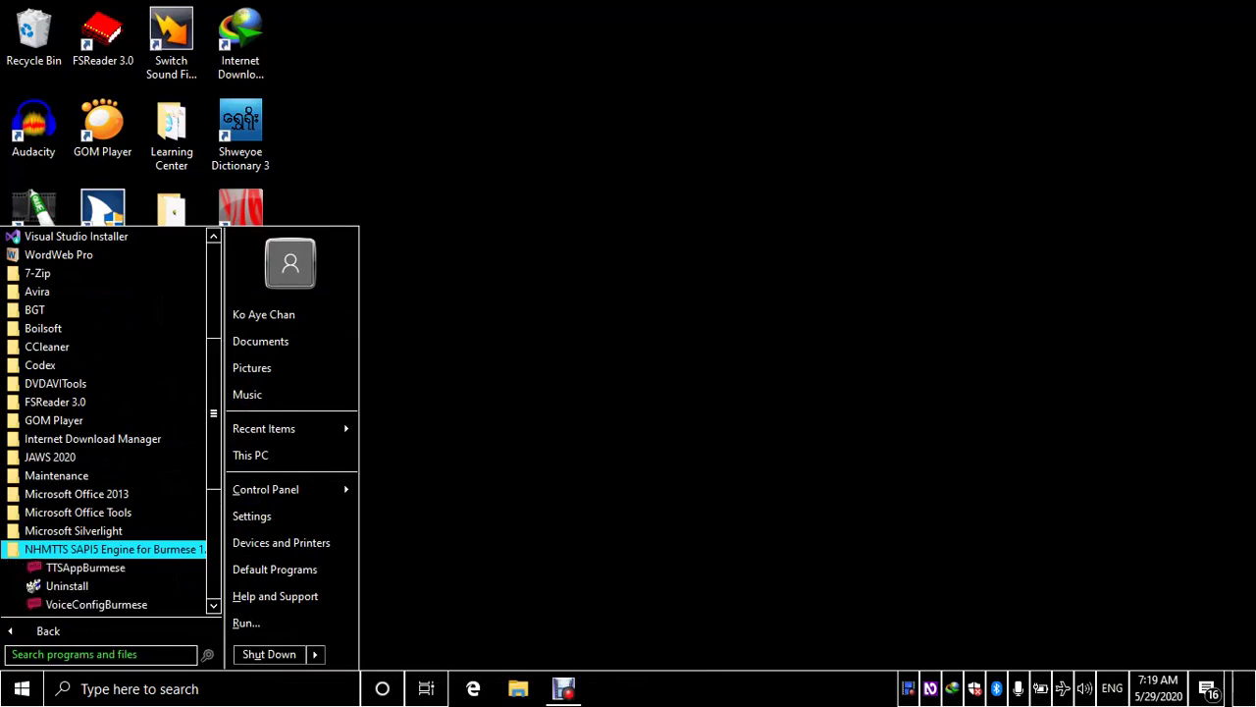
pyautogui.press('Down')
pyautogui.press('Down')
pyautogui.press('Down')
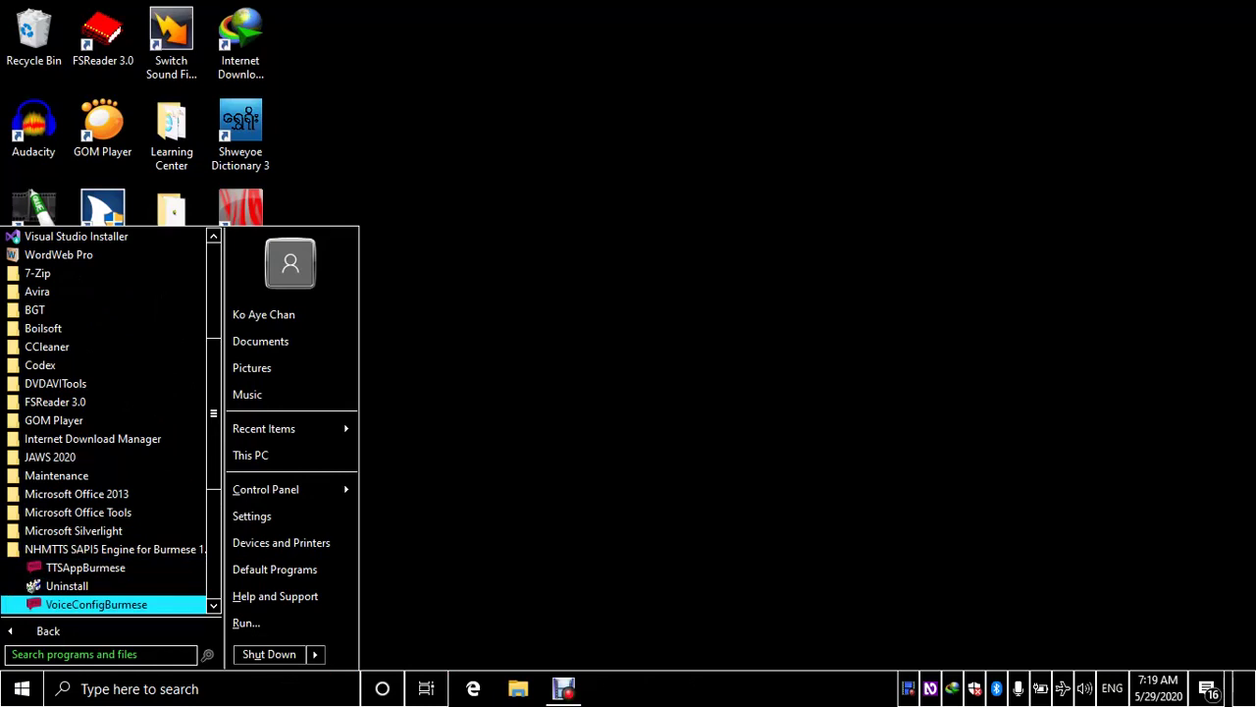
# Step: Run VoiceConfigBurmese as administrator
pyautogui.press('Menu')
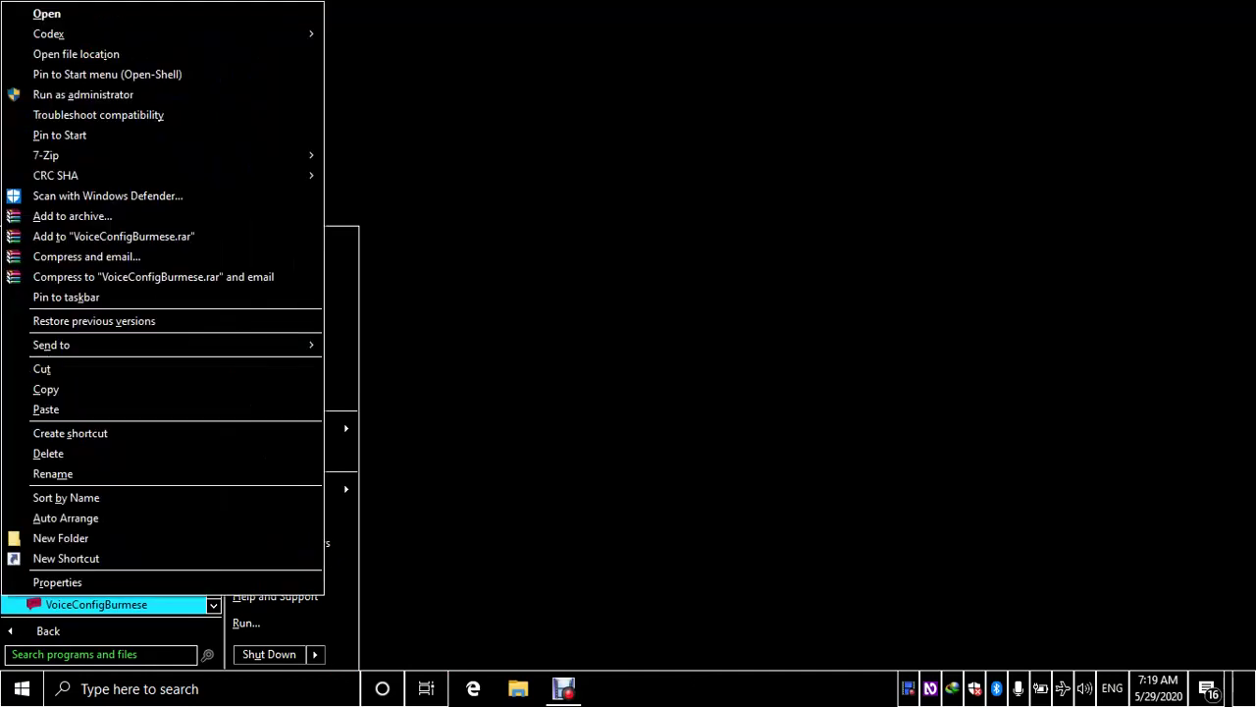
pyautogui.press('Down')
pyautogui.press('Down')
pyautogui.press('Down')
pyautogui.press('Down')
pyautogui.press('Down')
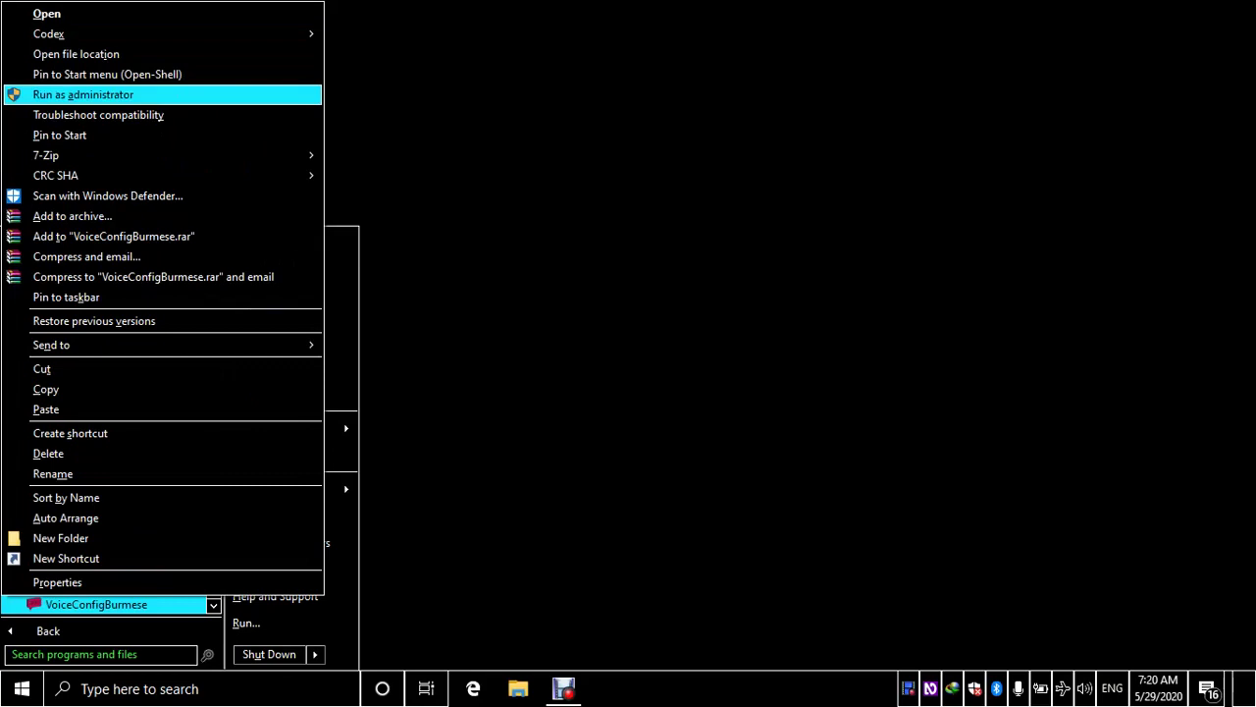
pyautogui.press('Up')
pyautogui.press('Down')
pyautogui.press('Return')
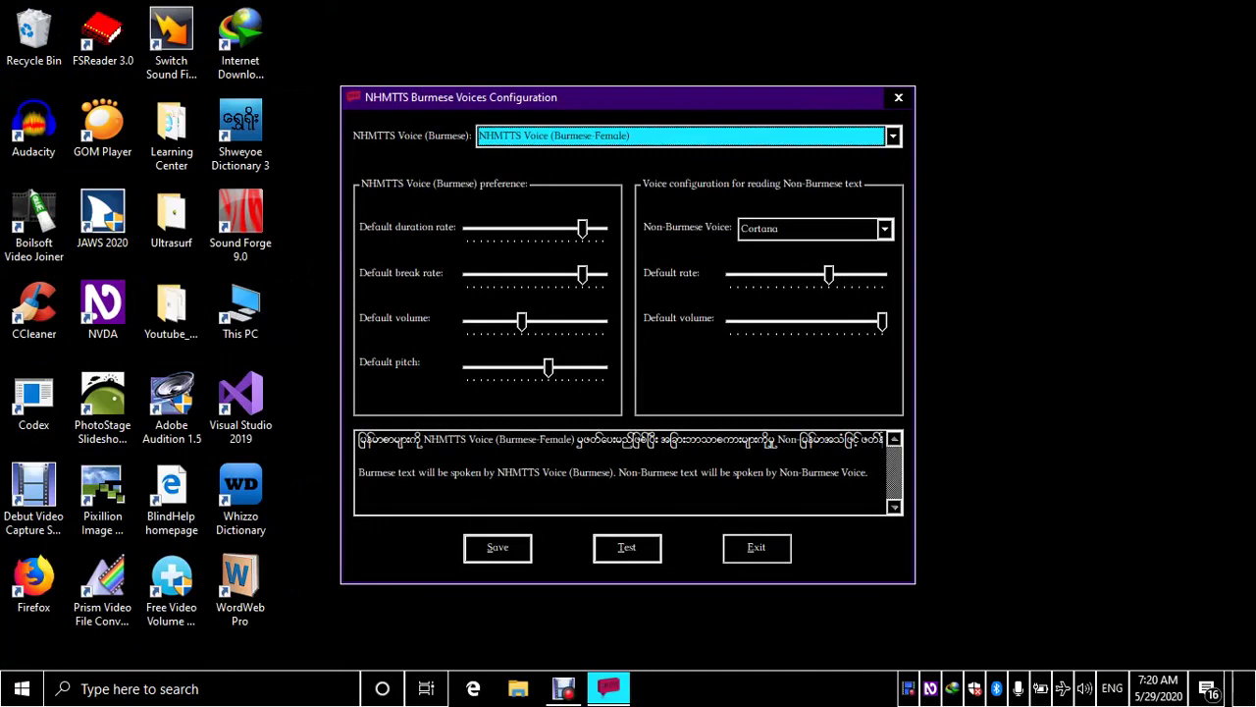
# Step: Set the Non-Burmese voice for reading non-Burmese text to VW Julie
pyautogui.press('Tab')
pyautogui.press('Tab')
pyautogui.press('Tab')
pyautogui.press('Tab')
pyautogui.press('Tab')
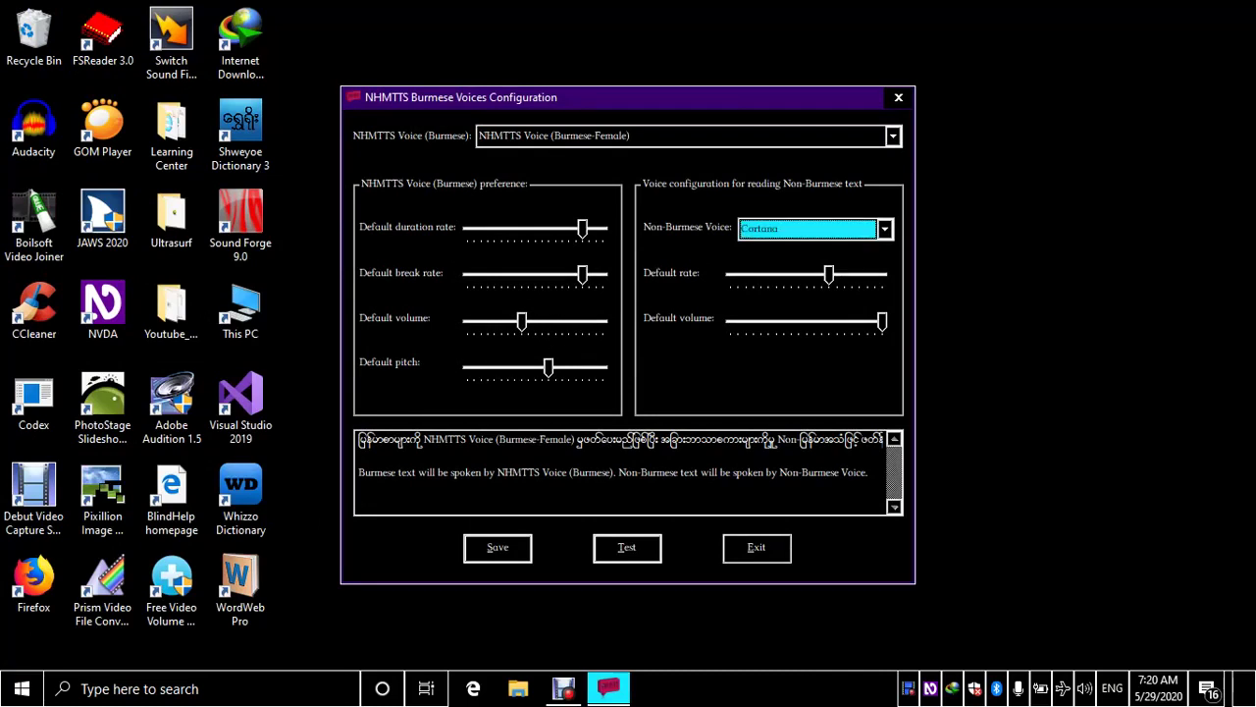
pyautogui.press('Down')
pyautogui.press('Down')
pyautogui.press('Down')
# Step: Save the modified Burmese voice configuration and play the test text
pyautogui.press('Escape')
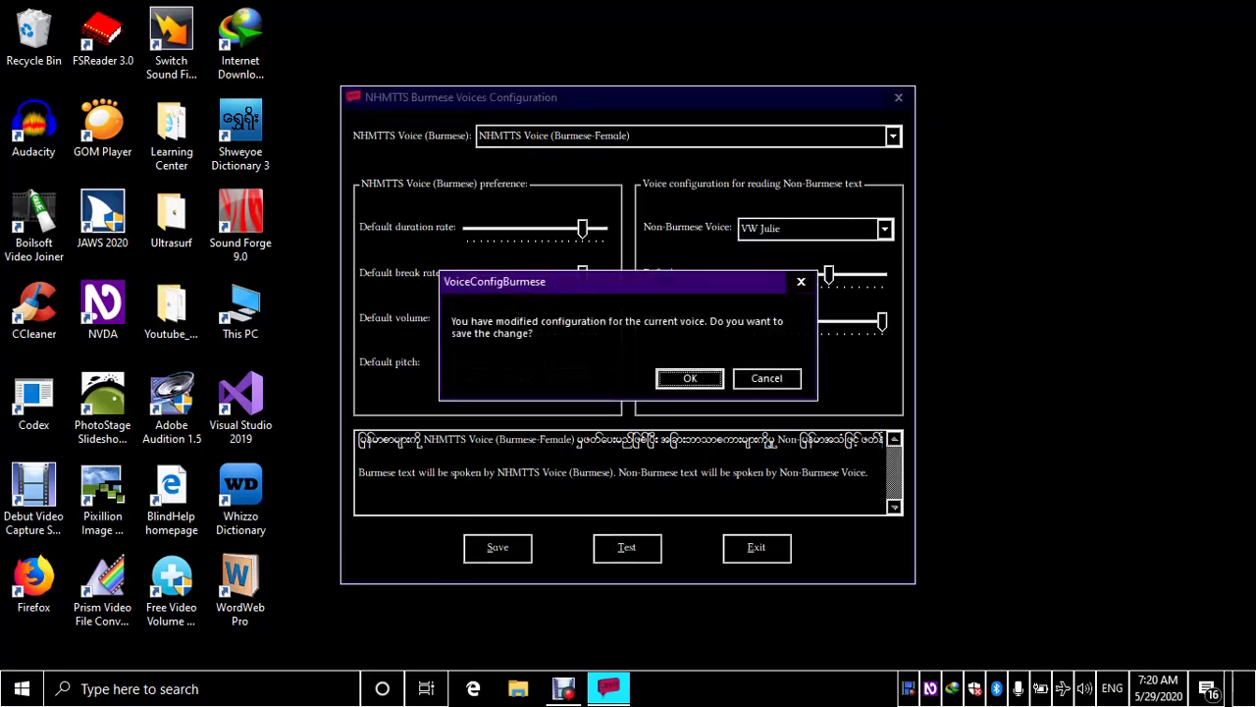
pyautogui.press('Tab')
pyautogui.press('Tab')
pyautogui.press('Return')
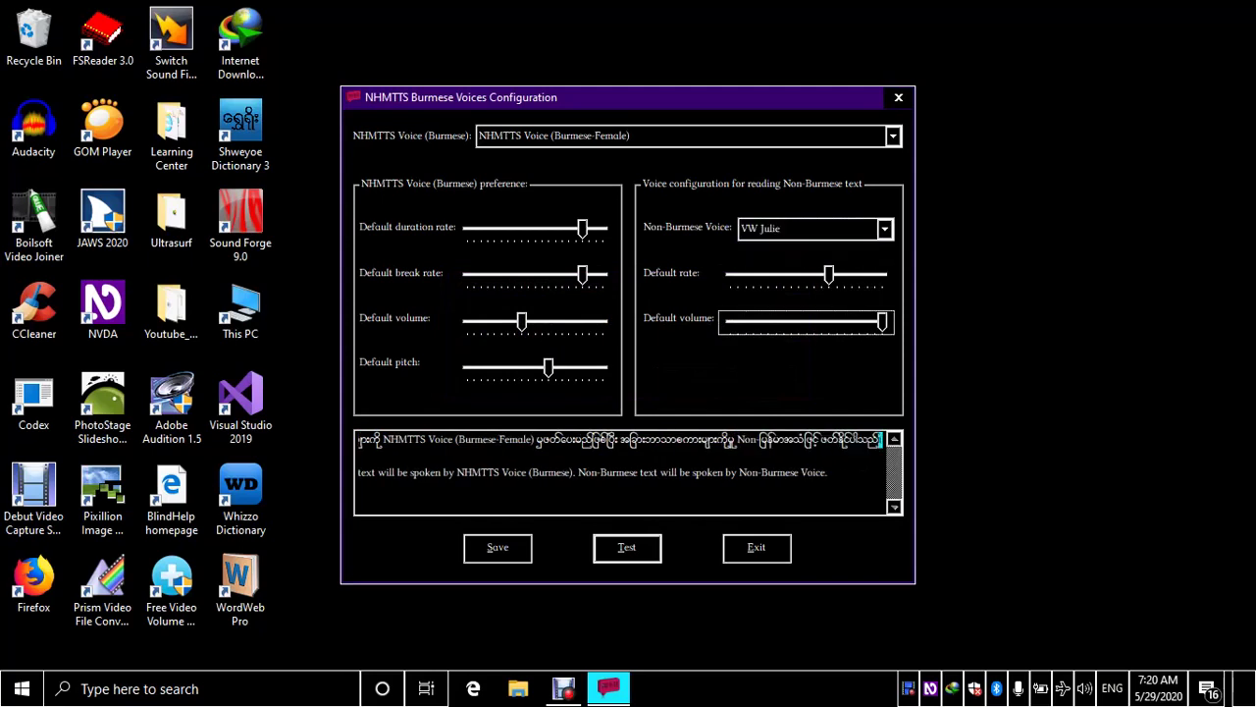
# Step: Exit the NHMTTS Burmese Voices Configuration
pyautogui.hotkey('shift', 'Tab')
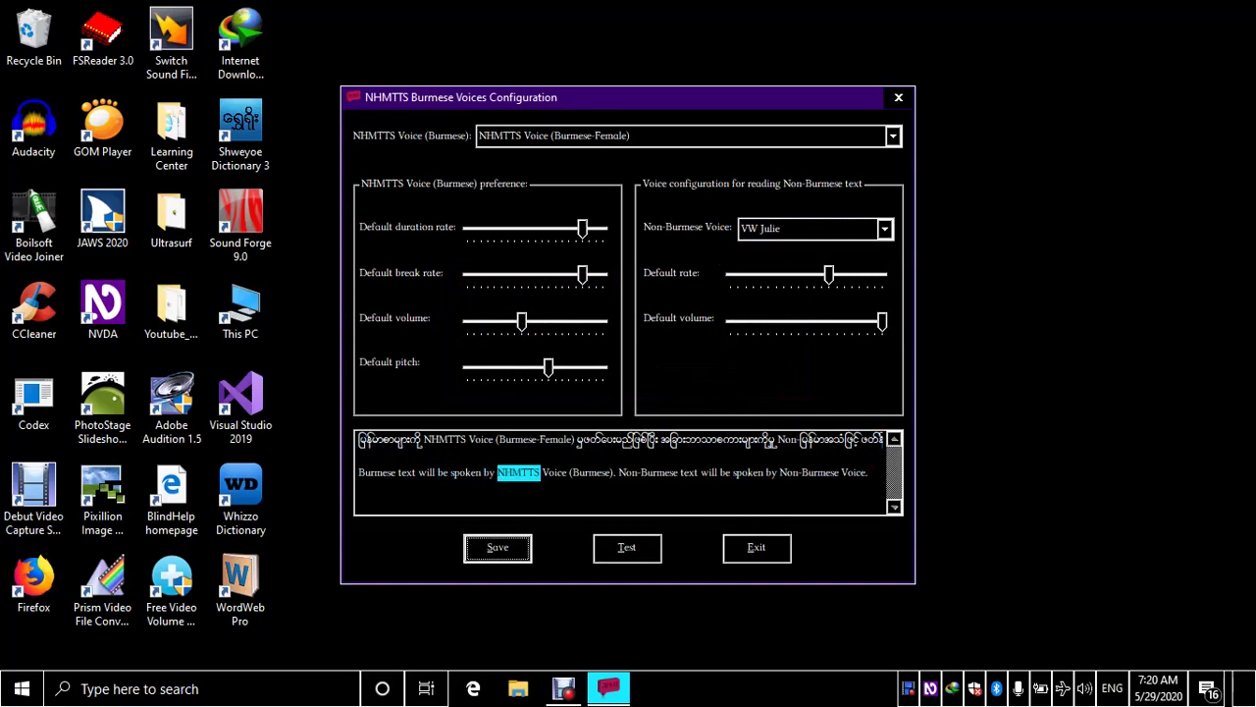
pyautogui.press('Tab')
pyautogui.hotkey('shift', 'Tab')
pyautogui.press('Tab')
pyautogui.press('Tab')
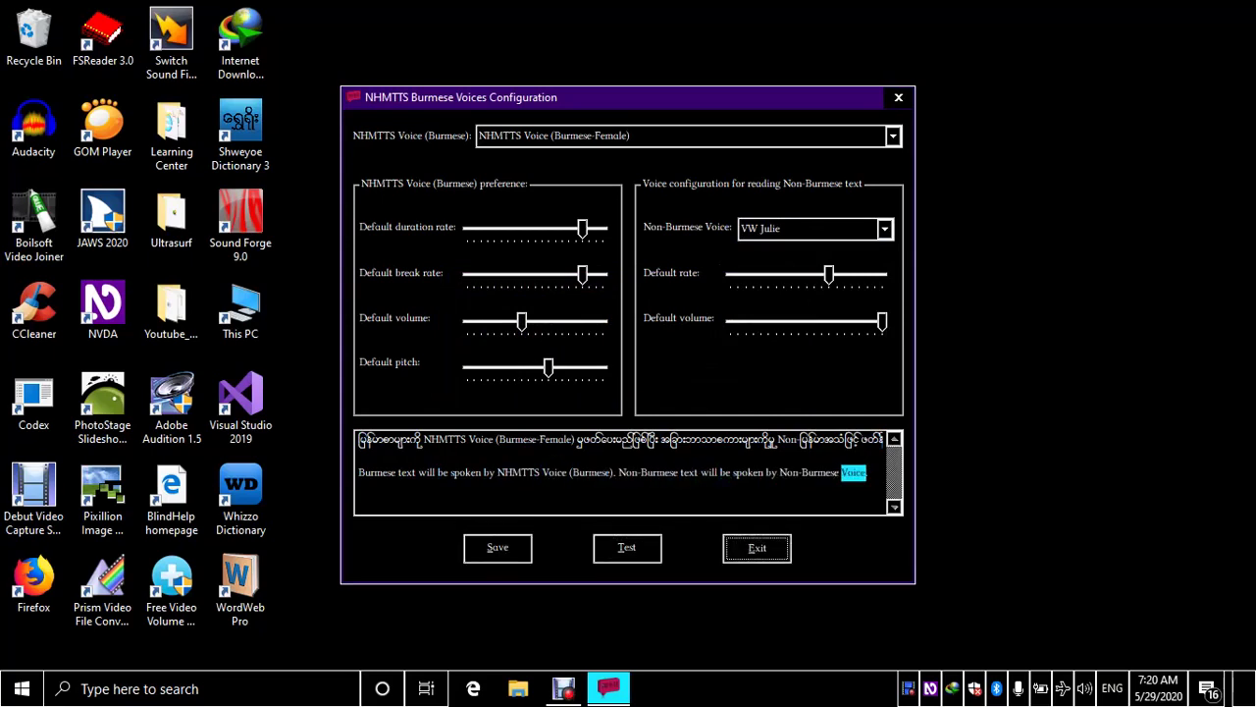
pyautogui.press('Return')
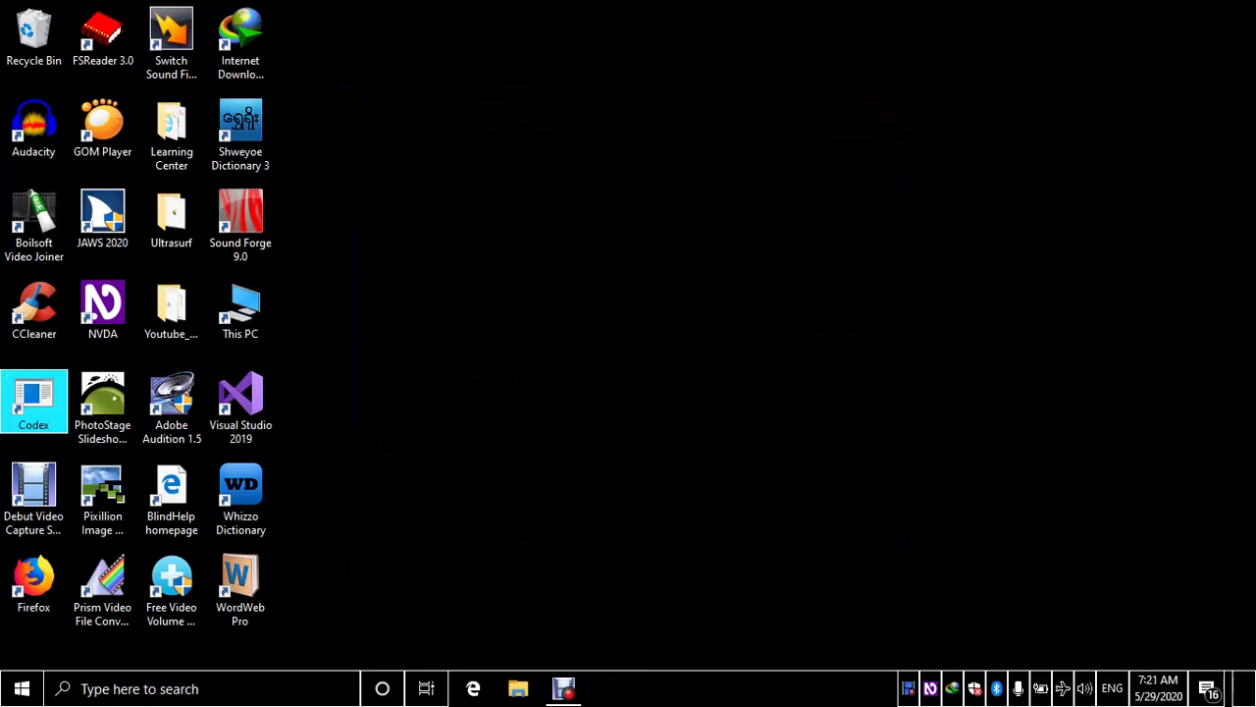
# Step: Set NVDA's synthesizer back to Microsoft Speech API version 5
pyautogui.press('ctrl+Insert+s')
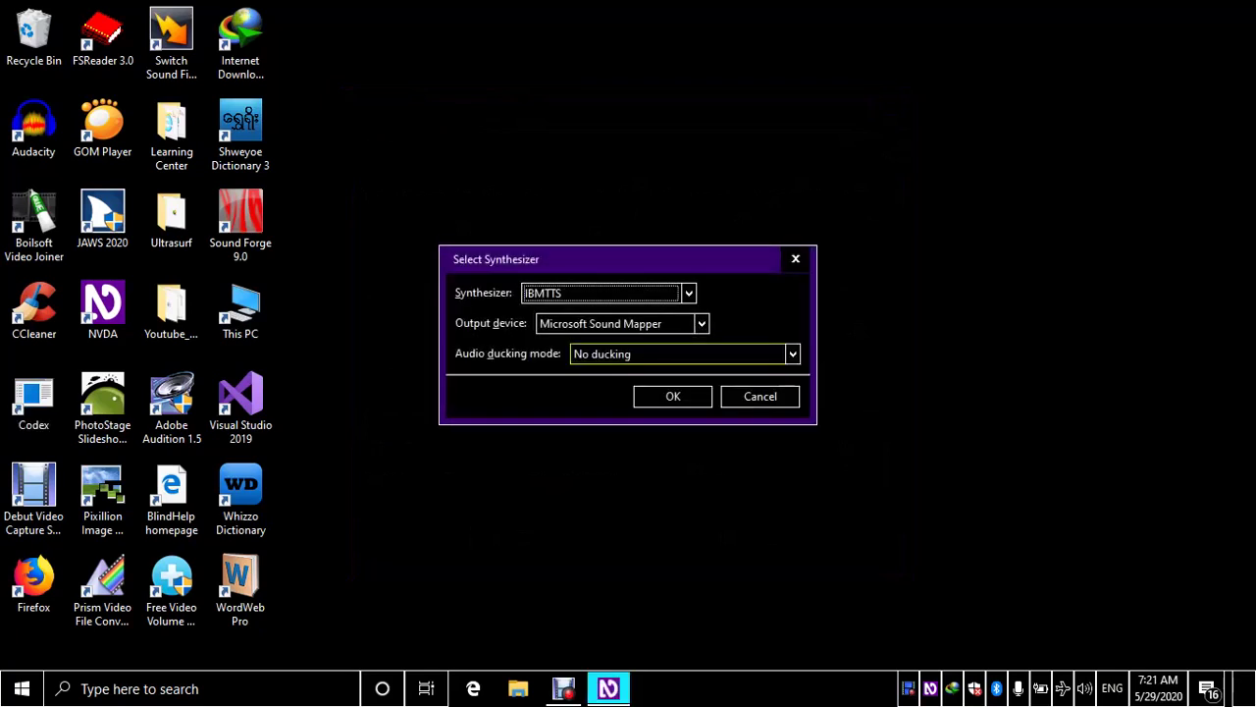
pyautogui.press('Down')
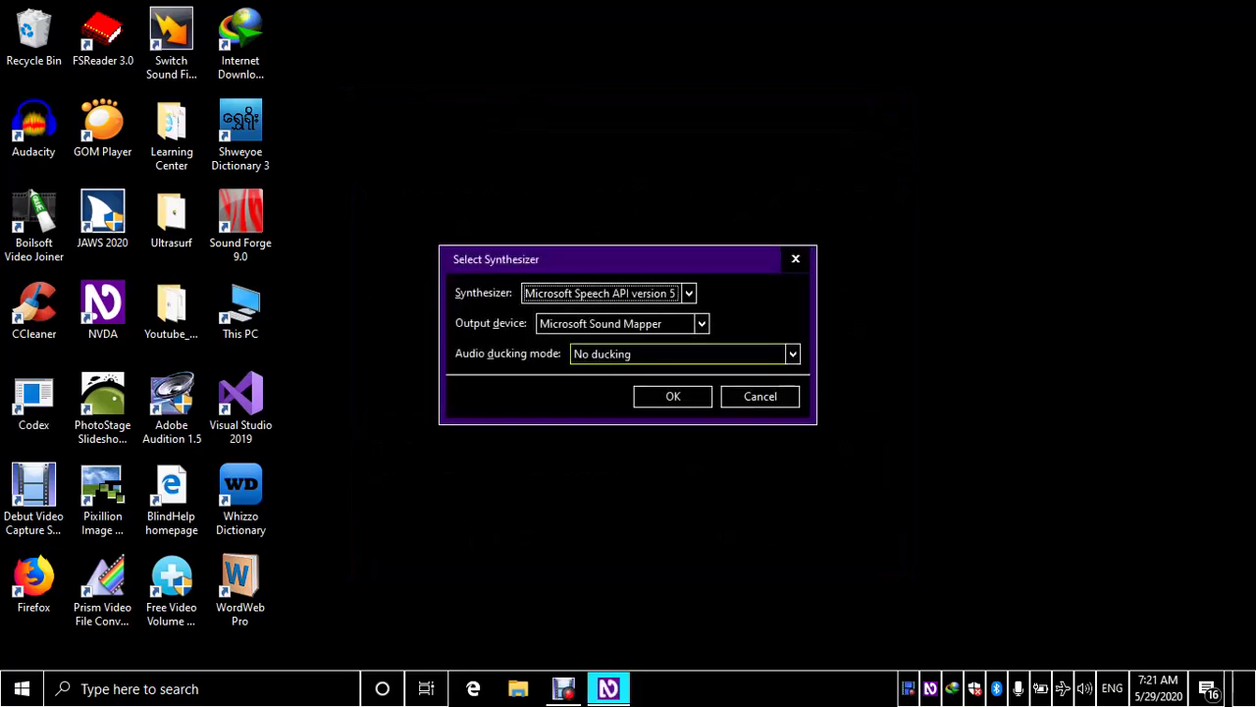
pyautogui.press('Return')
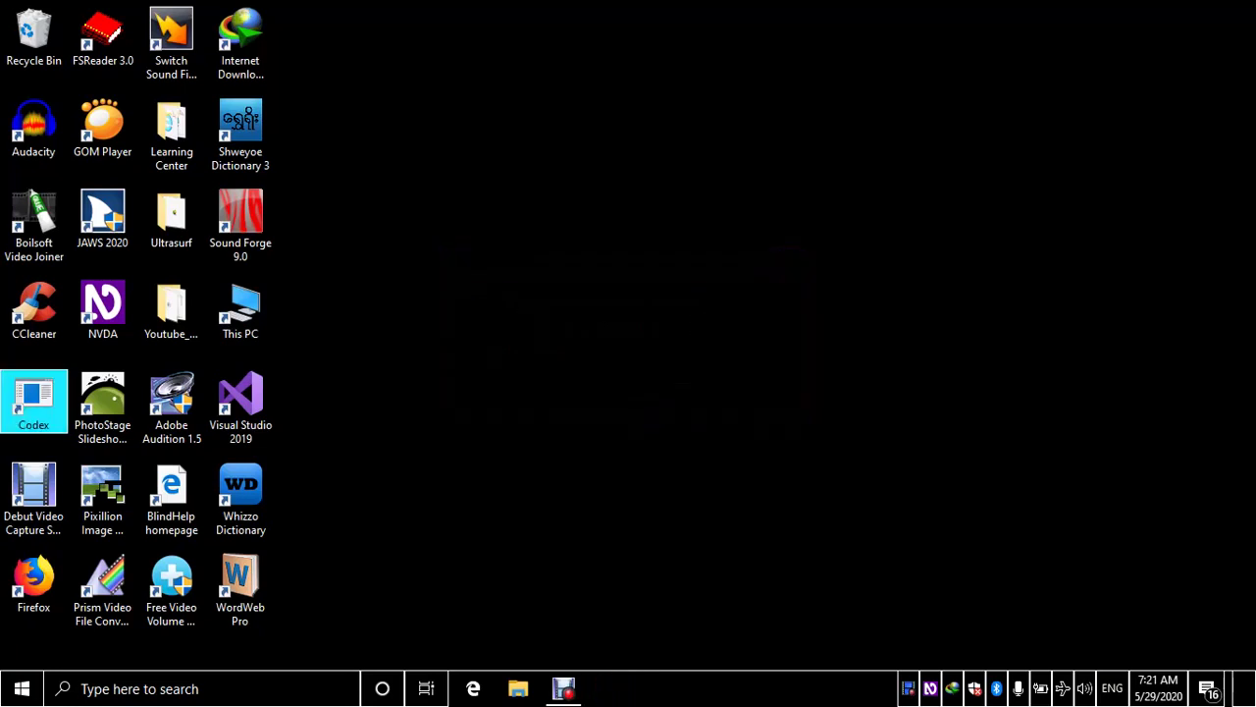
# Step: In NVDA's speech settings, move through the voices listed before VW Julie and save one of them
pyautogui.press('insert+ctrl+v')
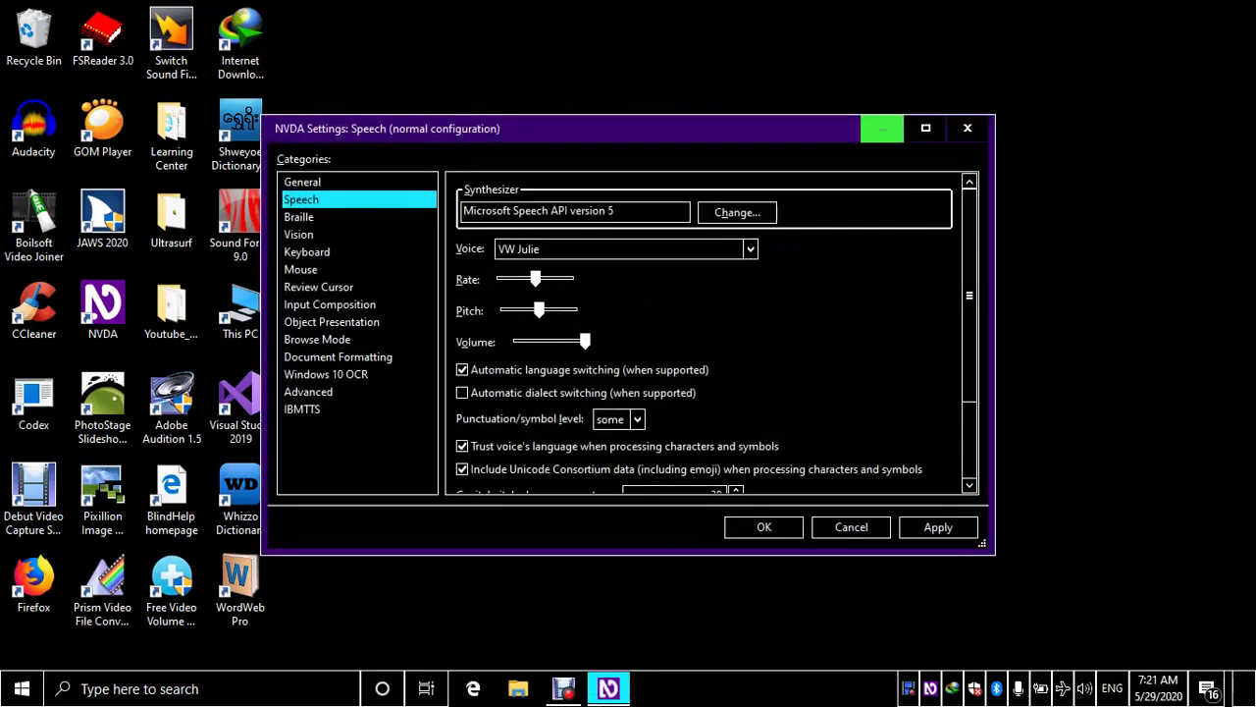
pyautogui.press('Tab')
pyautogui.press('Tab')
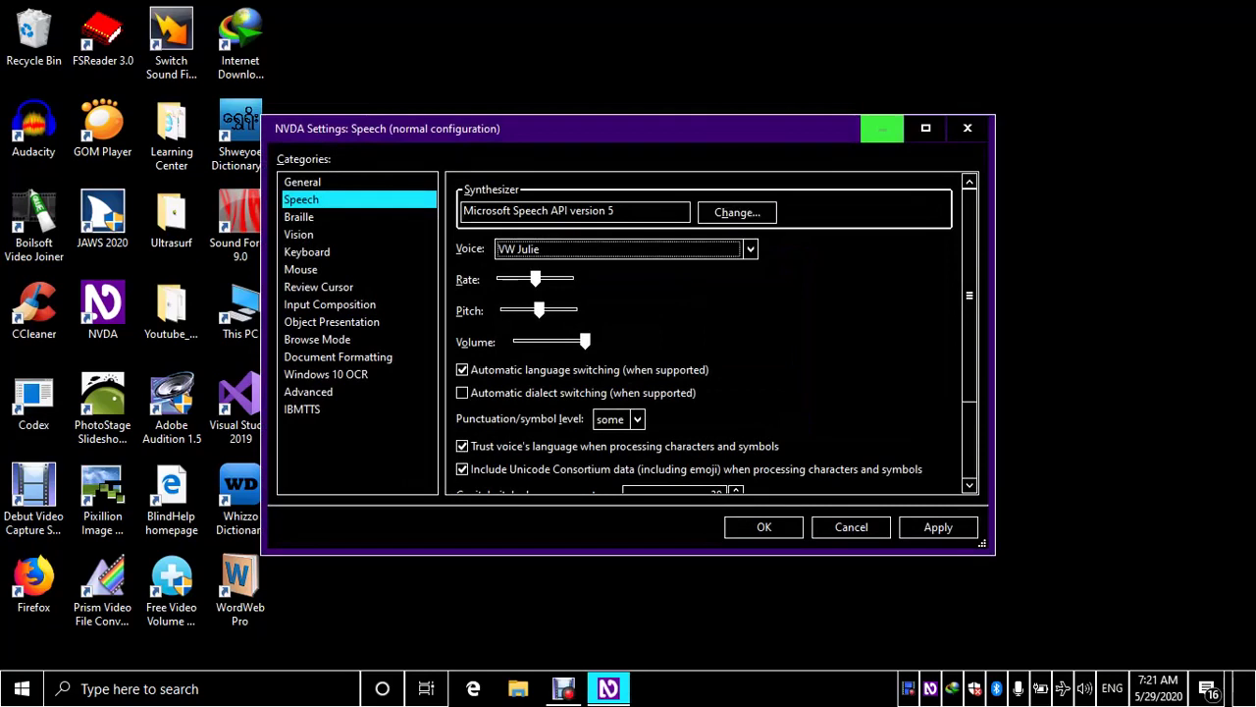
pyautogui.press('Up')
pyautogui.press('Up')
pyautogui.press('Up')
pyautogui.press('Up')
pyautogui.press('Down')
pyautogui.press('Up')
pyautogui.press('Down')
pyautogui.press('Return')
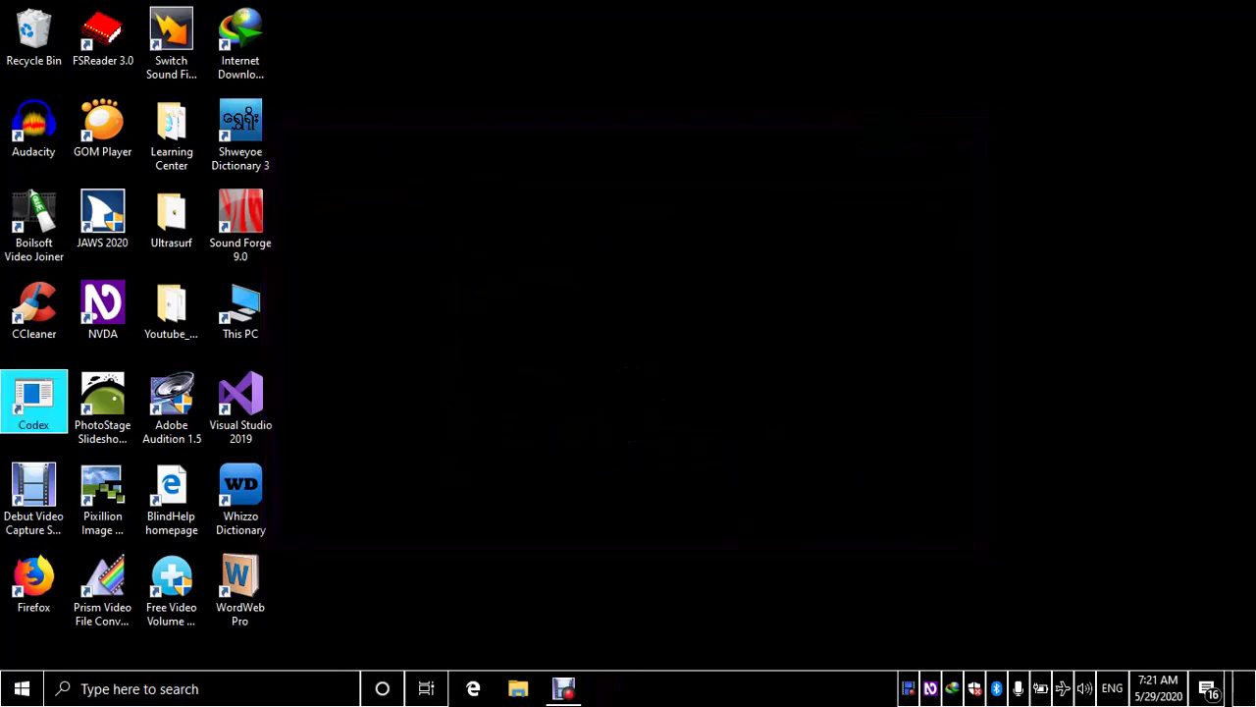
# Step: Open a new Notepad document and maximize its window
pyautogui.press('super+r')
pyautogui.write('notepad')
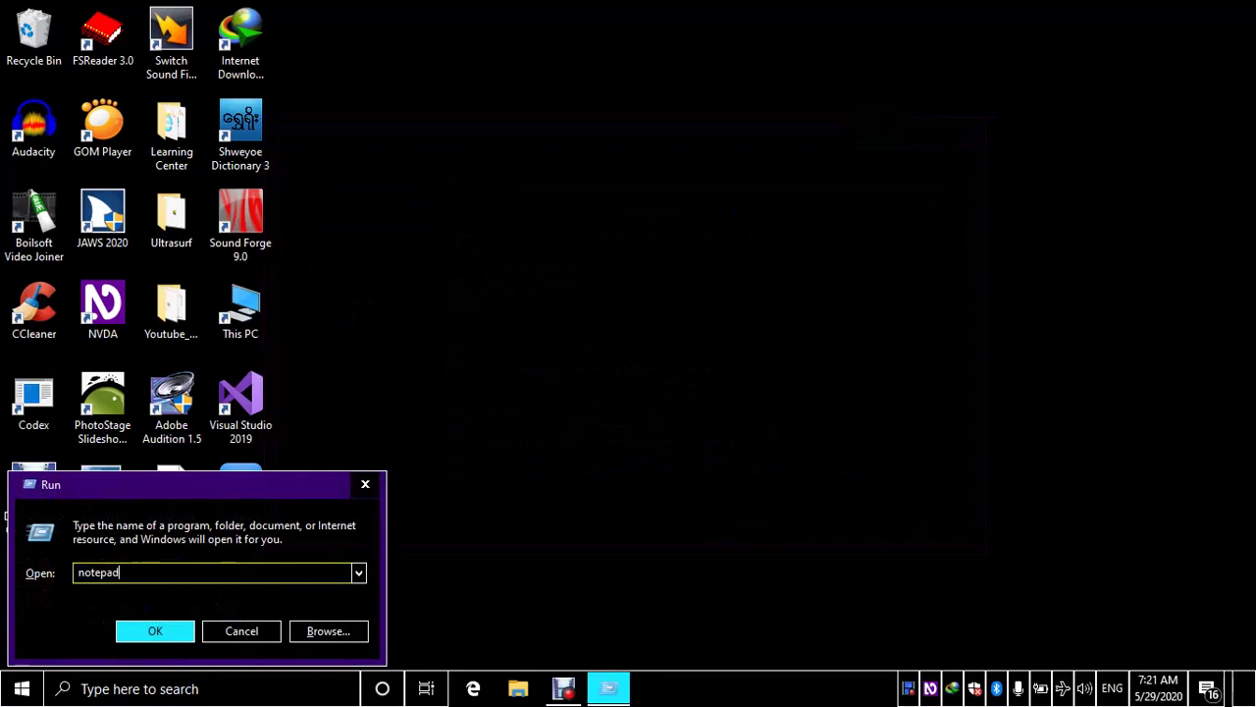
pyautogui.press('Return')
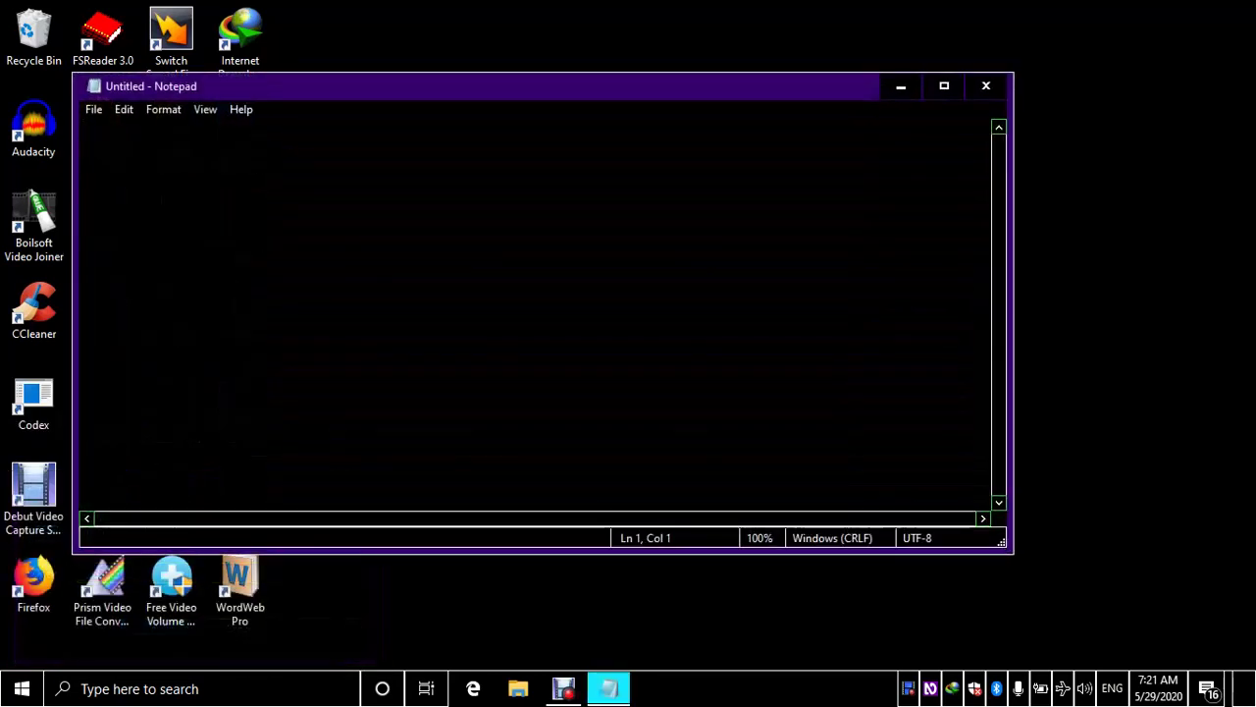
pyautogui.press('super+Up')
# Step: Write "how are you?" on the first line, start a second line, and have the English text read back
pyautogui.write('how are you?')
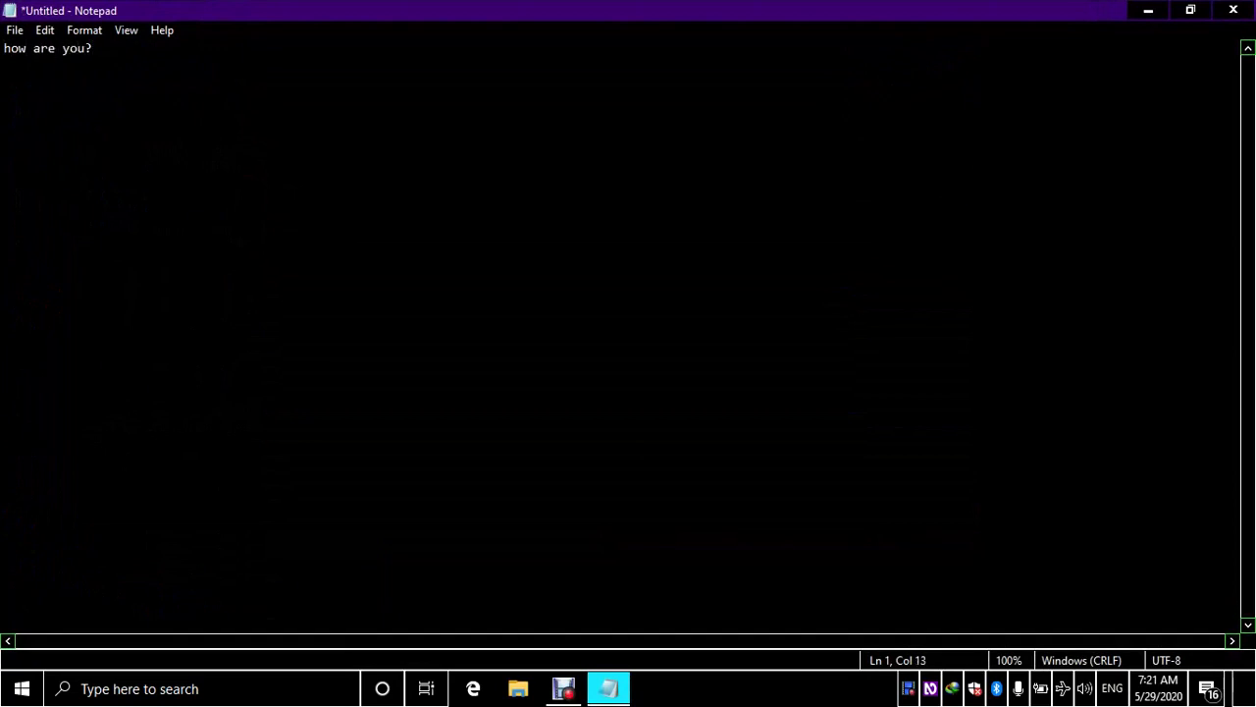
pyautogui.press('Return')
pyautogui.press('Up')
pyautogui.press('Down')
# Step: Switch the input language to Burmese and write "နေကောင်းလား" on the second line
pyautogui.press('alt')
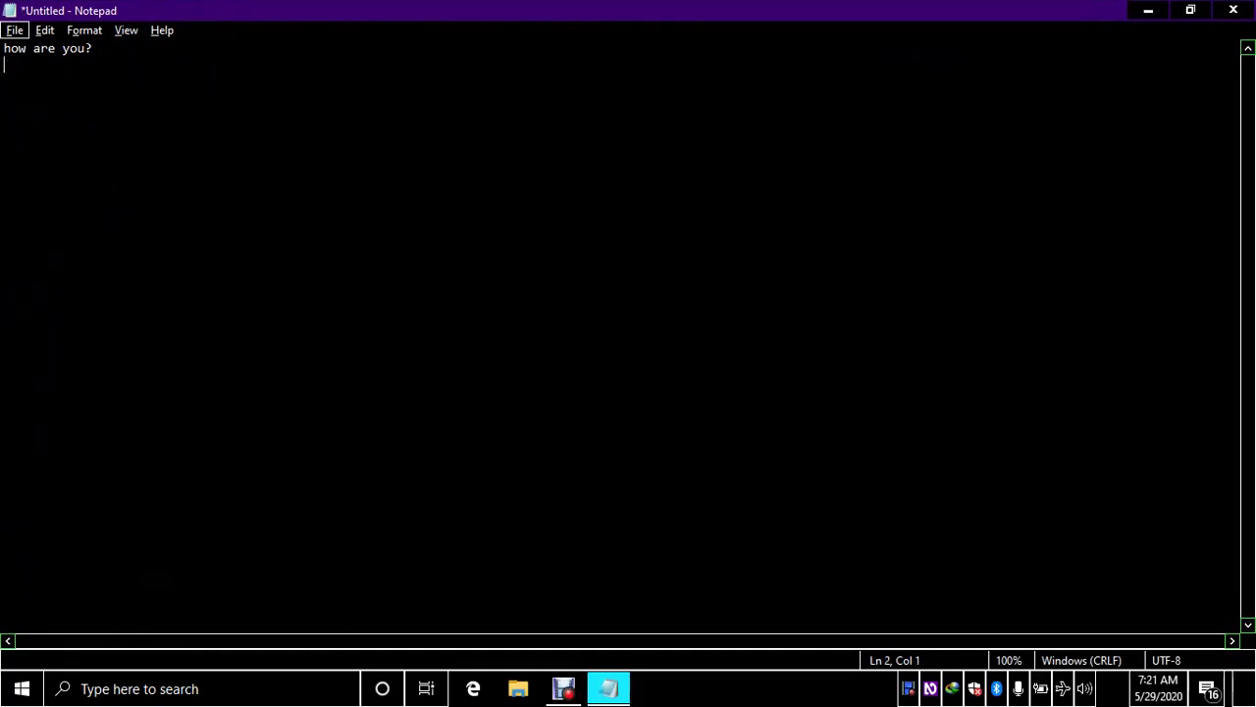
pyautogui.press('Escape')
pyautogui.press('Return')
pyautogui.press('BackSpace')
pyautogui.click(4, 48)
pyautogui.click(4, 65)
pyautogui.write('နေကော')
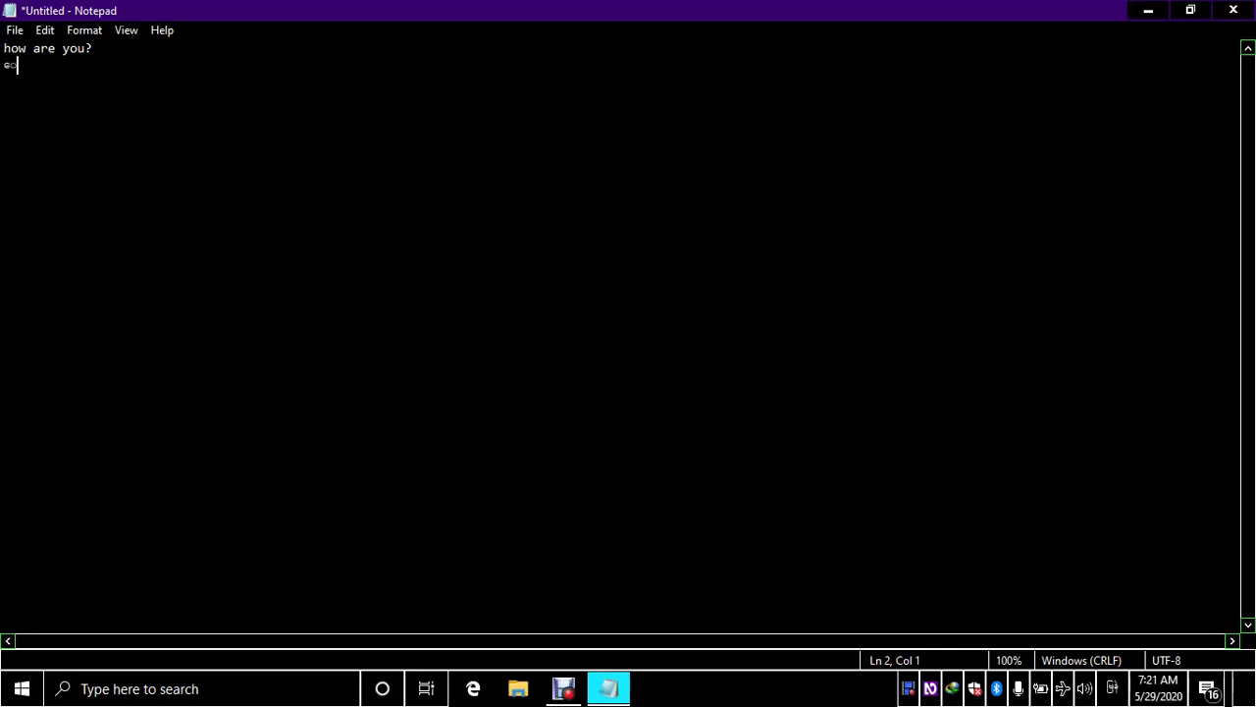
pyautogui.write('င်းလား')
# Step: Move between the English and Burmese lines to hear NVDA read each one
pyautogui.press('Up')
pyautogui.press('Down')
pyautogui.press('Up')
pyautogui.press('Down')
# Step: Start a new line below the Burmese text and switch the input language back to English
pyautogui.press('Return')
pyautogui.press('Return')
pyautogui.write('တ')
pyautogui.press('BackSpace')
pyautogui.press('BackSpace')
pyautogui.hotkey('alt', 'shift')
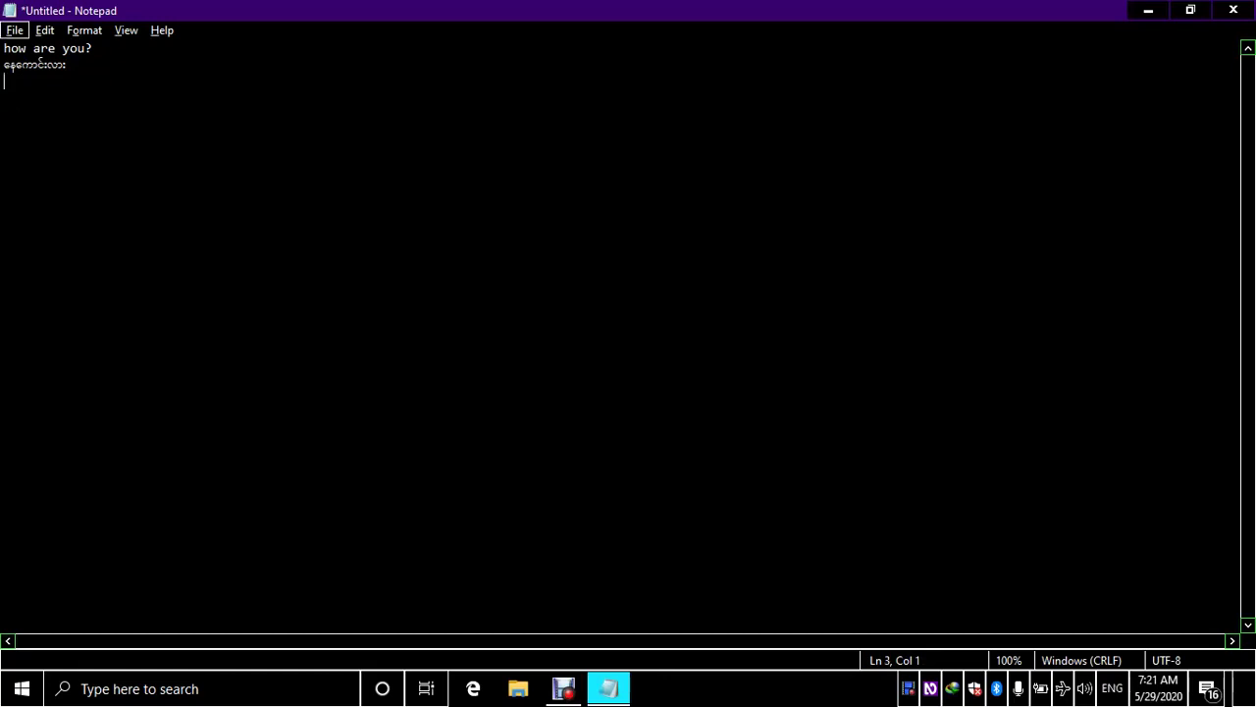
pyautogui.press('Down')
pyautogui.press('Escape')
pyautogui.press('Escape')
# Step: Reread the existing lines, leave a blank line, and write "what are you doing?" on the fourth line
pyautogui.press('Up')
pyautogui.press('Up')
pyautogui.press('Down')
pyautogui.press('Down')
pyautogui.press('Return')
pyautogui.write('what are you doing?')
pyautogui.click(2, 98)
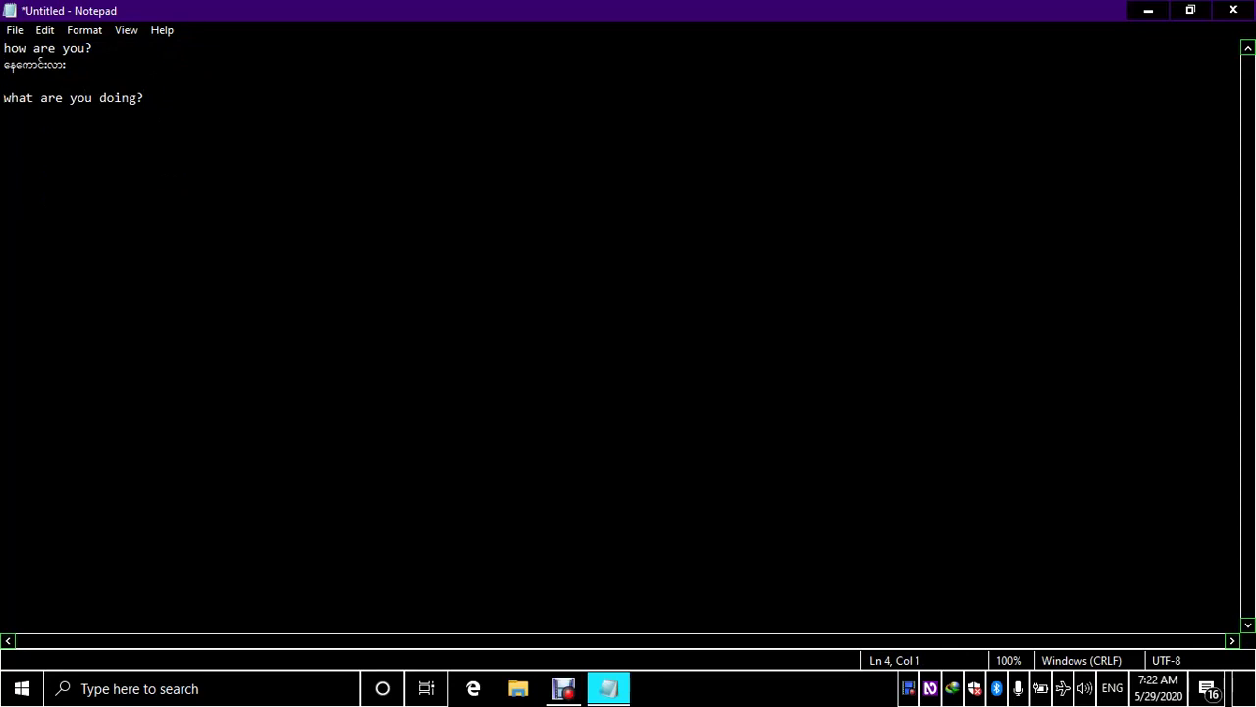
# Step: Switch the input language to Burmese and write "ဘာလုပ်နေလဲ" on the fifth line
pyautogui.click(4, 115)
pyautogui.hotkey('alt', 'shift')
pyautogui.press('Escape')
pyautogui.write('ဘာ')
pyautogui.press('BackSpace')
pyautogui.press('Up')
pyautogui.press('Down')
pyautogui.press('BackSpace')
pyautogui.write('ဘာလုပ်နေလဲ')
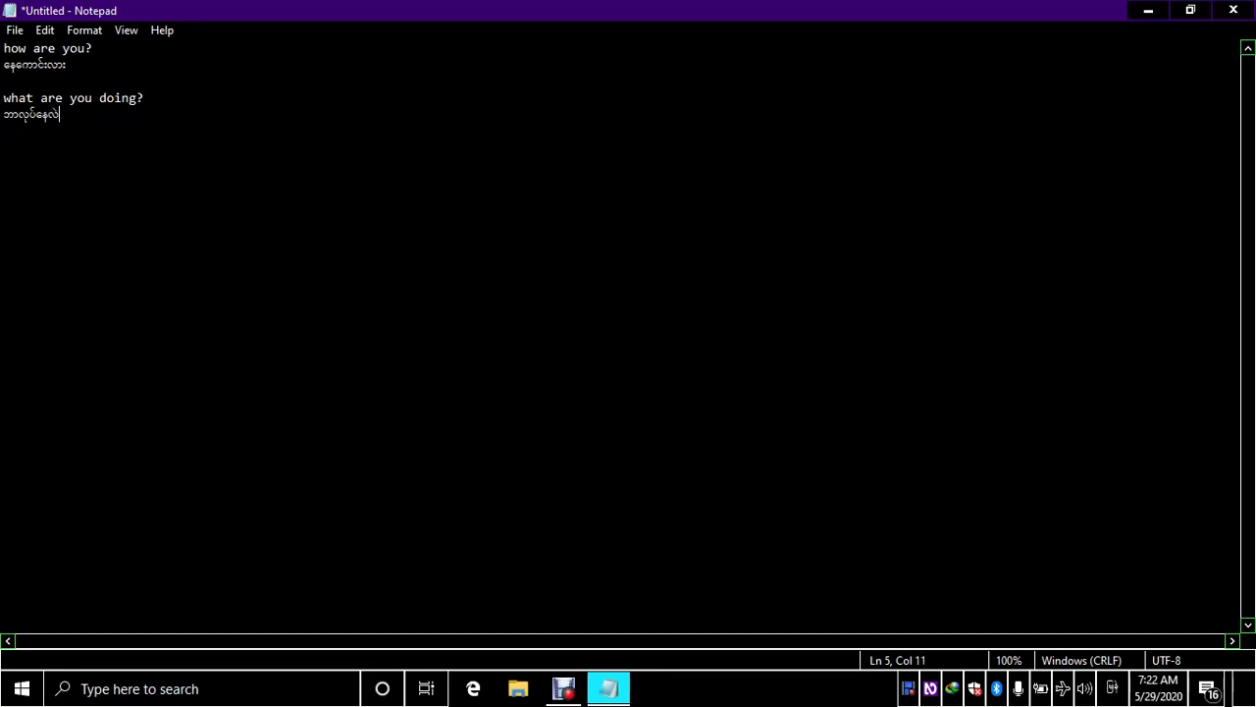